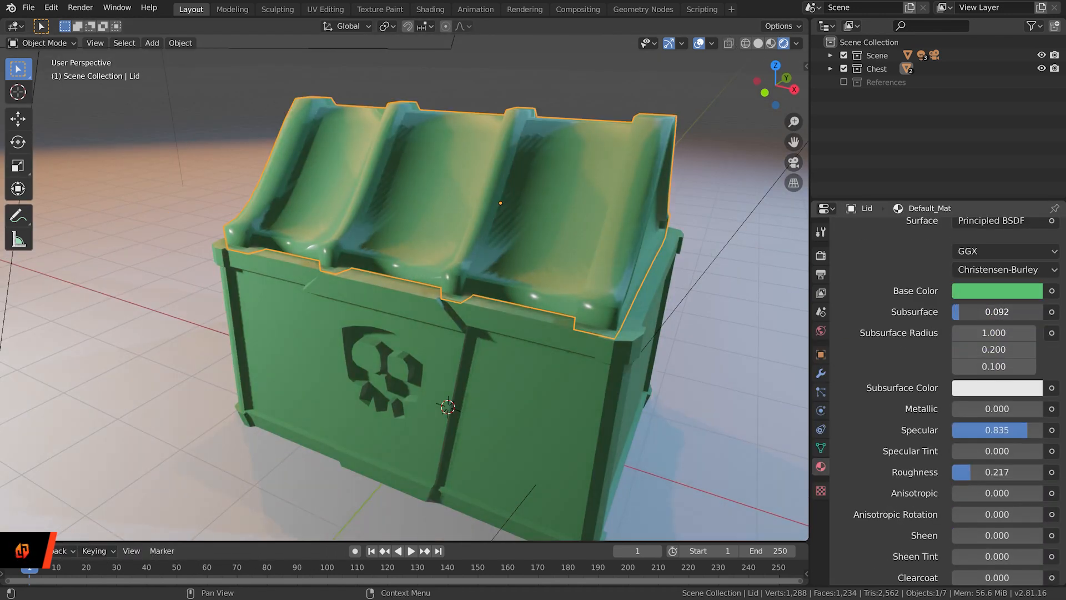
Adjust the Subsurface amount of the Default_Mat material on the lid.
{"action": "left_click_drag", "start_coordinate": [960, 313], "coordinate": [973, 314]}
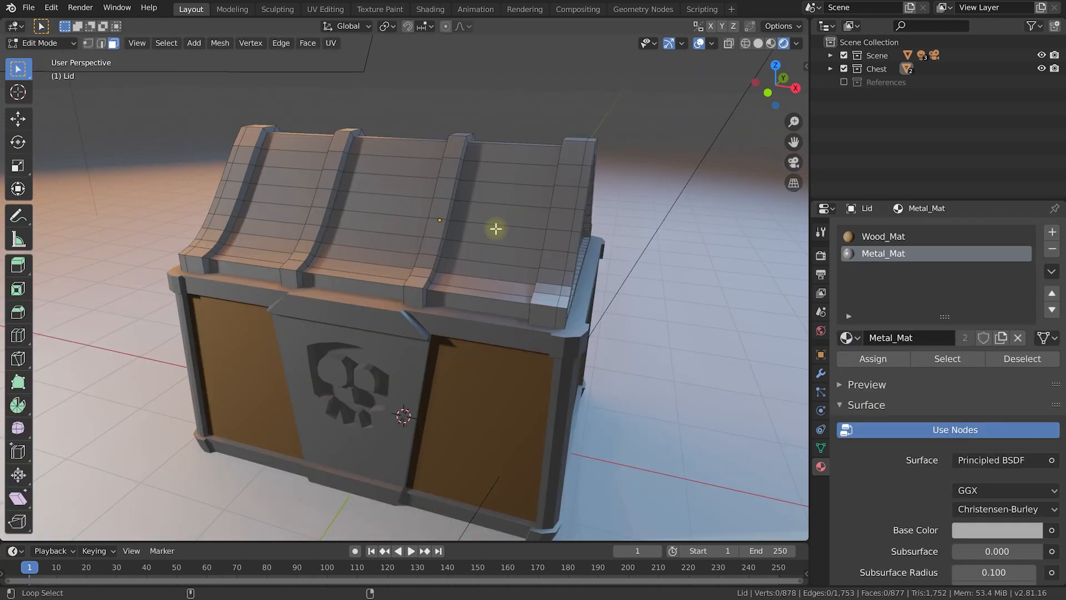
Select the lid's panel faces between the metal bands, choose the Wood_Mat material slot for them and leave Edit Mode.
{"action": "left_click", "coordinate": [278, 206], "text": "alt+shift"}
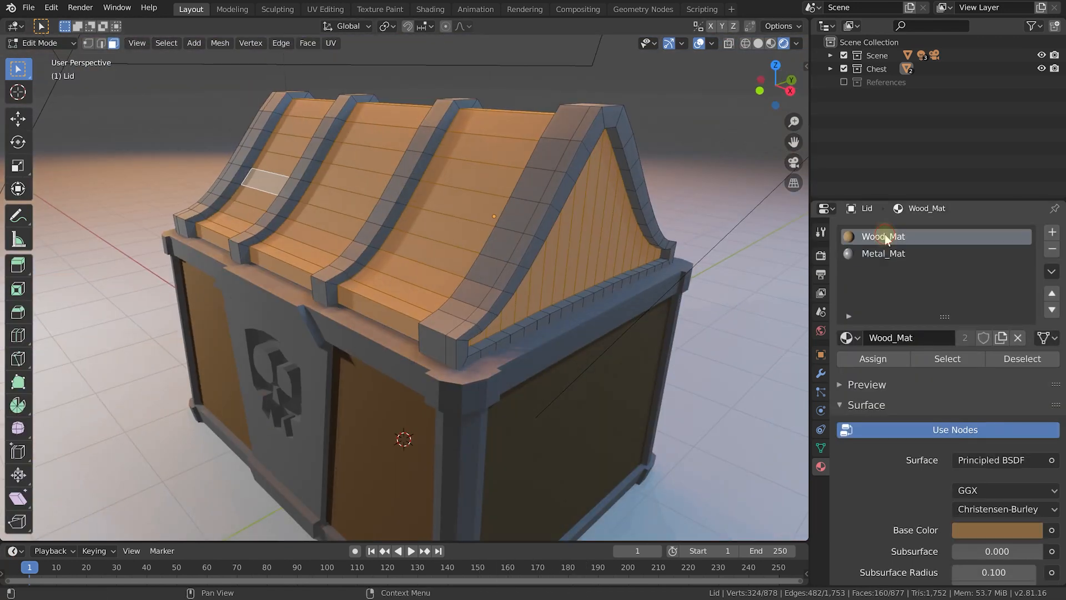
{"action": "left_click", "coordinate": [878, 236]}
{"action": "key", "text": "Tab"}
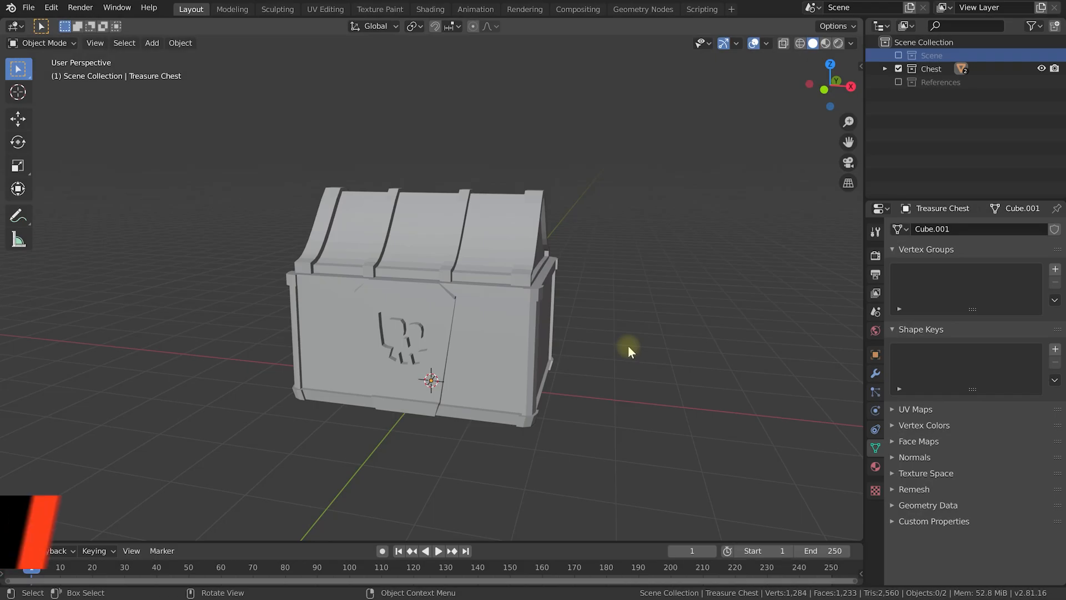
Select the chest body and the lid in turn and examine both objects from several sides.
{"action": "middle_click_drag", "start_coordinate": [594, 351], "coordinate": [533, 365]}
{"action": "scroll", "coordinate": [528, 364], "scroll_direction": "up", "scroll_amount": 2}
{"action": "left_click", "coordinate": [486, 363]}
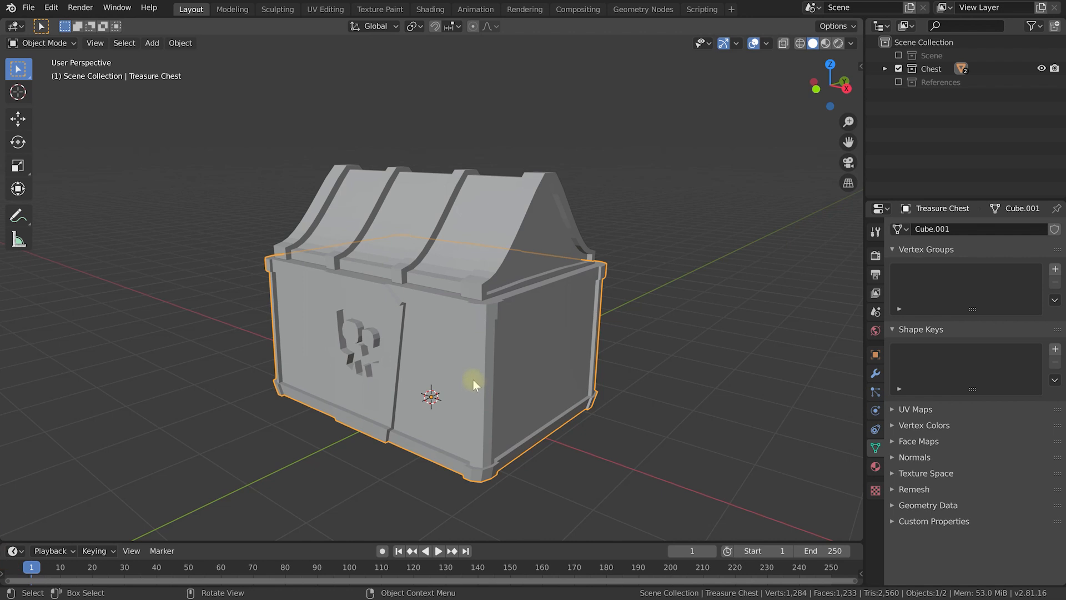
{"action": "left_click", "coordinate": [512, 231]}
{"action": "scroll", "coordinate": [478, 289], "scroll_direction": "down", "scroll_amount": 2}
{"action": "middle_click_drag", "start_coordinate": [476, 315], "coordinate": [558, 316]}
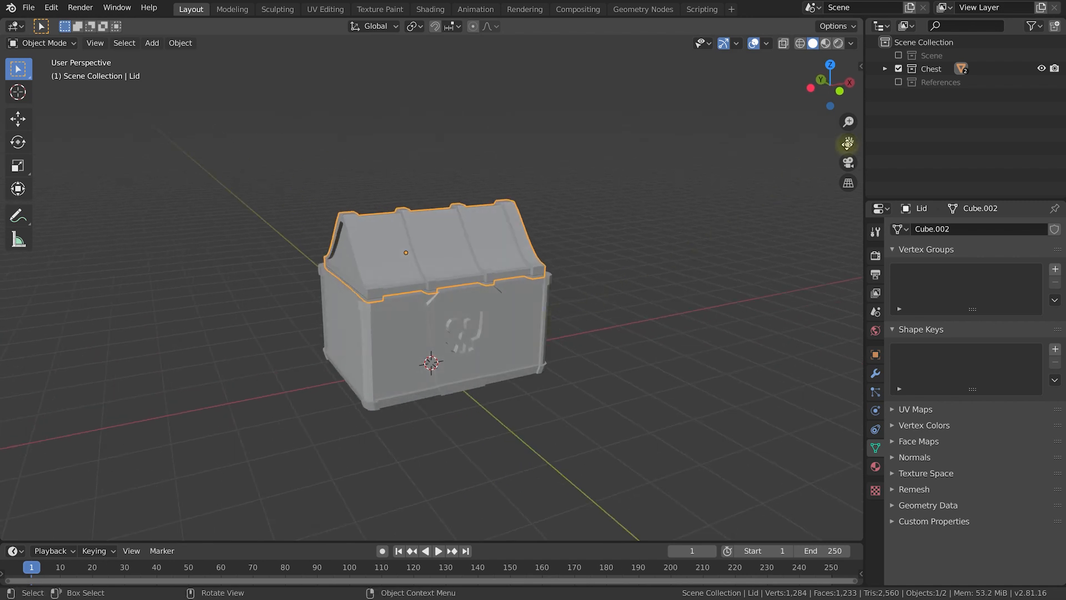
Enable the References collection to view the skull reference image, and exclude the collection again.
{"action": "left_click", "coordinate": [899, 82]}
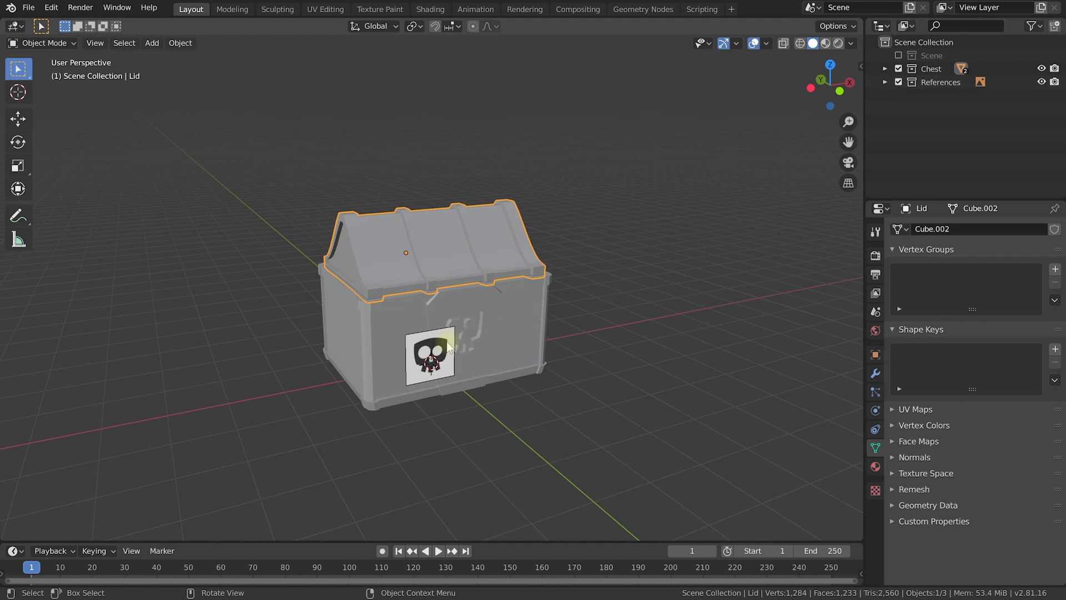
{"action": "scroll", "coordinate": [486, 332], "scroll_direction": "up", "scroll_amount": 2}
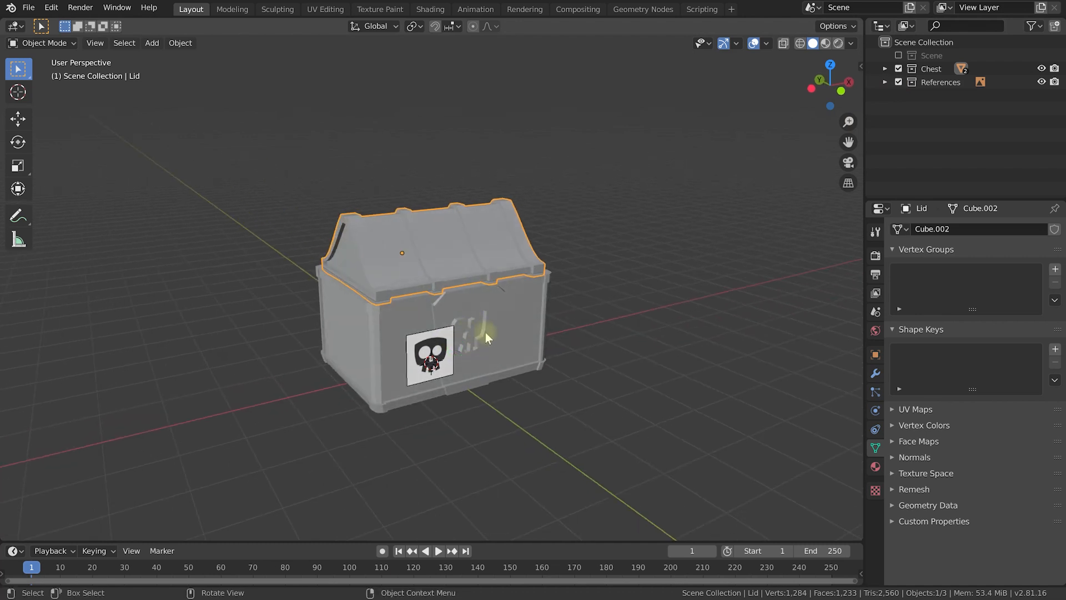
{"action": "scroll", "coordinate": [491, 332], "scroll_direction": "up", "scroll_amount": 2}
{"action": "left_click", "coordinate": [900, 83]}
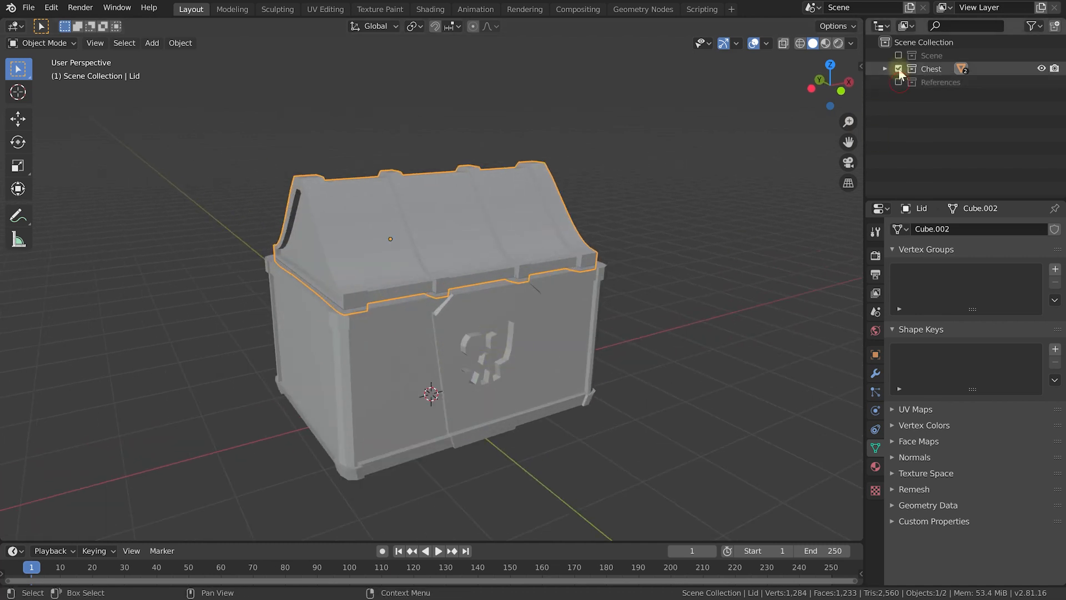
Enable the Scene collection, display the viewport in Rendered shading and frame the chest in an angled view.
{"action": "left_click", "coordinate": [899, 56]}
{"action": "scroll", "coordinate": [562, 265], "scroll_direction": "down", "scroll_amount": 5}
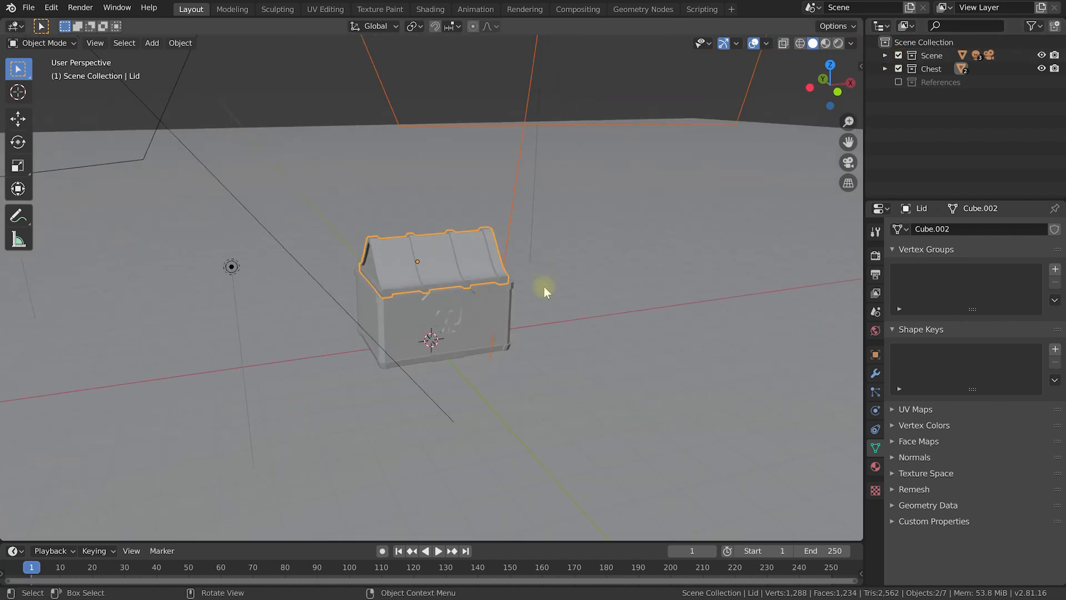
{"action": "middle_click_drag", "start_coordinate": [525, 265], "coordinate": [548, 304]}
{"action": "scroll", "coordinate": [466, 214], "scroll_direction": "up", "scroll_amount": 2}
{"action": "key", "text": "shift+c"}
{"action": "key", "text": "KP_Decimal"}
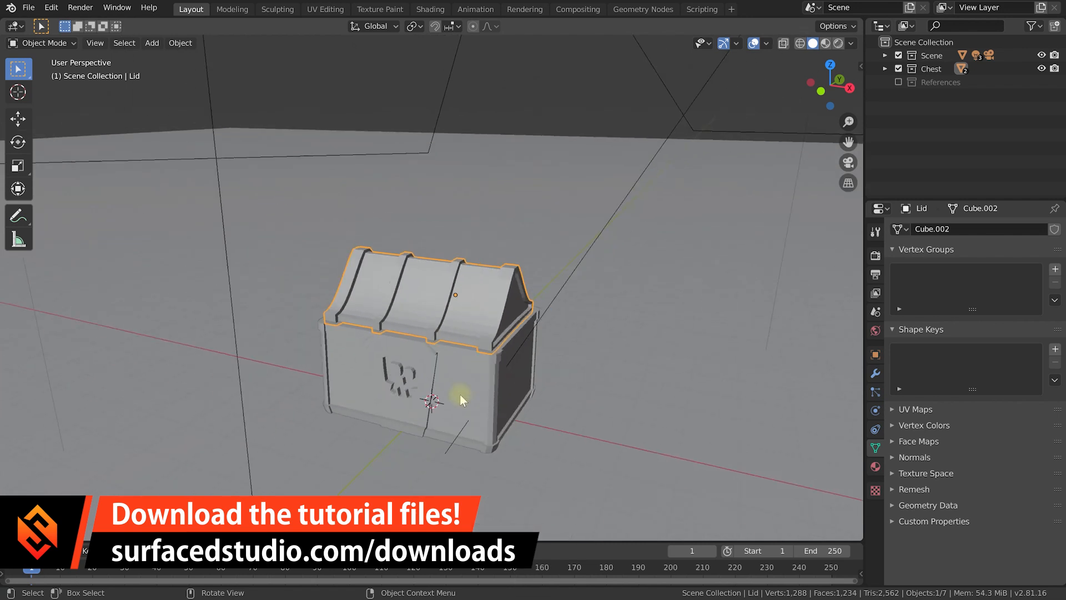
{"action": "middle_click_drag", "start_coordinate": [459, 395], "coordinate": [507, 340]}
{"action": "middle_click_drag", "start_coordinate": [486, 305], "coordinate": [494, 301]}
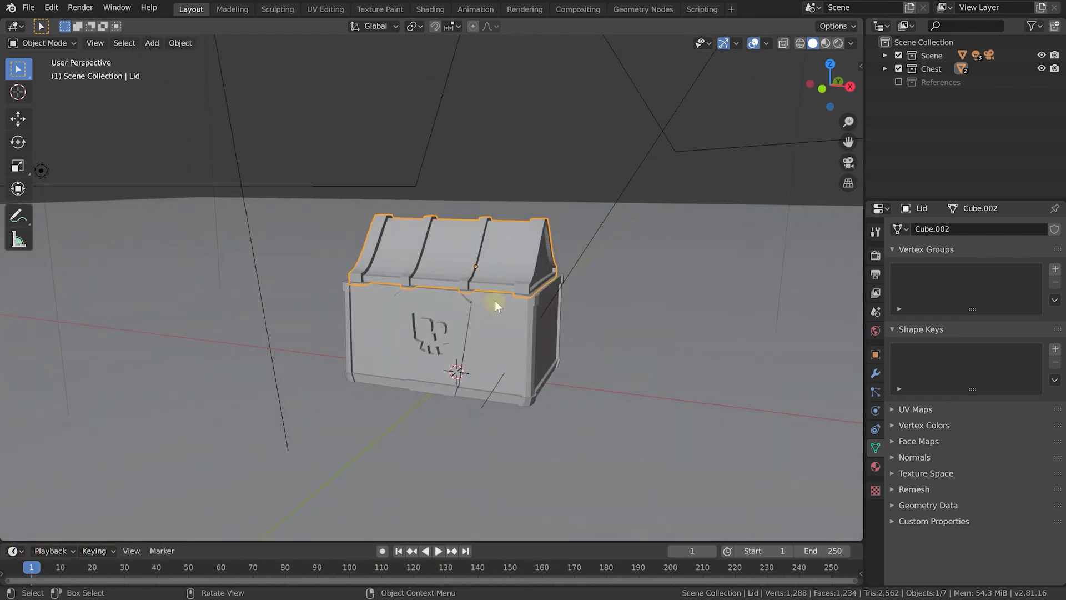
{"action": "left_click", "coordinate": [838, 43]}
{"action": "mouse_move", "coordinate": [621, 259]}
{"action": "middle_mouse_down"}
{"action": "mouse_move", "coordinate": [614, 285]}
{"action": "mouse_move", "coordinate": [376, 197]}
{"action": "mouse_move", "coordinate": [518, 272]}
{"action": "mouse_move", "coordinate": [426, 297]}
{"action": "mouse_move", "coordinate": [492, 322]}
{"action": "mouse_move", "coordinate": [472, 332]}
{"action": "mouse_move", "coordinate": [532, 320]}
{"action": "mouse_move", "coordinate": [415, 335]}
{"action": "mouse_move", "coordinate": [479, 372]}
{"action": "mouse_move", "coordinate": [556, 378]}
{"action": "mouse_move", "coordinate": [471, 359]}
{"action": "mouse_move", "coordinate": [542, 351]}
{"action": "mouse_move", "coordinate": [531, 364]}
{"action": "middle_mouse_up"}
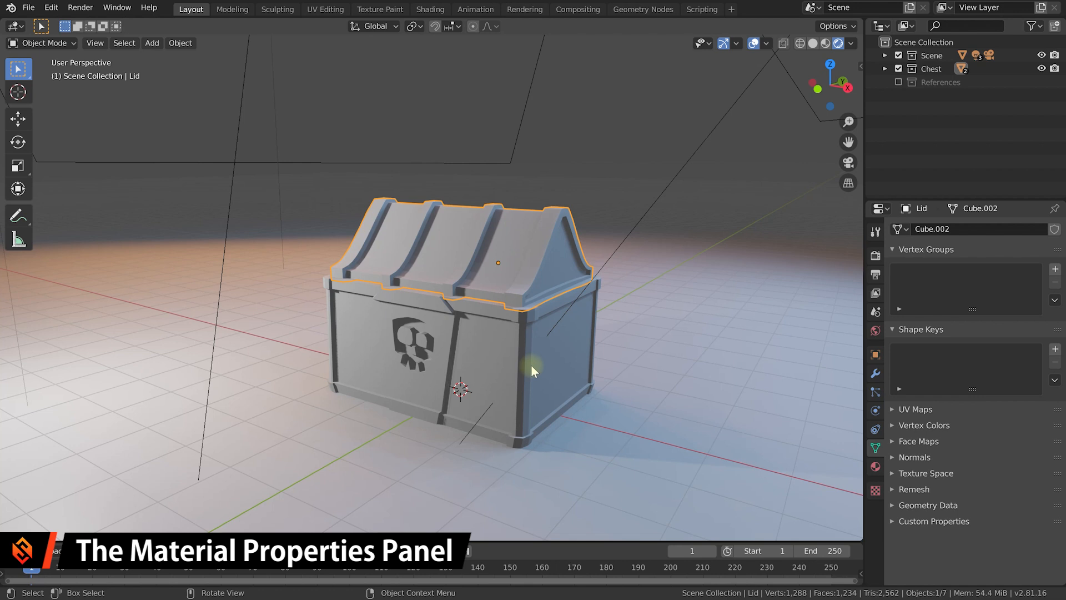
Show the material properties of the Treasure Chest object, widen the properties editor and look through the material's settings.
{"action": "left_click", "coordinate": [472, 357]}
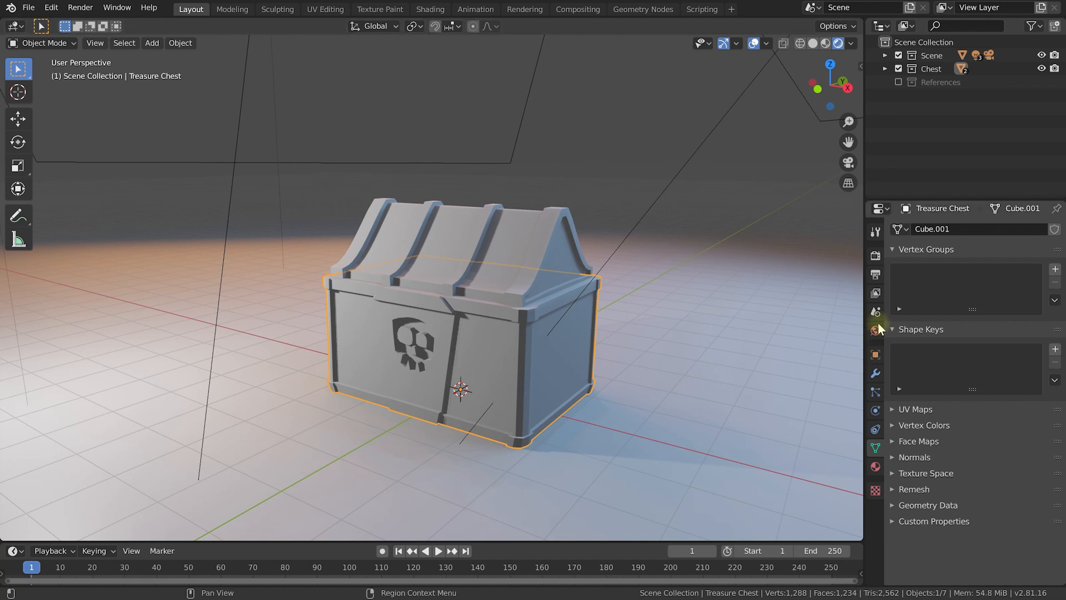
{"action": "left_click", "coordinate": [877, 468]}
{"action": "left_click_drag", "start_coordinate": [863, 377], "coordinate": [809, 378]}
{"action": "mouse_move", "coordinate": [928, 476]}
{"action": "middle_mouse_down", "text": "ctrl"}
{"action": "mouse_move", "coordinate": [932, 438]}
{"action": "mouse_move", "coordinate": [900, 456]}
{"action": "mouse_move", "coordinate": [897, 311]}
{"action": "mouse_move", "coordinate": [894, 543]}
{"action": "mouse_move", "coordinate": [887, 363]}
{"action": "mouse_move", "coordinate": [909, 216]}
{"action": "mouse_move", "coordinate": [924, 499]}
{"action": "mouse_move", "coordinate": [927, 481]}
{"action": "middle_mouse_up", "text": "ctrl"}
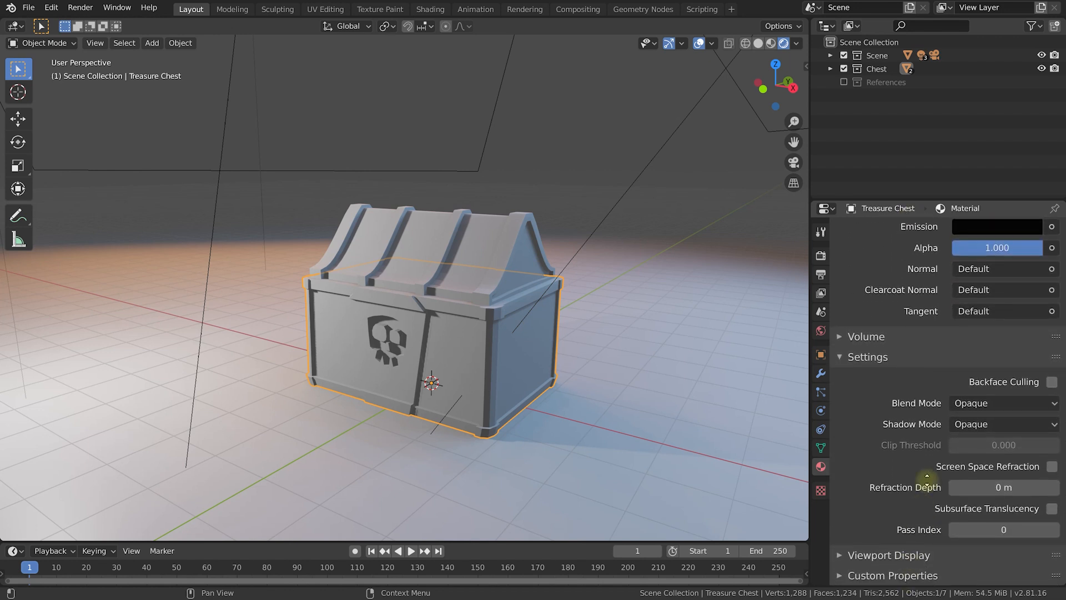
{"action": "middle_click_drag", "start_coordinate": [927, 481], "coordinate": [901, 543]}
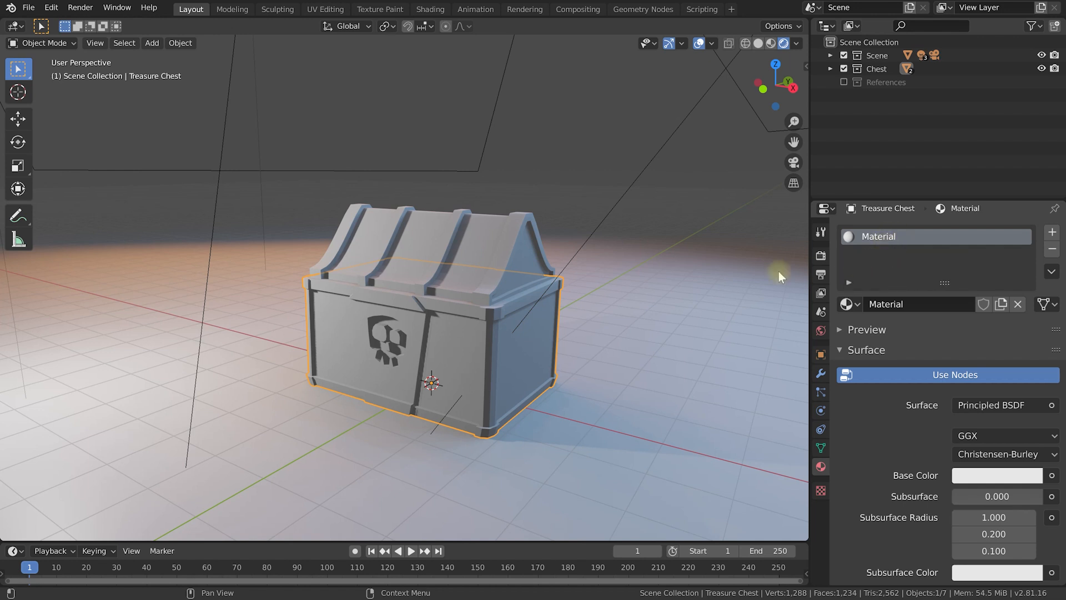
Compare the material slots of the lid with those of the chest body.
{"action": "left_click", "coordinate": [479, 248]}
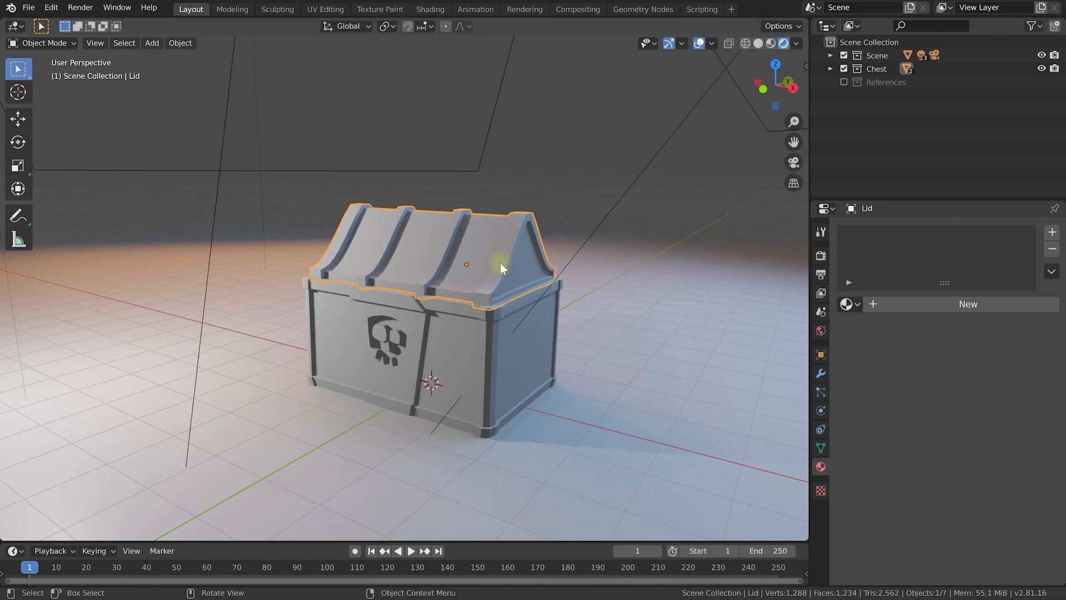
{"action": "left_click", "coordinate": [471, 353]}
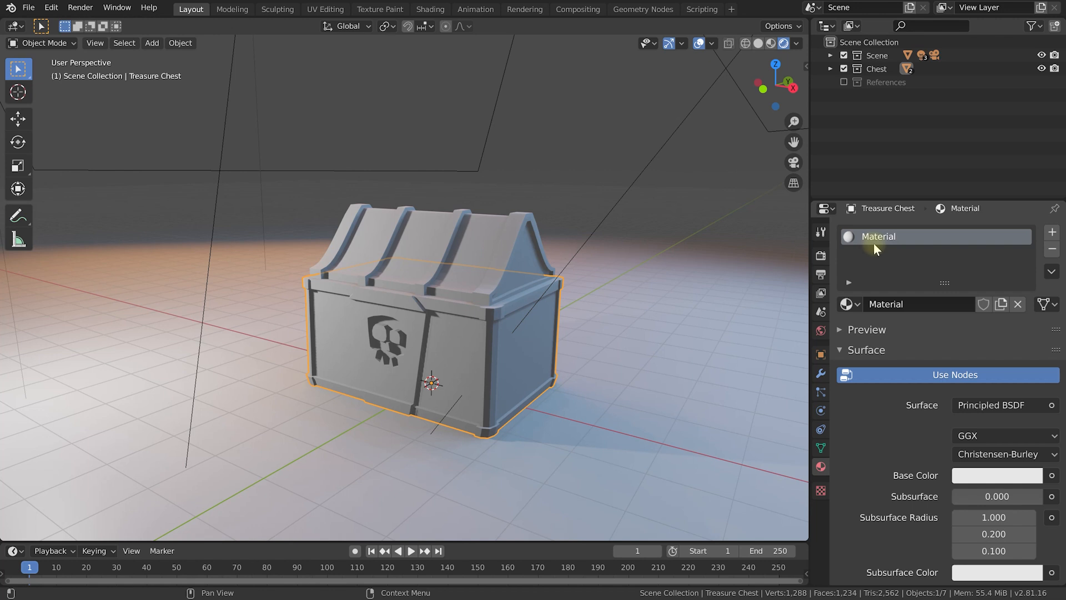
{"action": "left_click", "coordinate": [481, 239]}
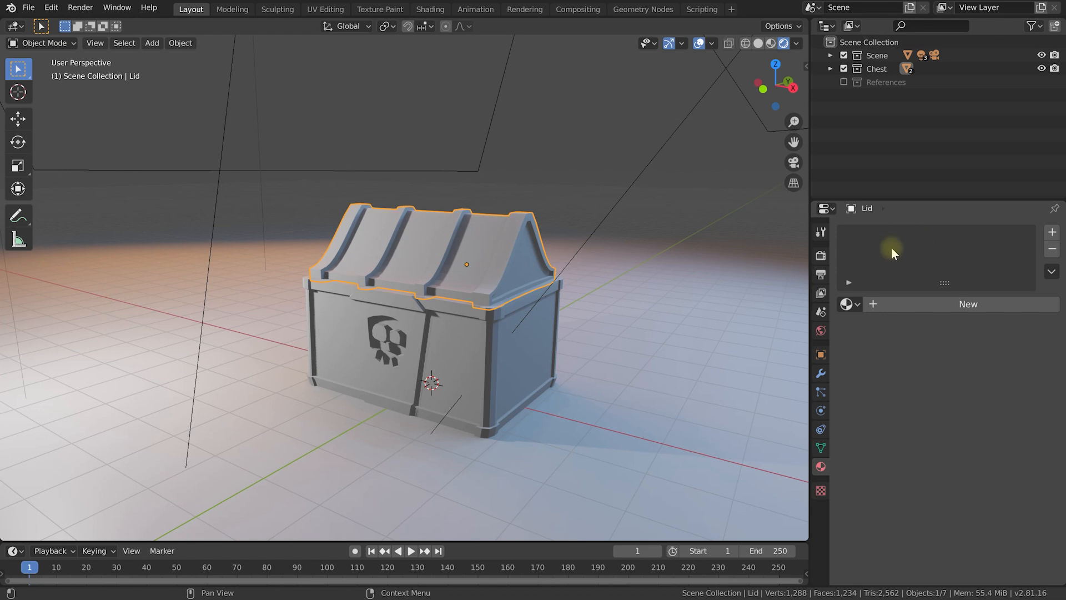
Rename the chest body's material to Default_Mat and choose it from the list of existing materials.
{"action": "left_click", "coordinate": [429, 345]}
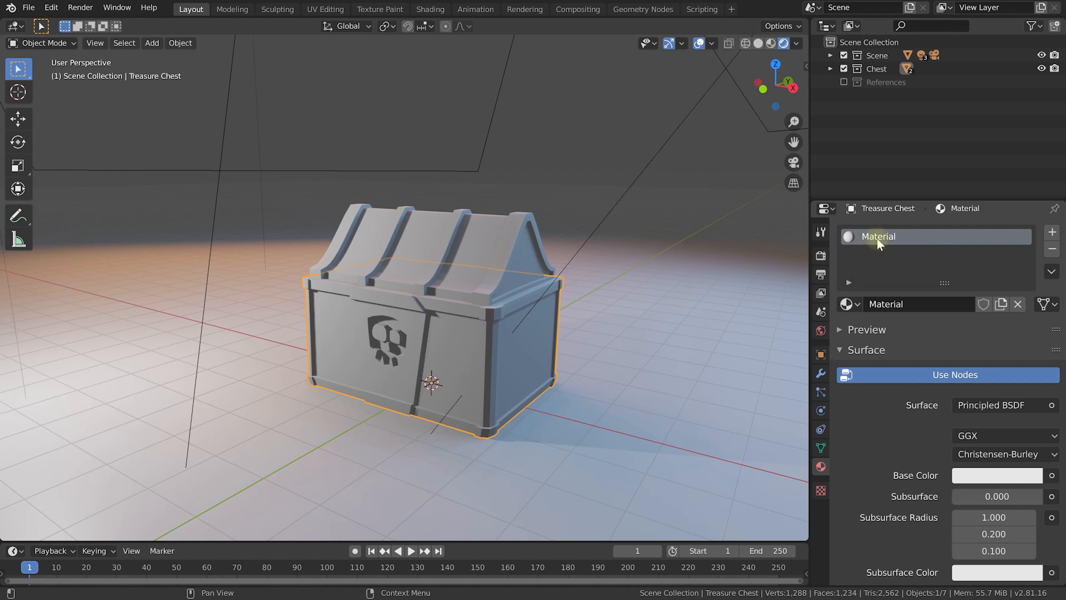
{"action": "left_click", "coordinate": [892, 304]}
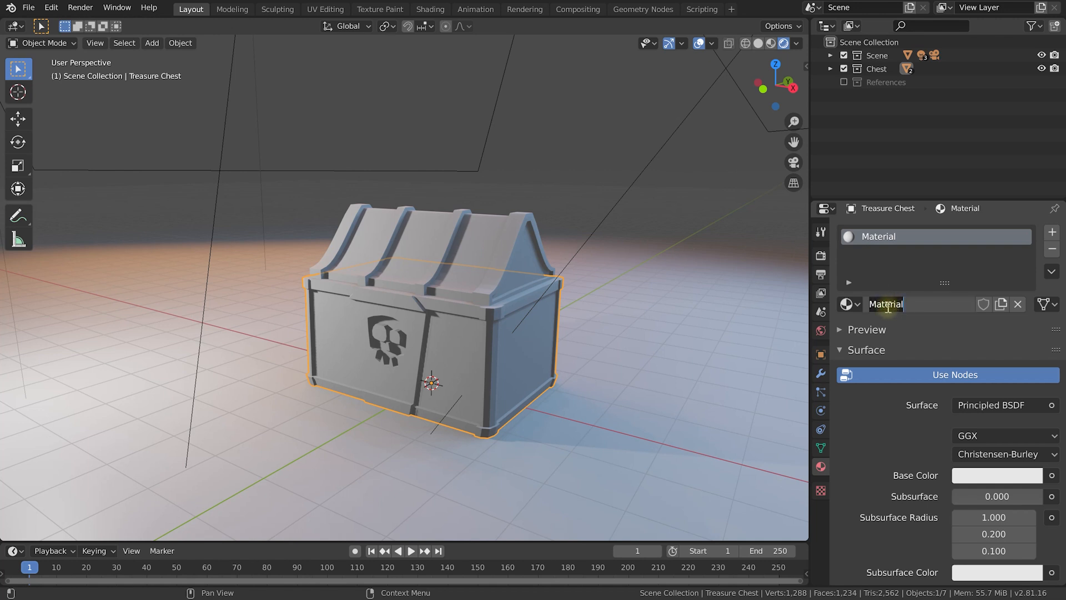
{"action": "type", "text": "De"}
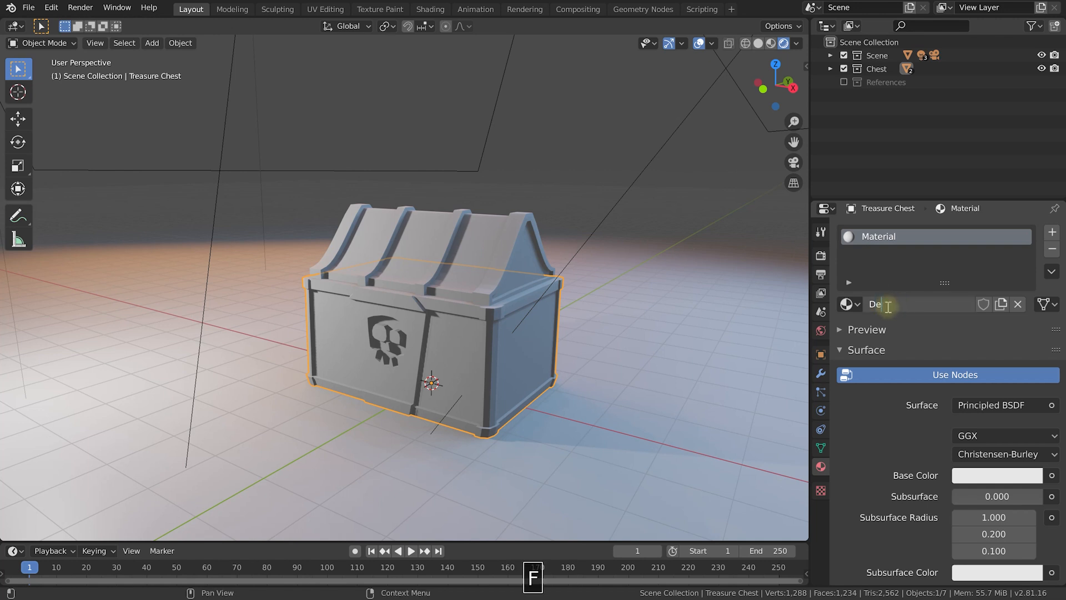
{"action": "type", "text": "fault_Mat"}
{"action": "key", "text": "Return"}
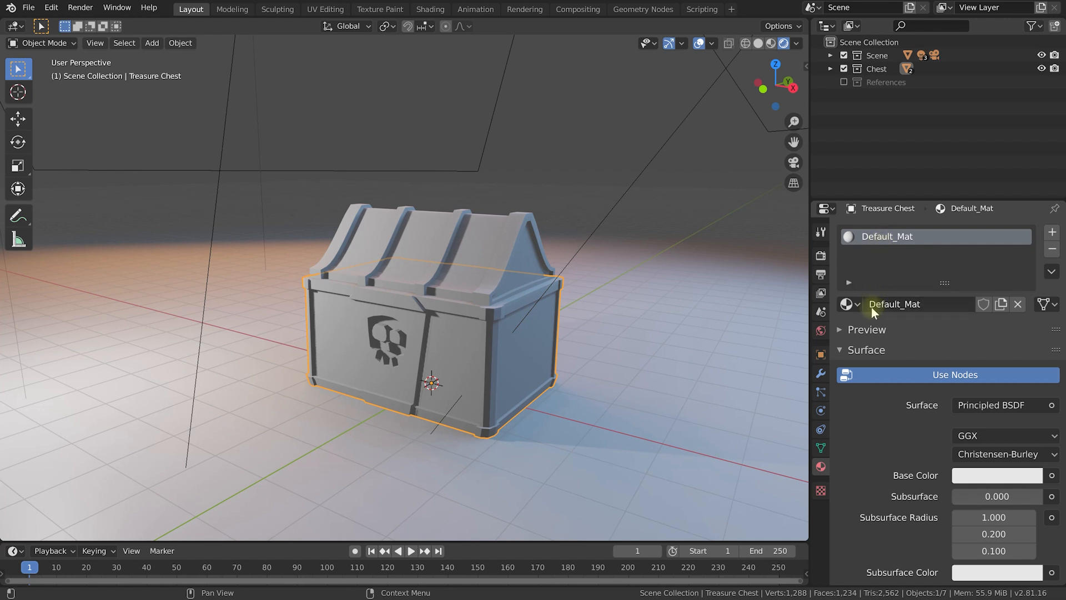
{"action": "left_click", "coordinate": [854, 305]}
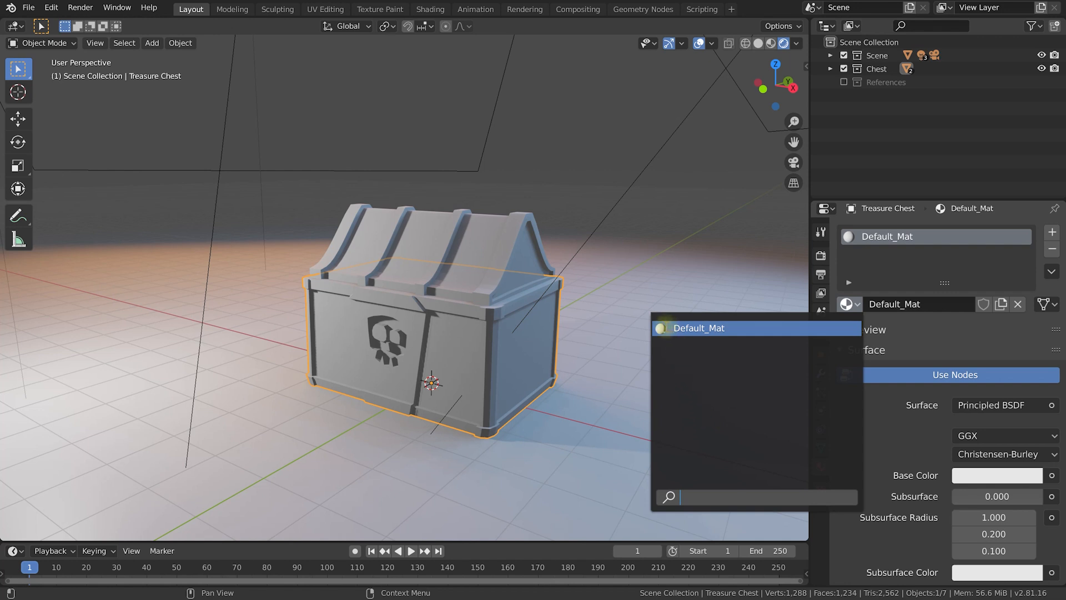
{"action": "left_click", "coordinate": [686, 328]}
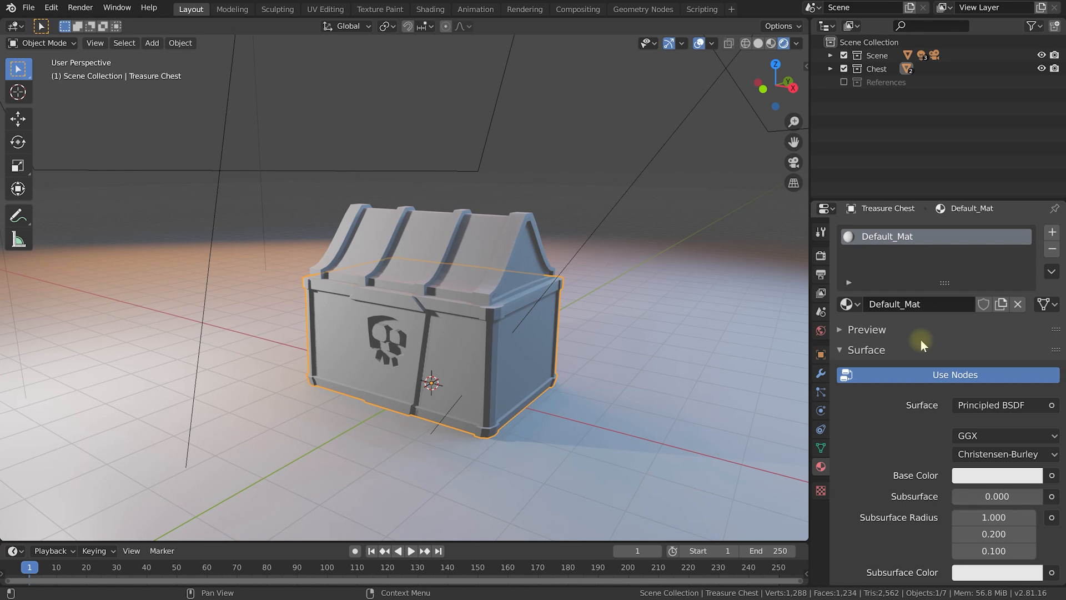
Set the Base Color of Default_Mat to a bright yellow with hue 0.174 and saturation 0.855.
{"action": "scroll", "coordinate": [911, 313], "scroll_direction": "down", "scroll_amount": 5}
{"action": "scroll", "coordinate": [912, 300], "scroll_direction": "down", "scroll_amount": 2}
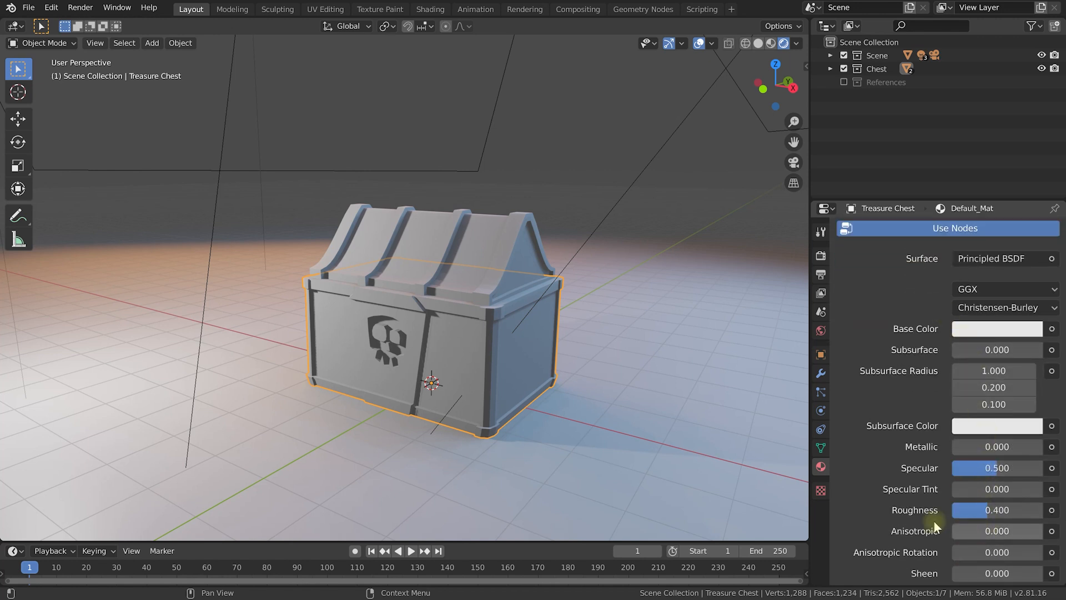
{"action": "scroll", "coordinate": [912, 483], "scroll_direction": "down", "scroll_amount": 10}
{"action": "middle_click_drag", "start_coordinate": [909, 312], "coordinate": [912, 506]}
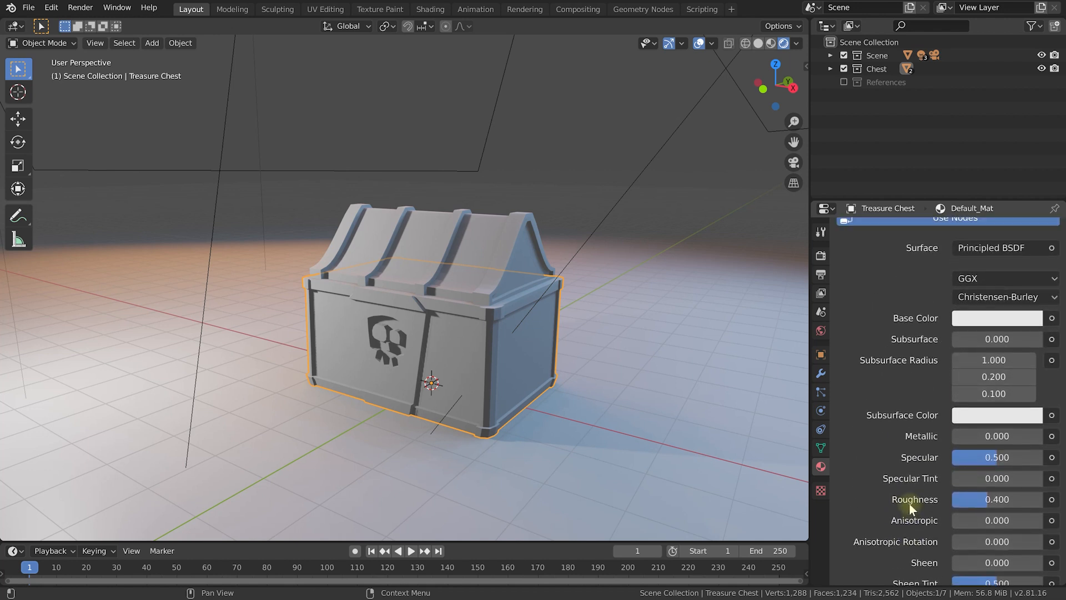
{"action": "scroll", "coordinate": [891, 397], "scroll_direction": "up", "scroll_amount": 2}
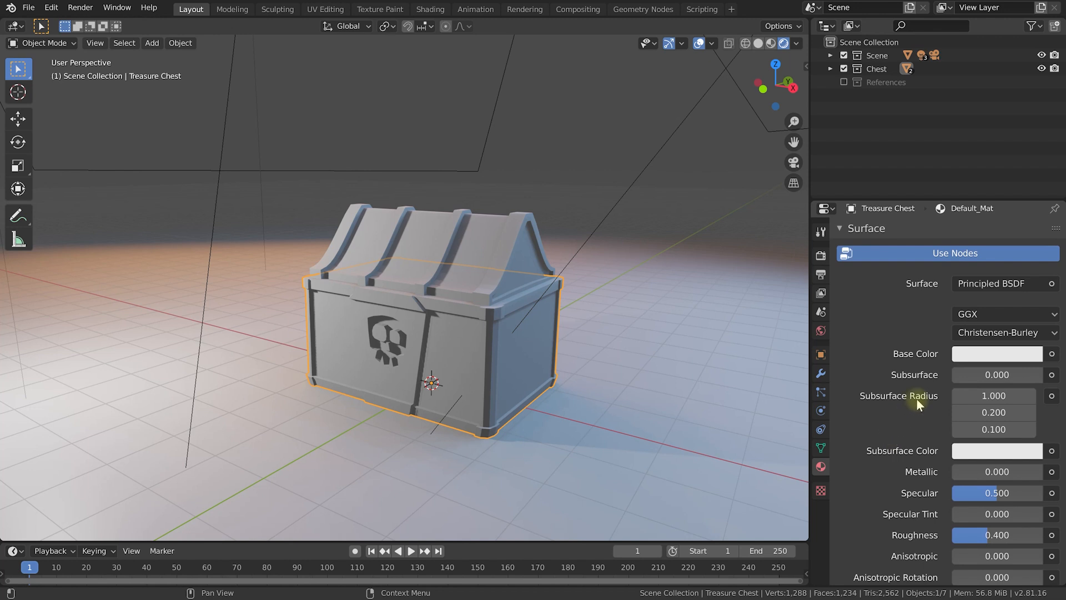
{"action": "left_click", "coordinate": [987, 356]}
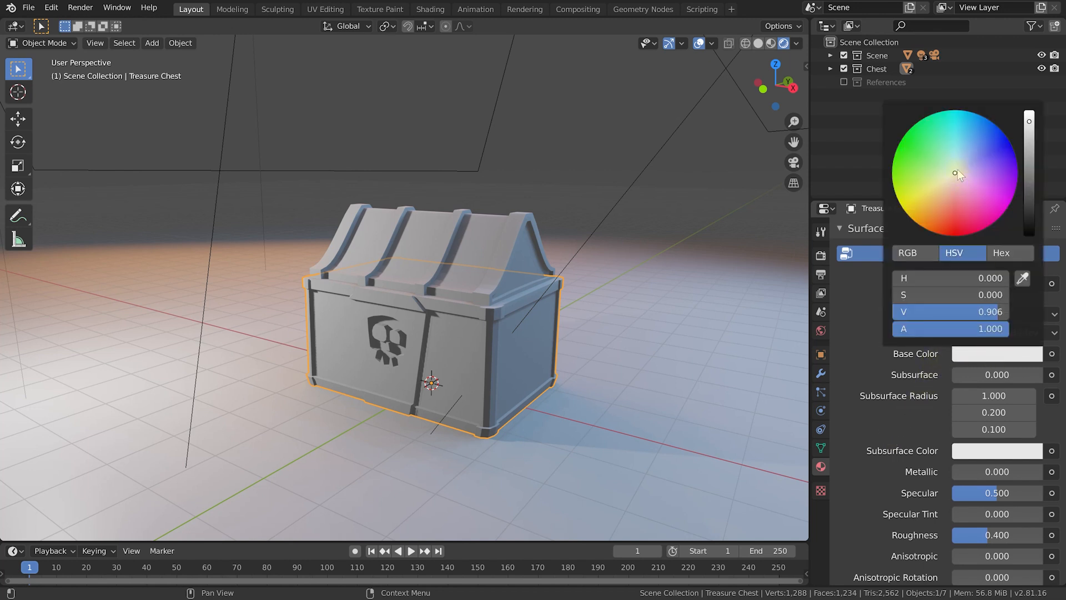
{"action": "mouse_move", "coordinate": [957, 172]}
{"action": "left_mouse_down"}
{"action": "mouse_move", "coordinate": [919, 197]}
{"action": "mouse_move", "coordinate": [928, 222]}
{"action": "mouse_move", "coordinate": [896, 186]}
{"action": "mouse_move", "coordinate": [907, 197]}
{"action": "left_mouse_up"}
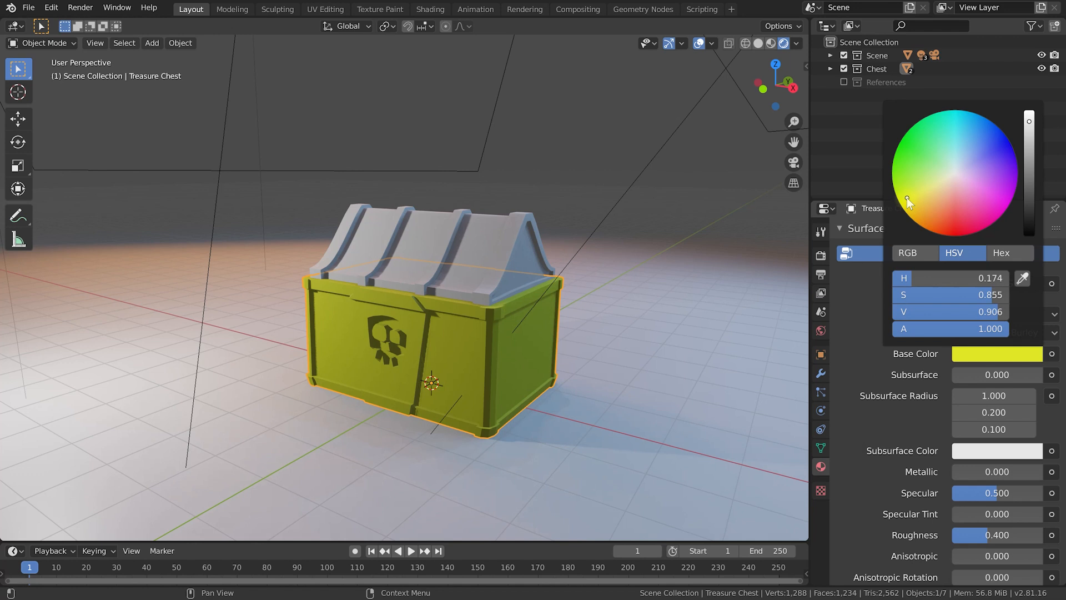
Compare the coloured chest in Material Preview, Solid and Wireframe shading, ending in Solid.
{"action": "middle_click_drag", "start_coordinate": [389, 358], "coordinate": [474, 376]}
{"action": "scroll", "coordinate": [467, 361], "scroll_direction": "up", "scroll_amount": 2}
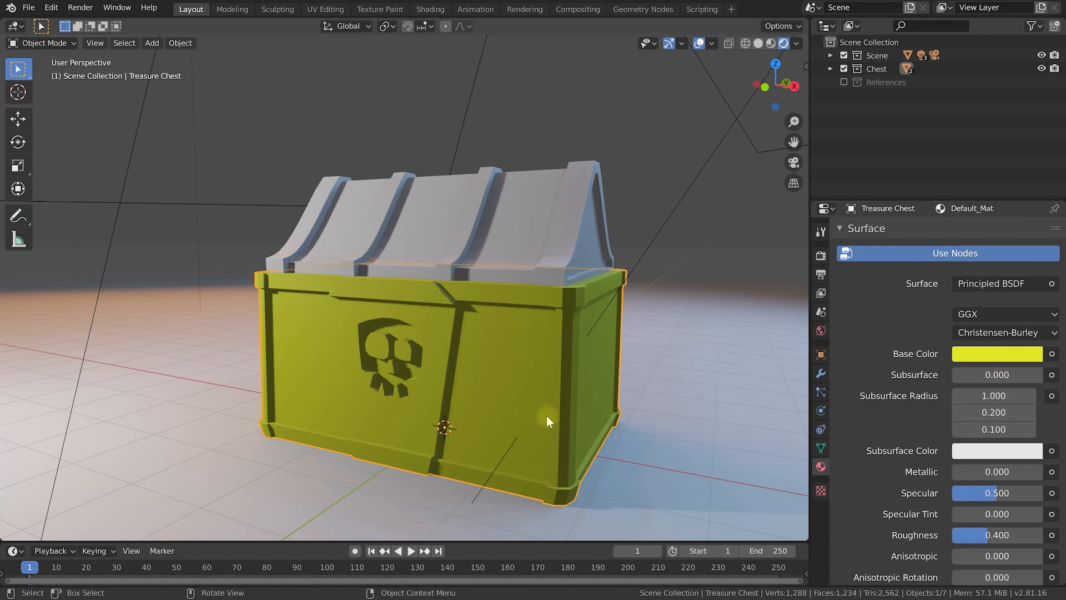
{"action": "left_click", "coordinate": [771, 45]}
{"action": "middle_click_drag", "start_coordinate": [483, 355], "coordinate": [591, 284]}
{"action": "scroll", "coordinate": [535, 348], "scroll_direction": "down", "scroll_amount": 3}
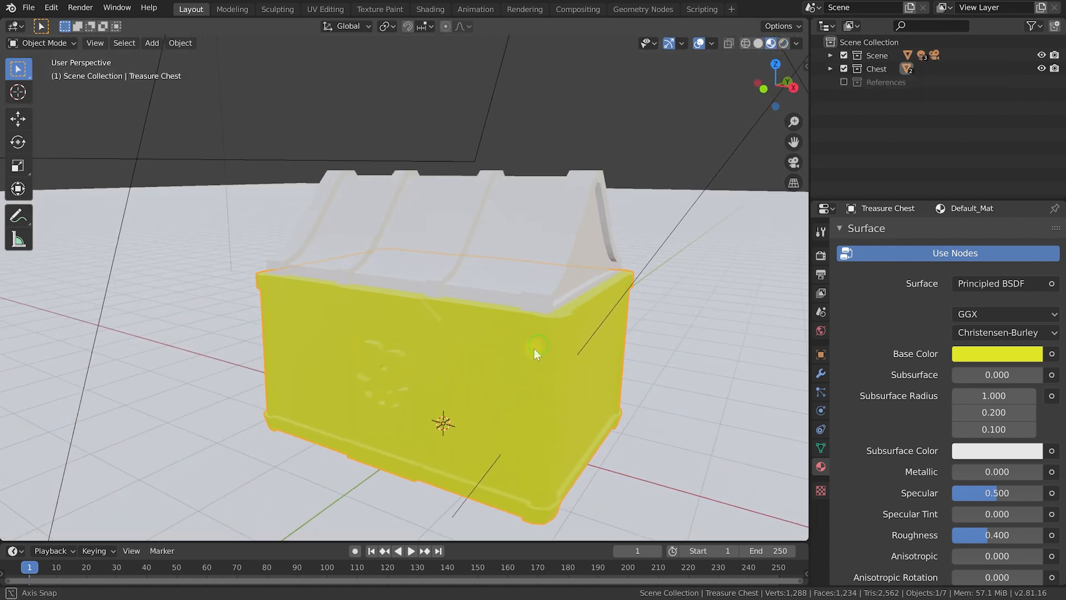
{"action": "middle_click_drag", "start_coordinate": [534, 349], "coordinate": [545, 352]}
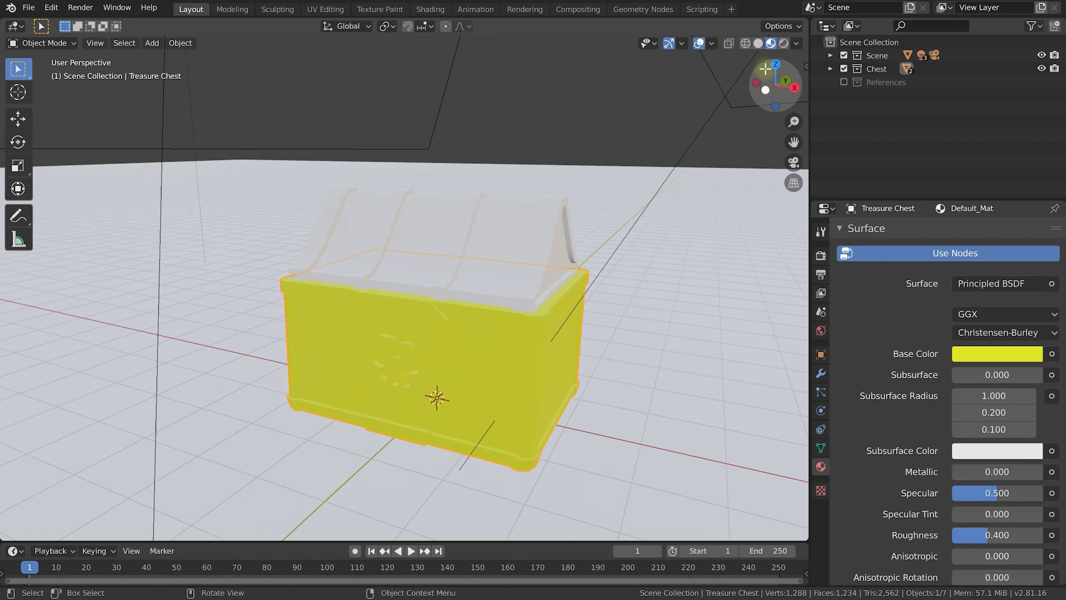
{"action": "left_click", "coordinate": [758, 44]}
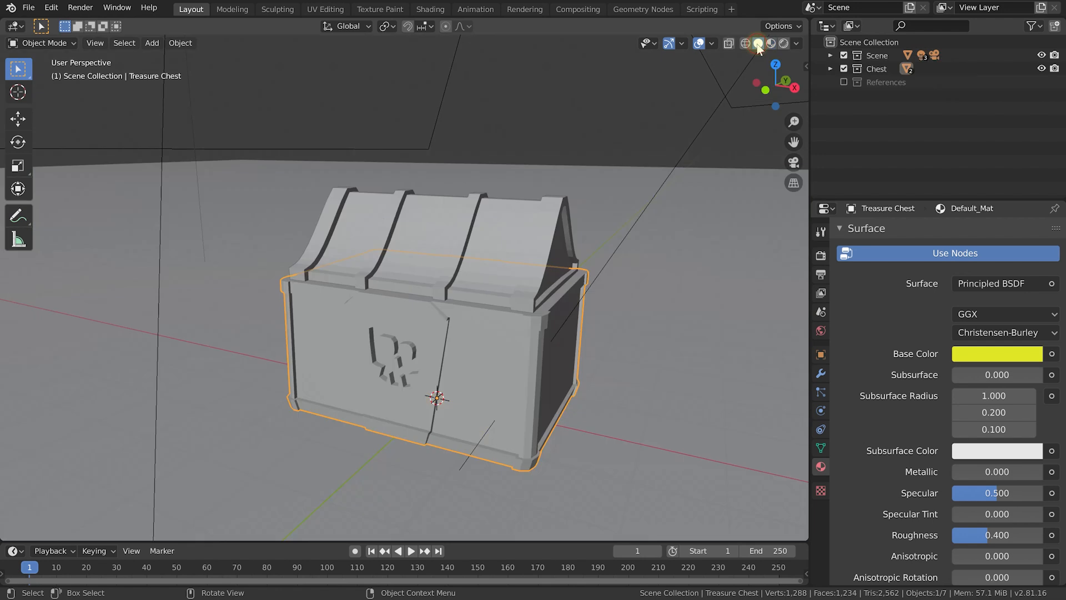
{"action": "left_click", "coordinate": [746, 44]}
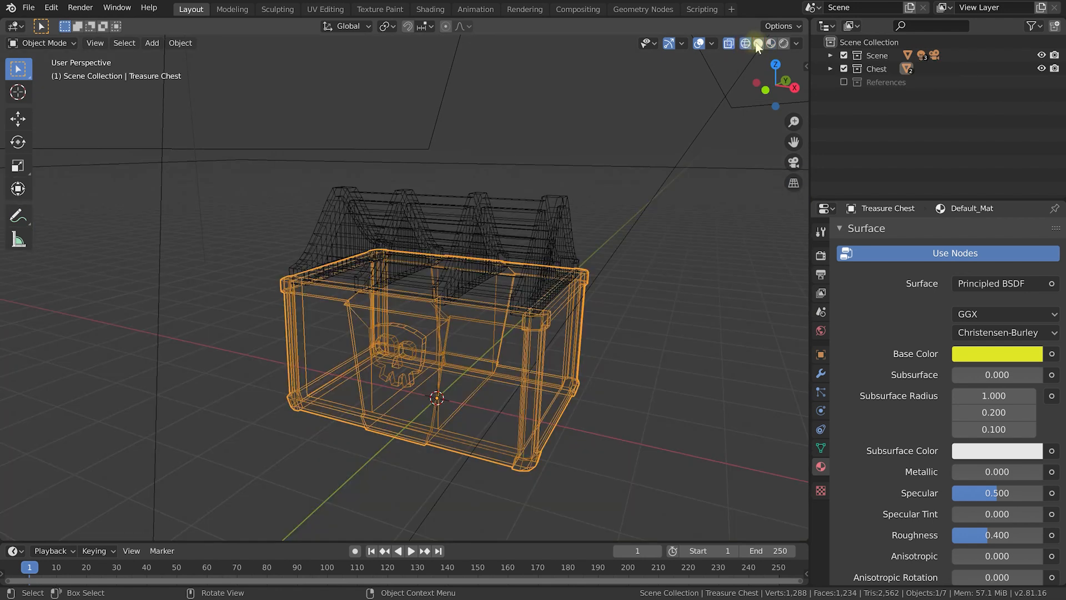
{"action": "left_click", "coordinate": [759, 44]}
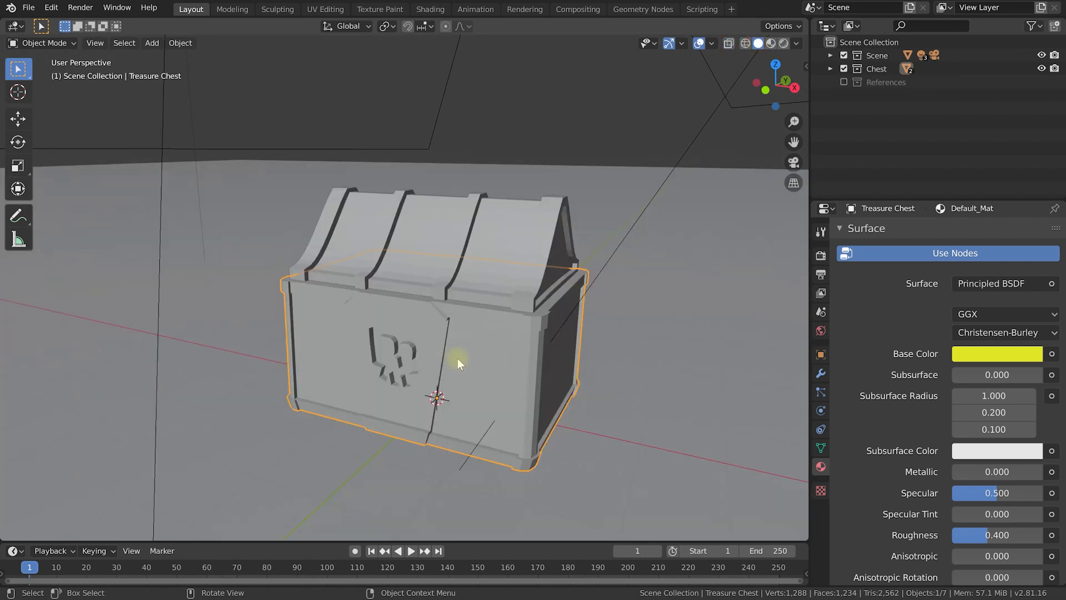
Switch the viewport to Rendered shading and inspect the yellow chest from several angles.
{"action": "middle_click_drag", "start_coordinate": [458, 358], "coordinate": [473, 332]}
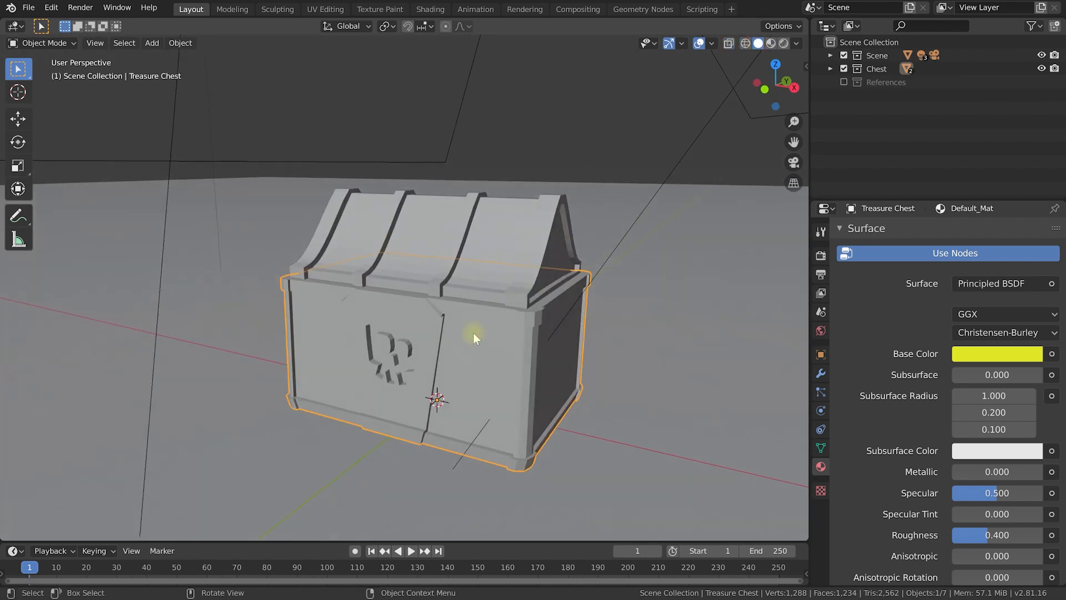
{"action": "left_click", "coordinate": [783, 44]}
{"action": "middle_click_drag", "start_coordinate": [529, 368], "coordinate": [561, 304]}
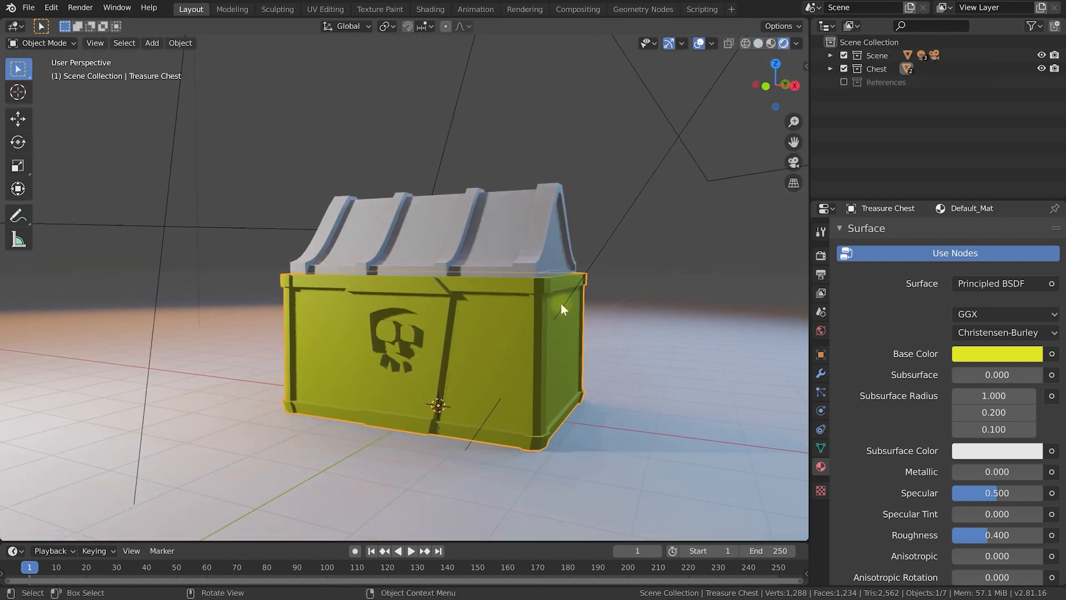
{"action": "middle_click_drag", "start_coordinate": [552, 355], "coordinate": [496, 363]}
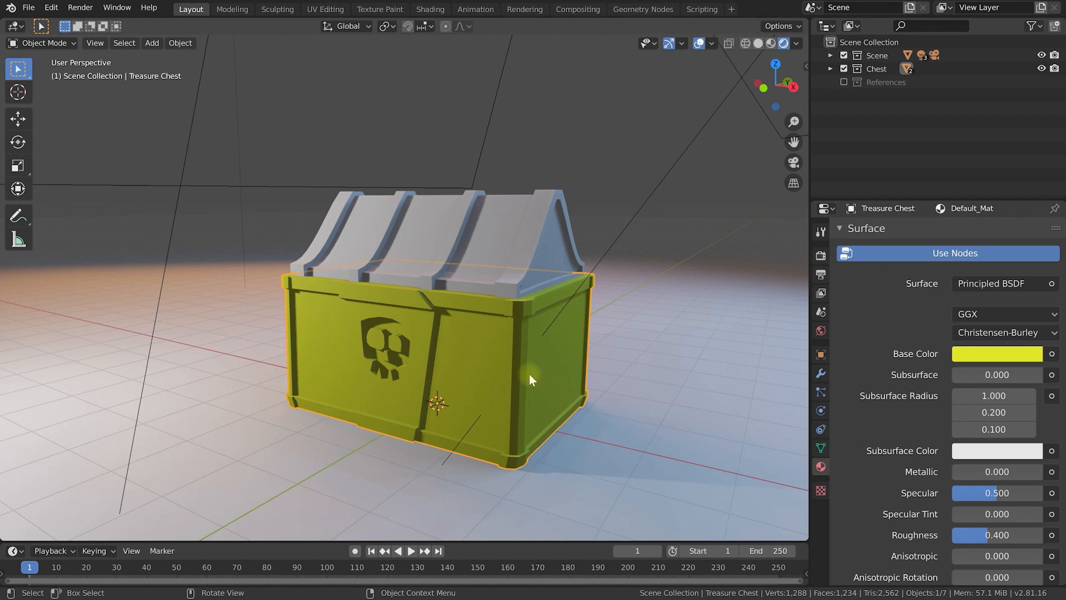
{"action": "middle_click_drag", "start_coordinate": [506, 372], "coordinate": [508, 375]}
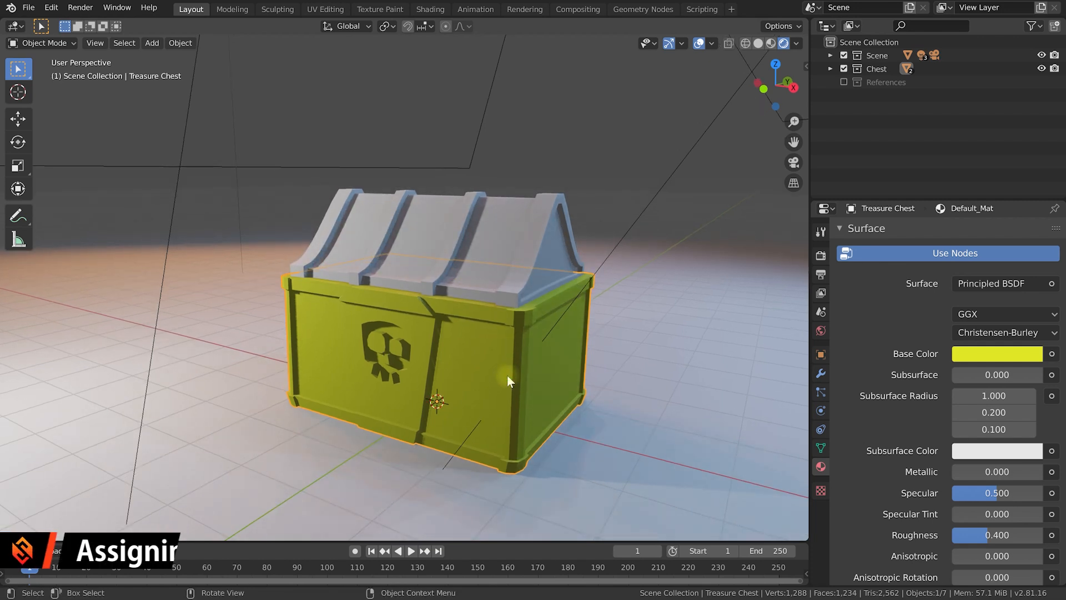
Assign the existing Default_Mat material to the chest's lid.
{"action": "left_click", "coordinate": [518, 221]}
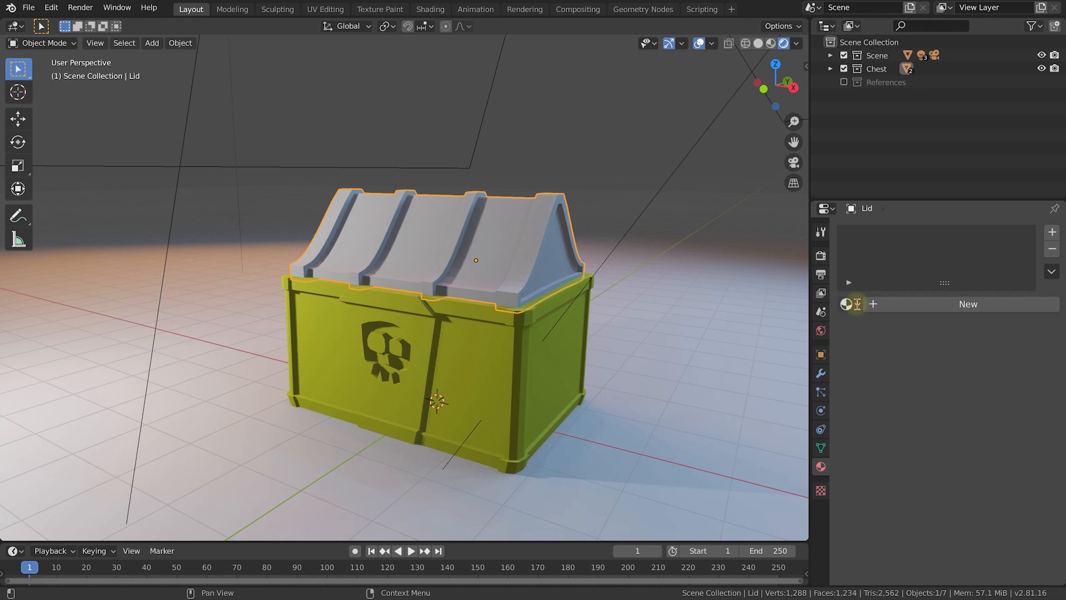
{"action": "left_click", "coordinate": [858, 306]}
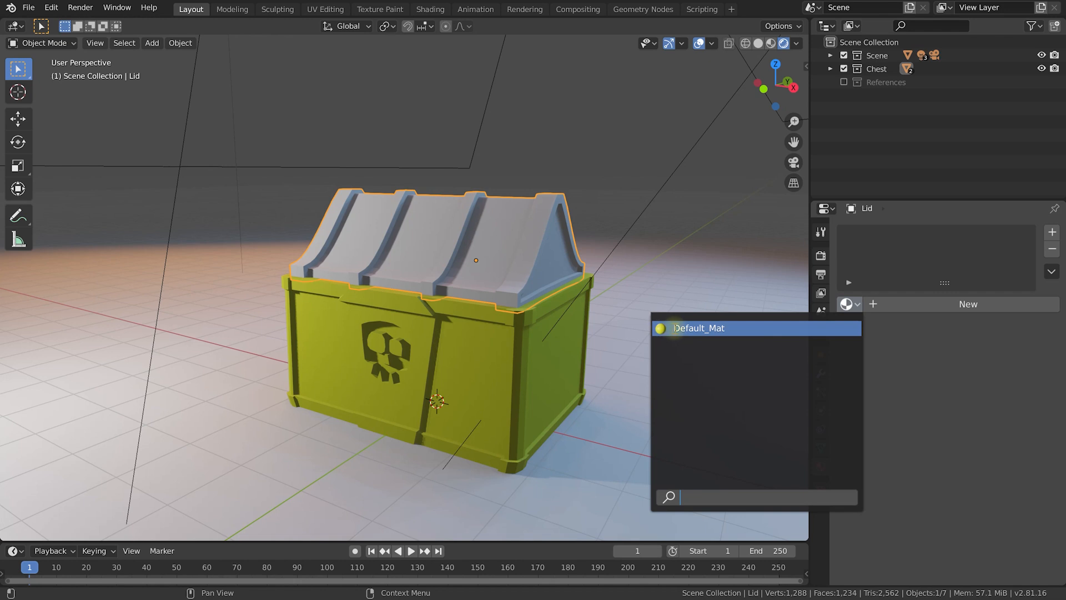
{"action": "left_click", "coordinate": [675, 329]}
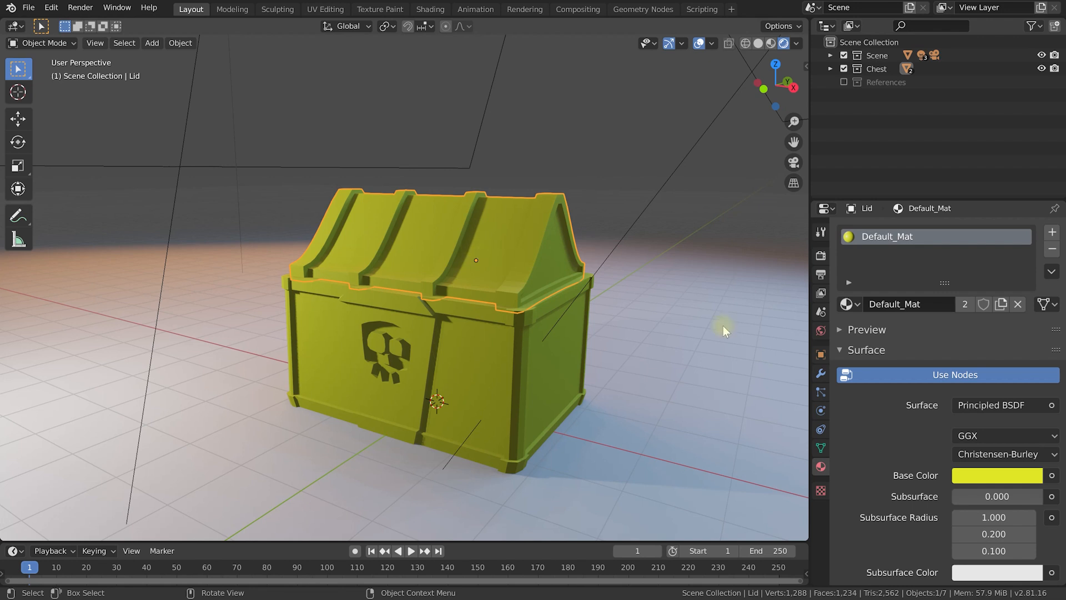
Change the Base Color of the shared Default_Mat to a light green.
{"action": "scroll", "coordinate": [921, 304], "scroll_direction": "down", "scroll_amount": 4}
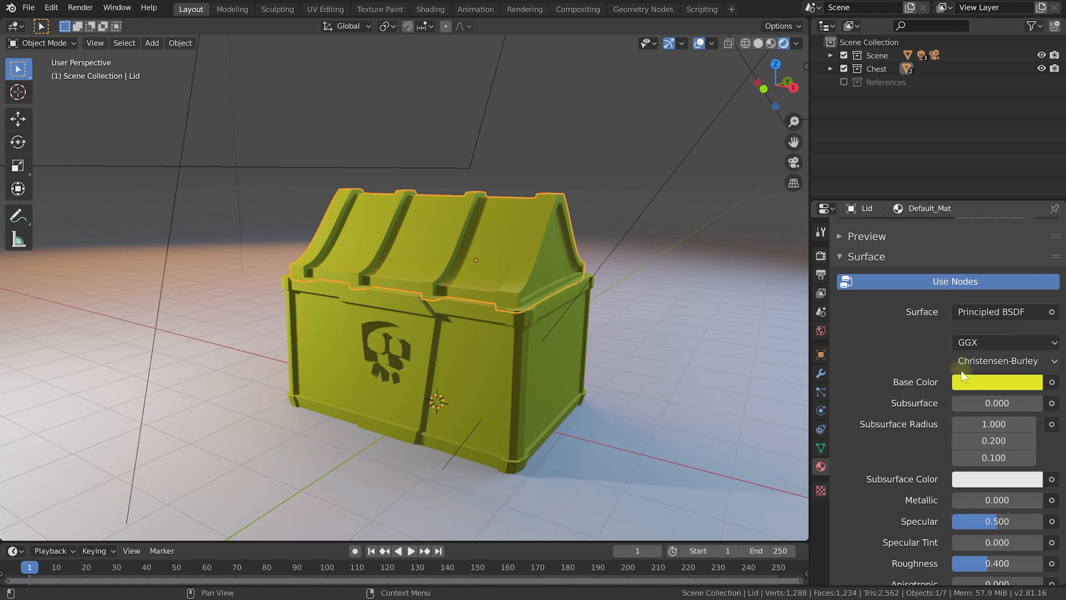
{"action": "left_click", "coordinate": [994, 386]}
{"action": "left_click_drag", "start_coordinate": [965, 213], "coordinate": [932, 178]}
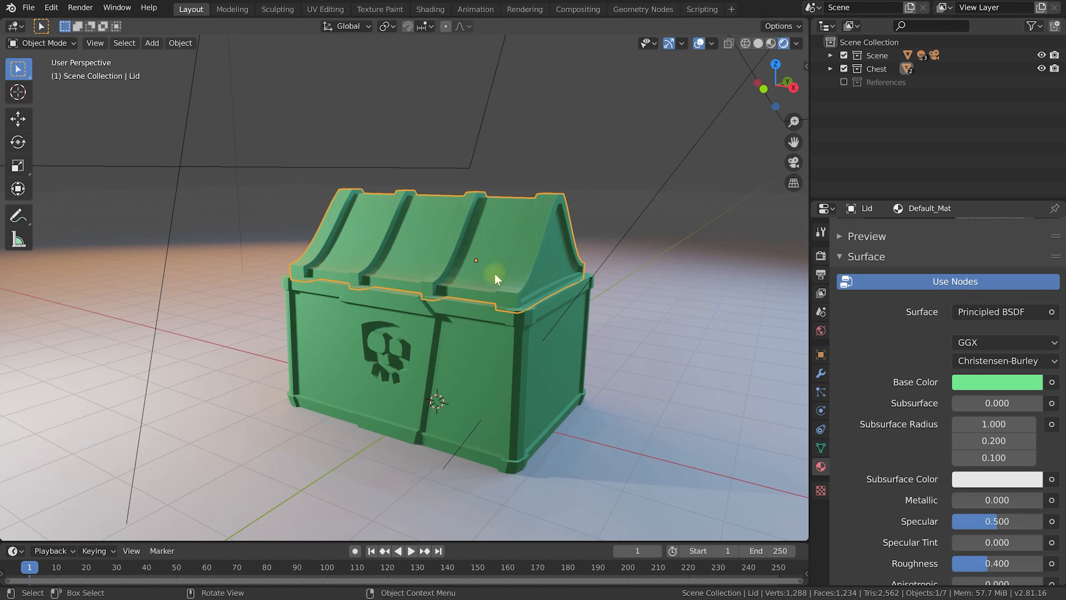
{"action": "mouse_move", "coordinate": [494, 272]}
{"action": "middle_mouse_down", "text": "shift"}
{"action": "mouse_move", "coordinate": [453, 254]}
{"action": "mouse_move", "coordinate": [504, 287]}
{"action": "middle_mouse_up", "text": "shift"}
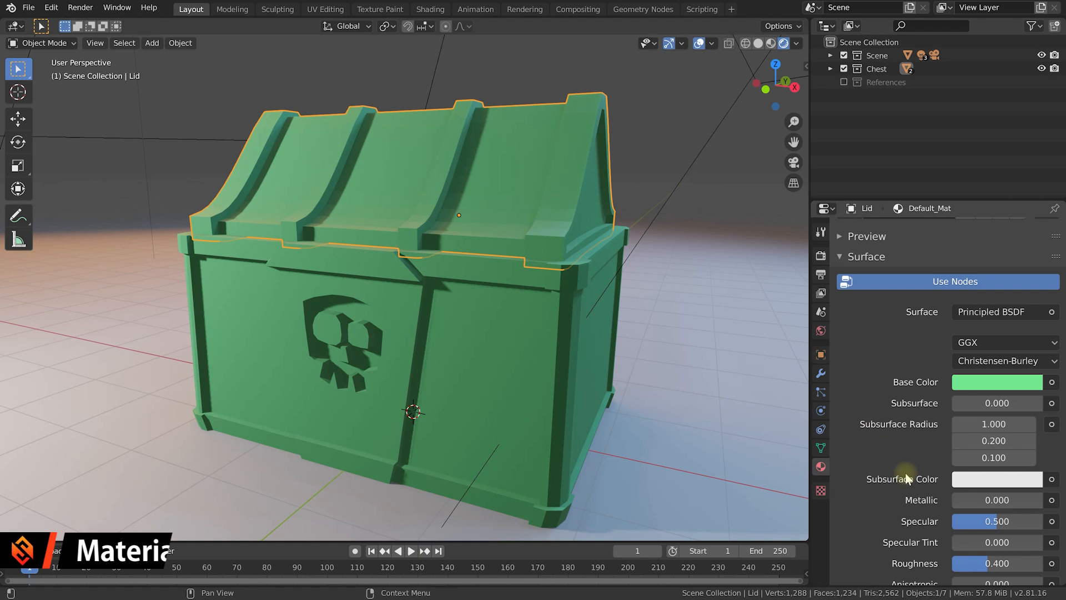
Raise the Metallic value of Default_Mat to 0.968 and examine how the chest reflects the lights.
{"action": "middle_click_drag", "start_coordinate": [907, 505], "coordinate": [885, 465]}
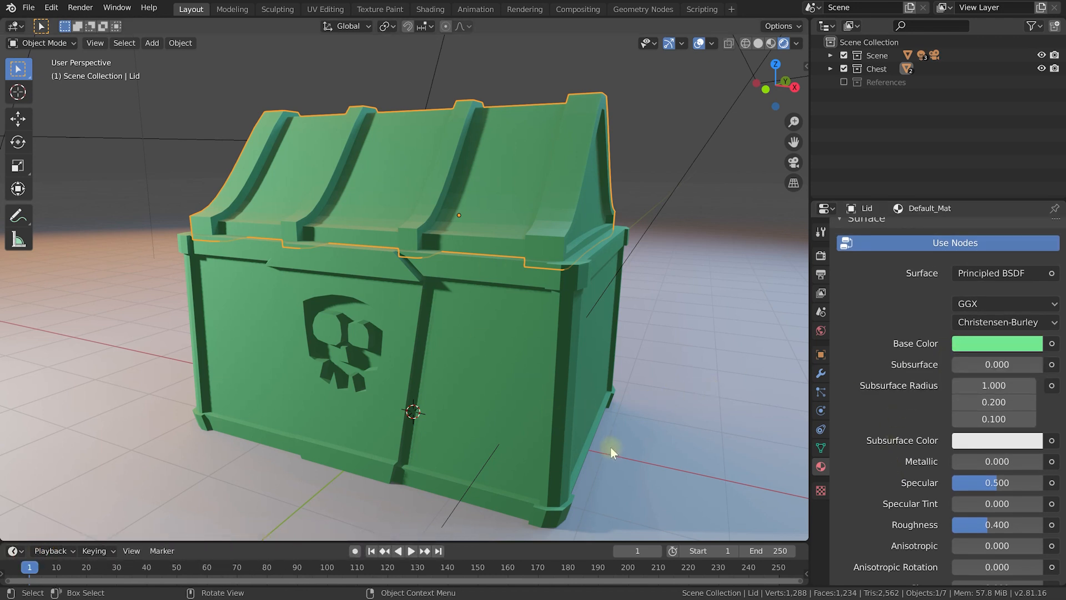
{"action": "scroll", "coordinate": [908, 358], "scroll_direction": "down", "scroll_amount": 2}
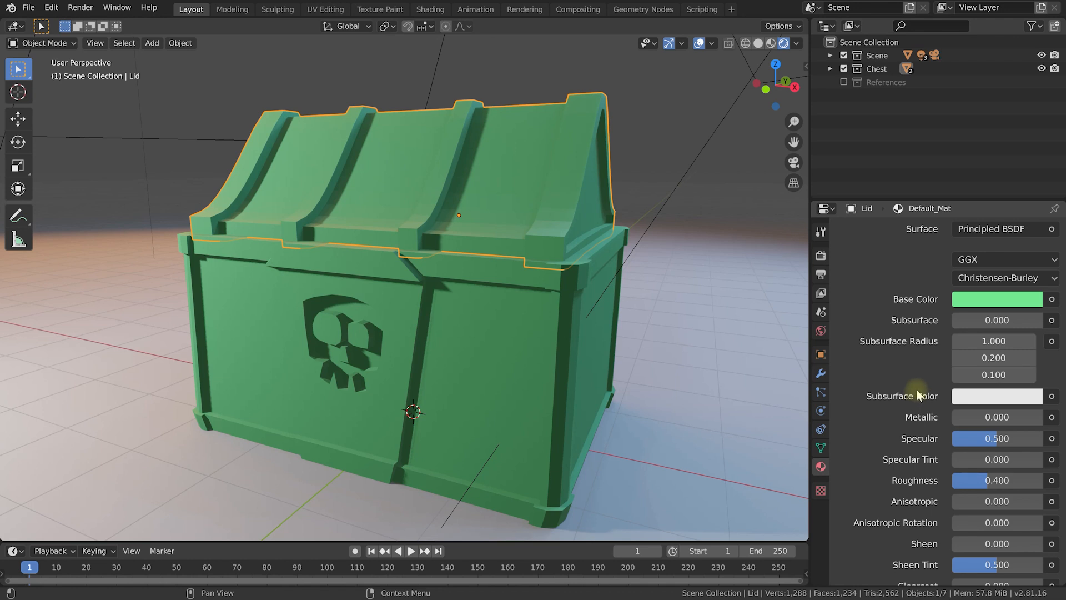
{"action": "middle_click_drag", "start_coordinate": [917, 393], "coordinate": [928, 291]}
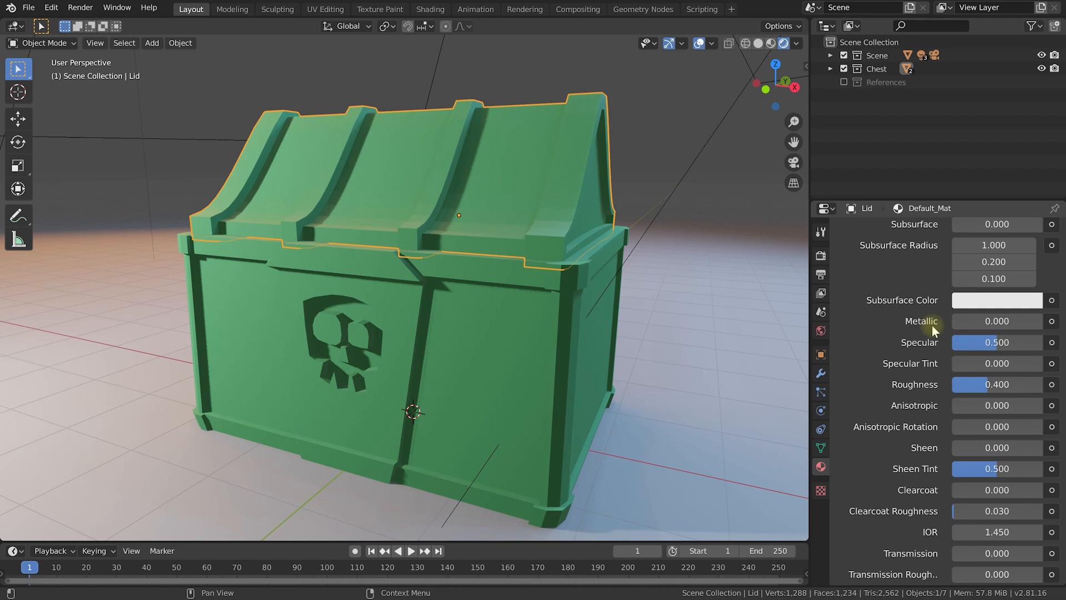
{"action": "left_click", "coordinate": [1004, 320]}
{"action": "left_click", "coordinate": [891, 314]}
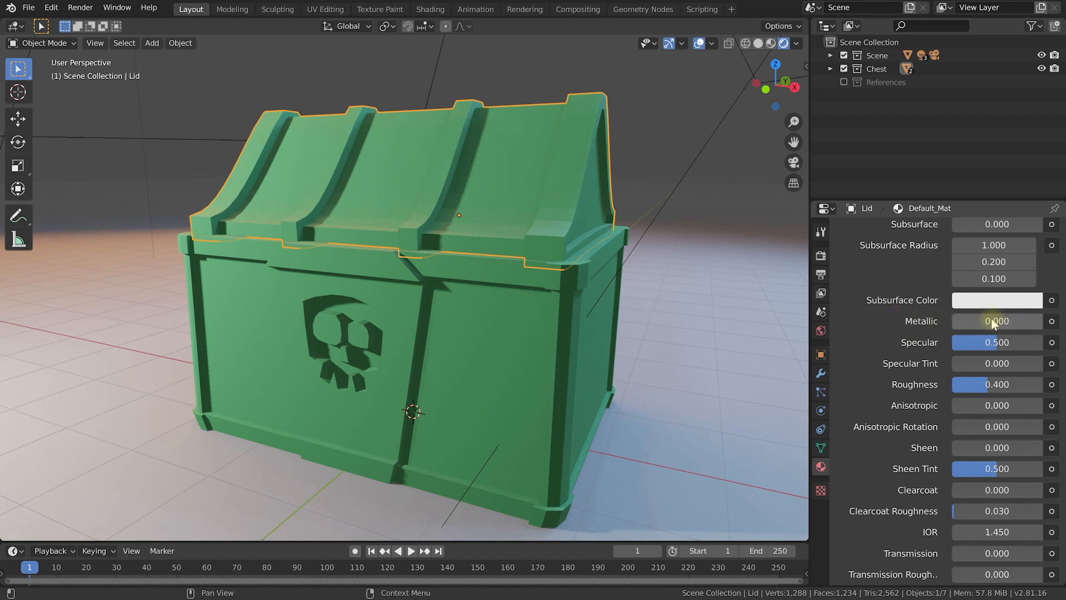
{"action": "left_click_drag", "start_coordinate": [971, 320], "coordinate": [1041, 320]}
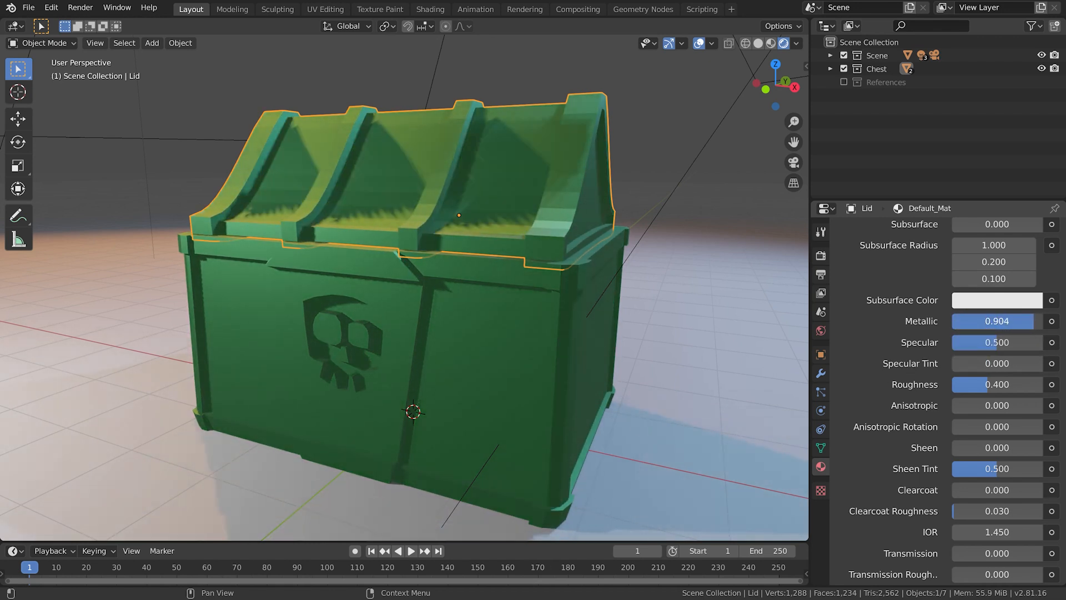
{"action": "mouse_move", "coordinate": [538, 288]}
{"action": "middle_mouse_down"}
{"action": "mouse_move", "coordinate": [544, 300]}
{"action": "mouse_move", "coordinate": [533, 291]}
{"action": "middle_mouse_up"}
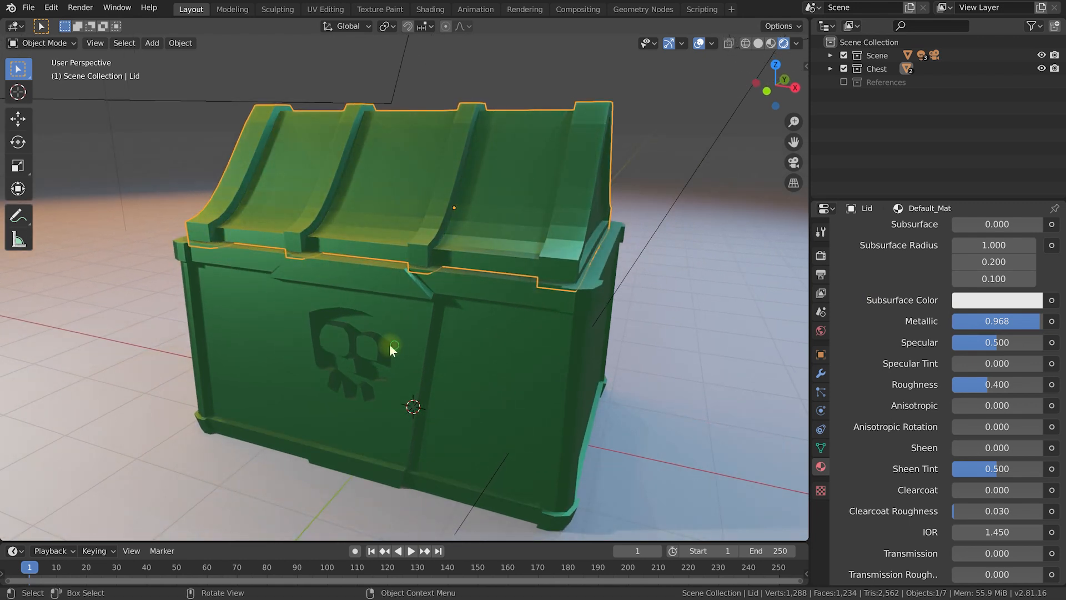
{"action": "middle_click_drag", "start_coordinate": [395, 344], "coordinate": [382, 339]}
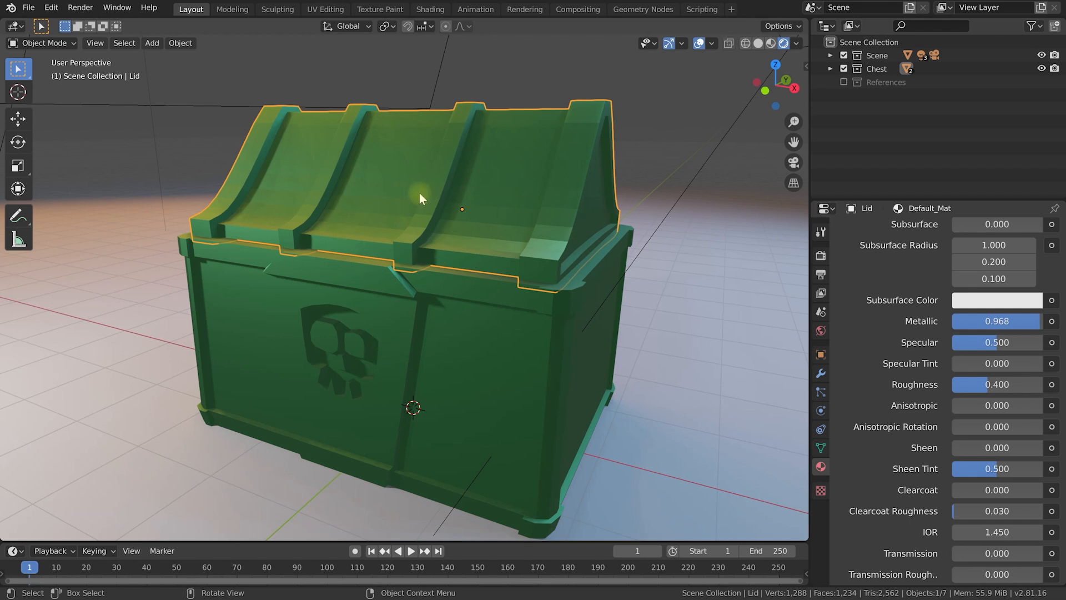
Apply Shade Smooth to the lid and inspect its metallic reflections up close.
{"action": "right_click", "coordinate": [426, 149]}
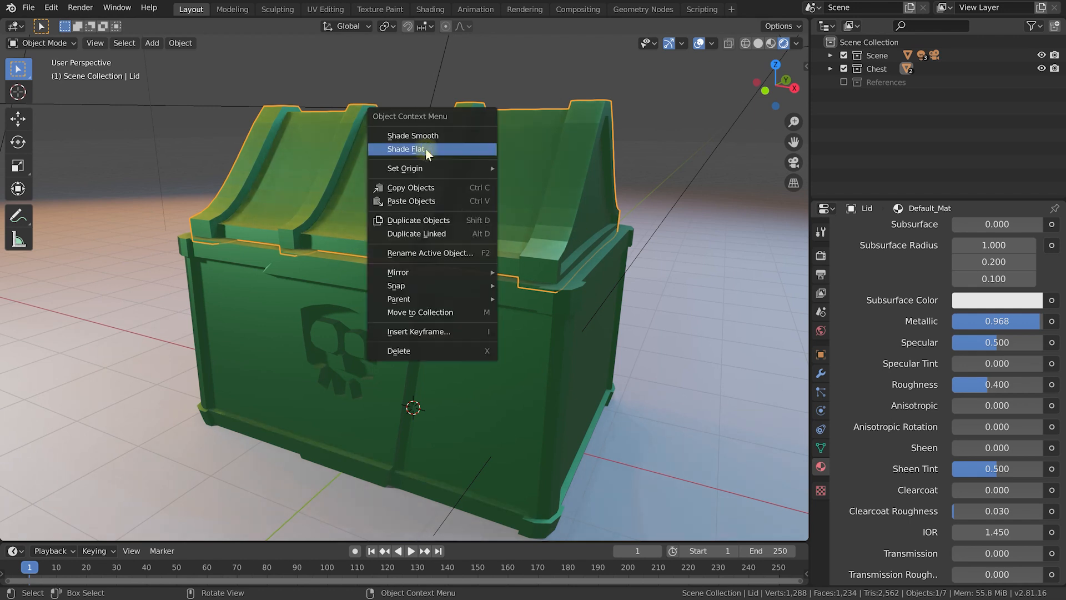
{"action": "left_click", "coordinate": [438, 136]}
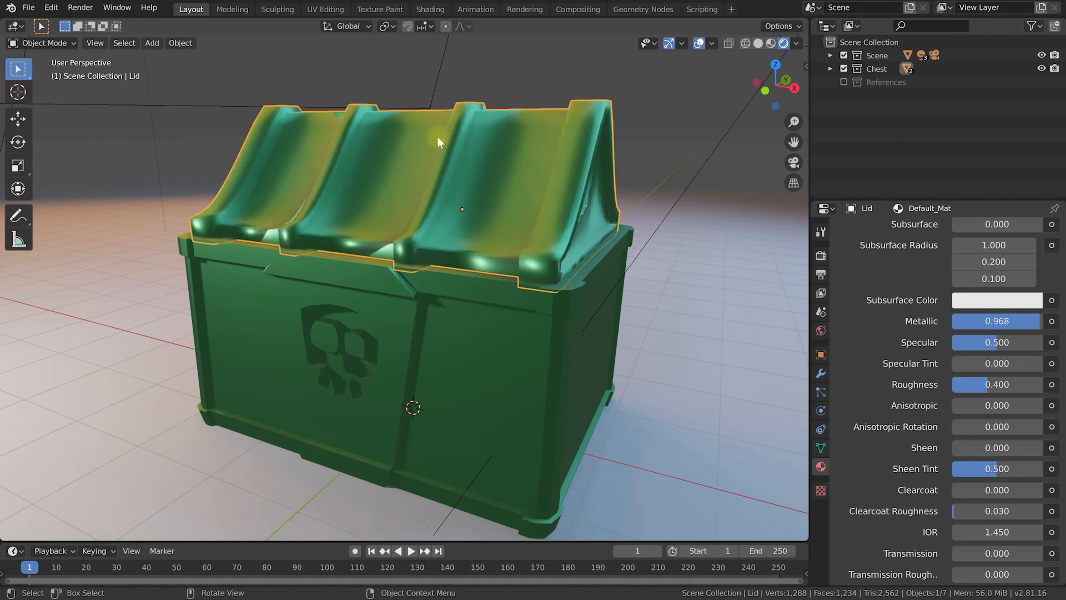
{"action": "middle_click_drag", "start_coordinate": [498, 233], "coordinate": [521, 257]}
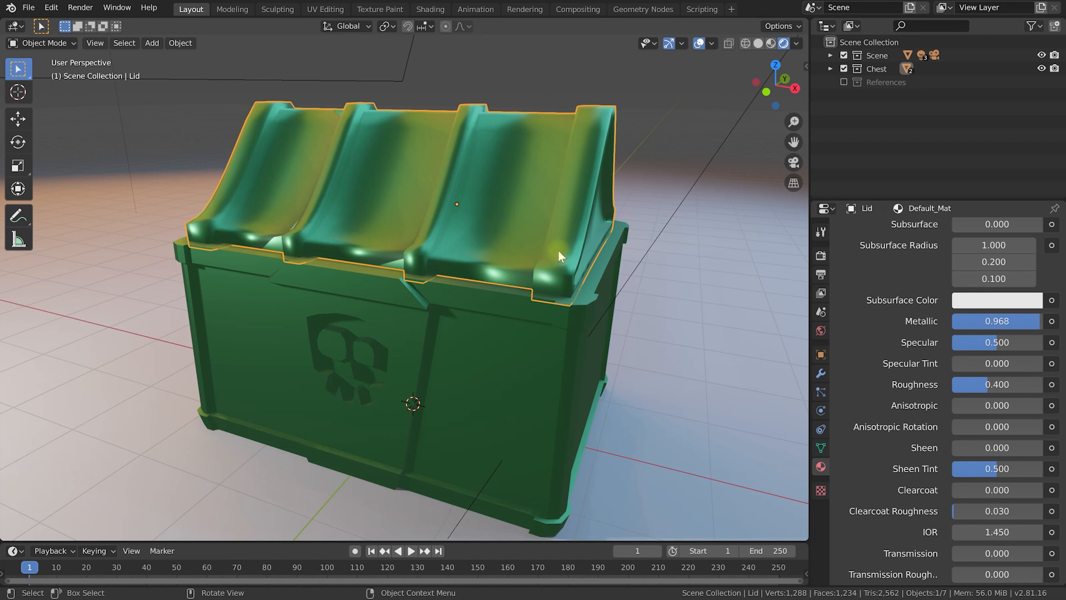
{"action": "scroll", "coordinate": [556, 254], "scroll_direction": "up", "scroll_amount": 2}
{"action": "scroll", "coordinate": [562, 251], "scroll_direction": "up", "scroll_amount": 3}
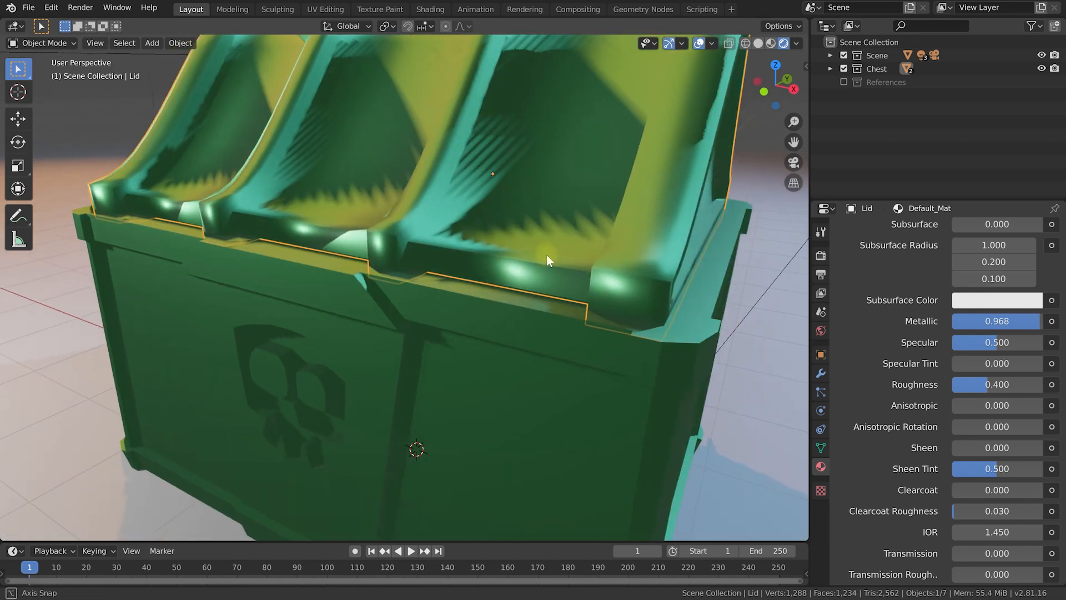
{"action": "scroll", "coordinate": [466, 151], "scroll_direction": "down", "scroll_amount": 3}
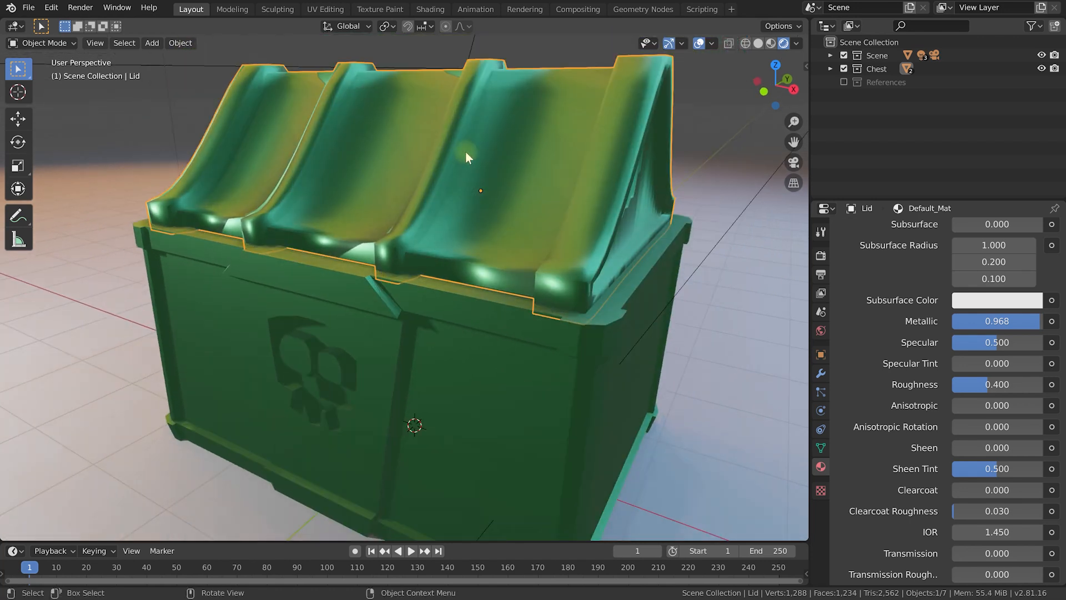
{"action": "middle_click_drag", "start_coordinate": [545, 274], "coordinate": [564, 287]}
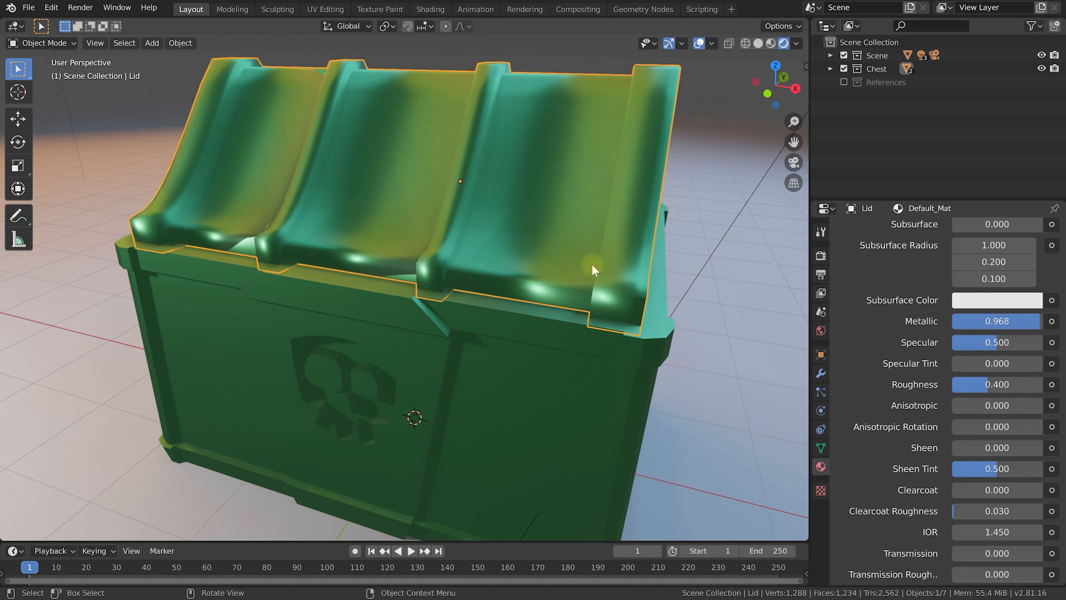
Return Metallic to 0 and set Specular to 0.835 on Default_Mat, checking the highlights along the lid's front edge.
{"action": "left_click_drag", "start_coordinate": [1022, 321], "coordinate": [952, 321]}
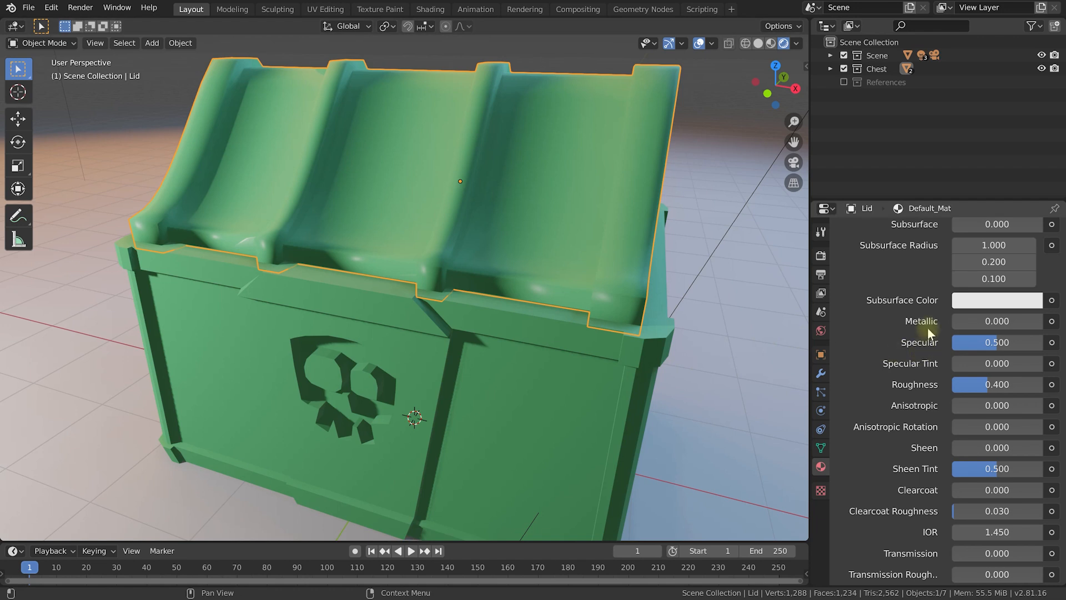
{"action": "scroll", "coordinate": [927, 328], "scroll_direction": "down", "scroll_amount": 1}
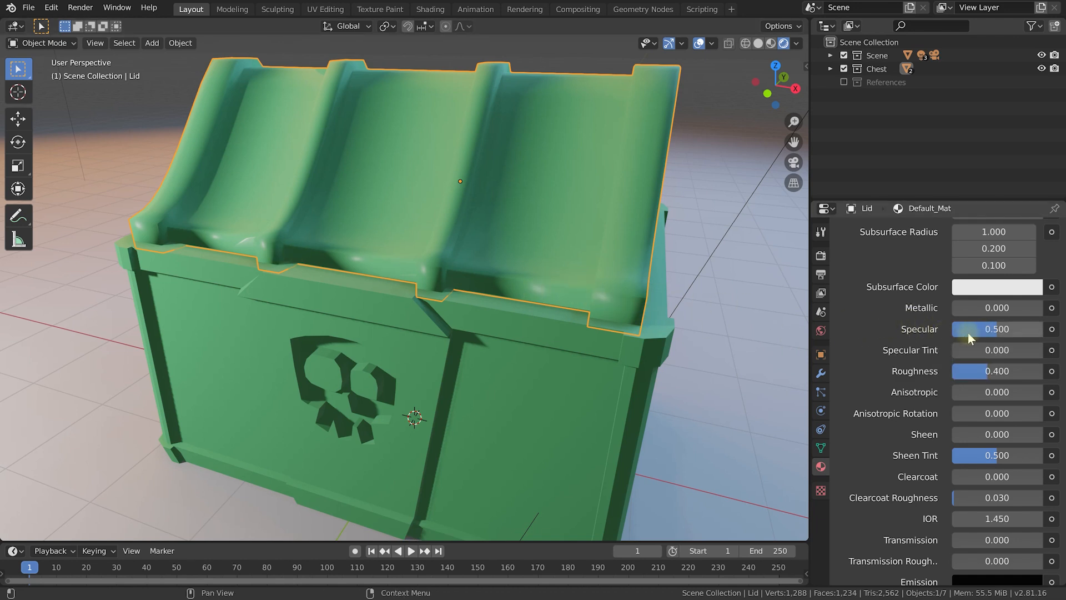
{"action": "left_click_drag", "start_coordinate": [994, 332], "coordinate": [953, 333]}
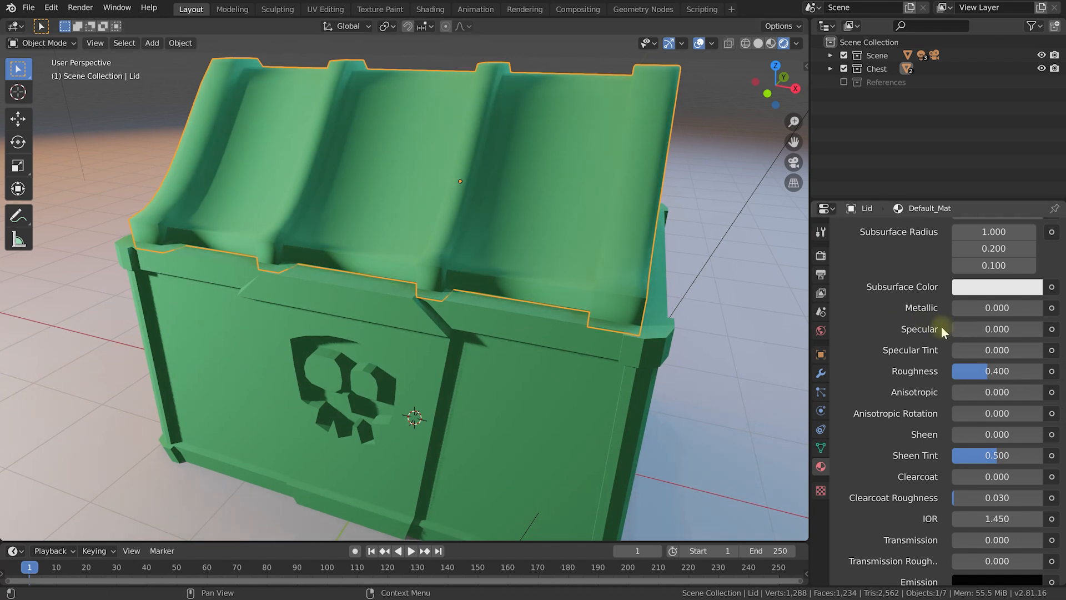
{"action": "left_click_drag", "start_coordinate": [963, 333], "coordinate": [1028, 333]}
{"action": "middle_click_drag", "start_coordinate": [696, 320], "coordinate": [575, 307]}
{"action": "scroll", "coordinate": [579, 298], "scroll_direction": "up", "scroll_amount": 3}
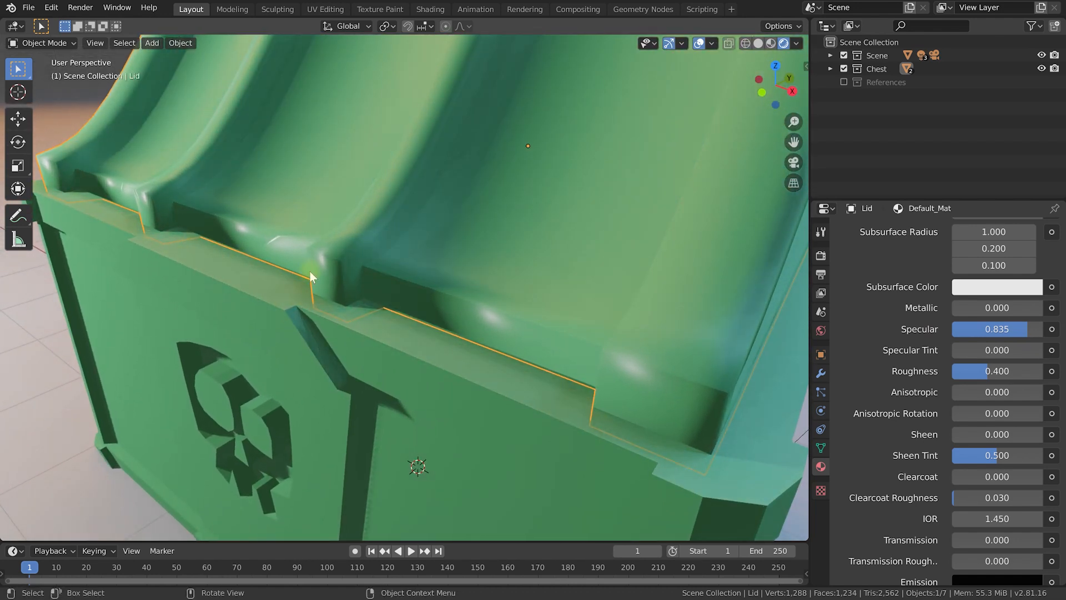
{"action": "scroll", "coordinate": [258, 260], "scroll_direction": "down", "scroll_amount": 1}
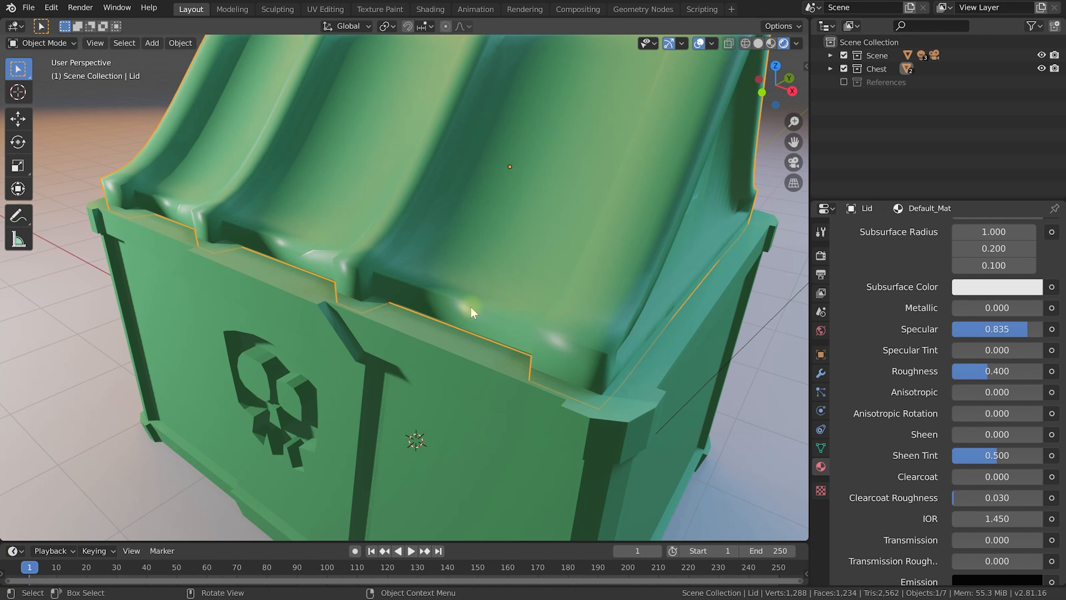
{"action": "middle_click_drag", "start_coordinate": [555, 339], "coordinate": [653, 265]}
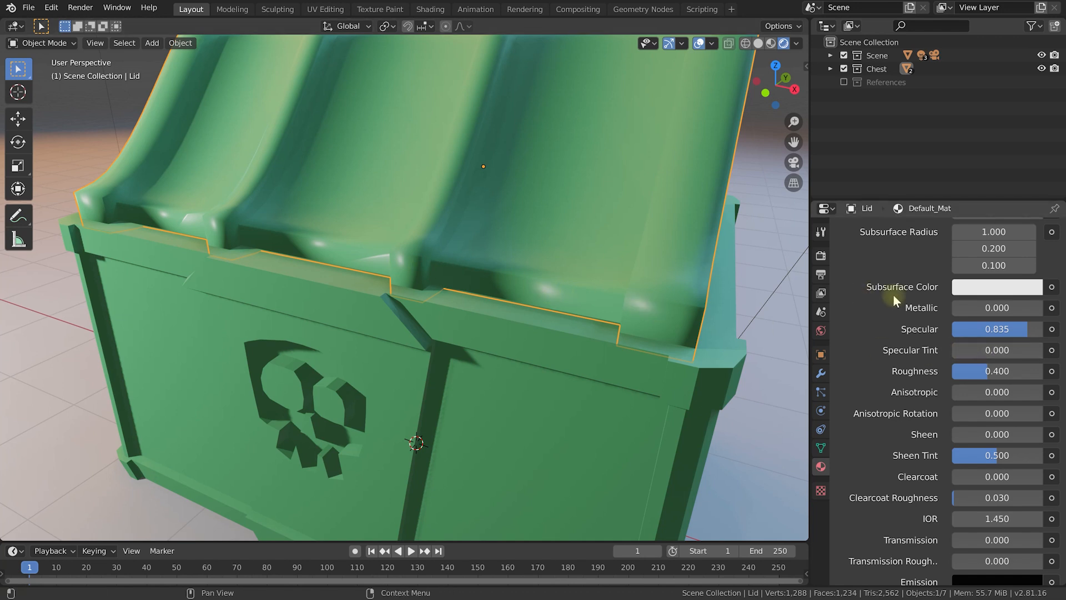
Try a Specular Tint of 1.000 on Default_Mat, then return it to 0.
{"action": "scroll", "coordinate": [917, 294], "scroll_direction": "up", "scroll_amount": 3}
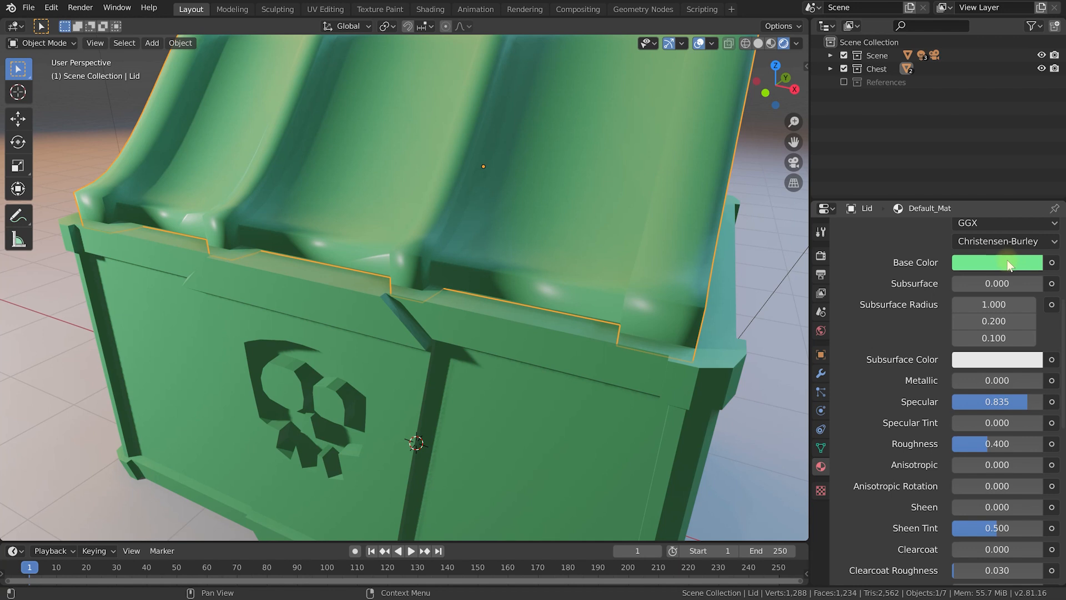
{"action": "scroll", "coordinate": [883, 380], "scroll_direction": "down", "scroll_amount": 1}
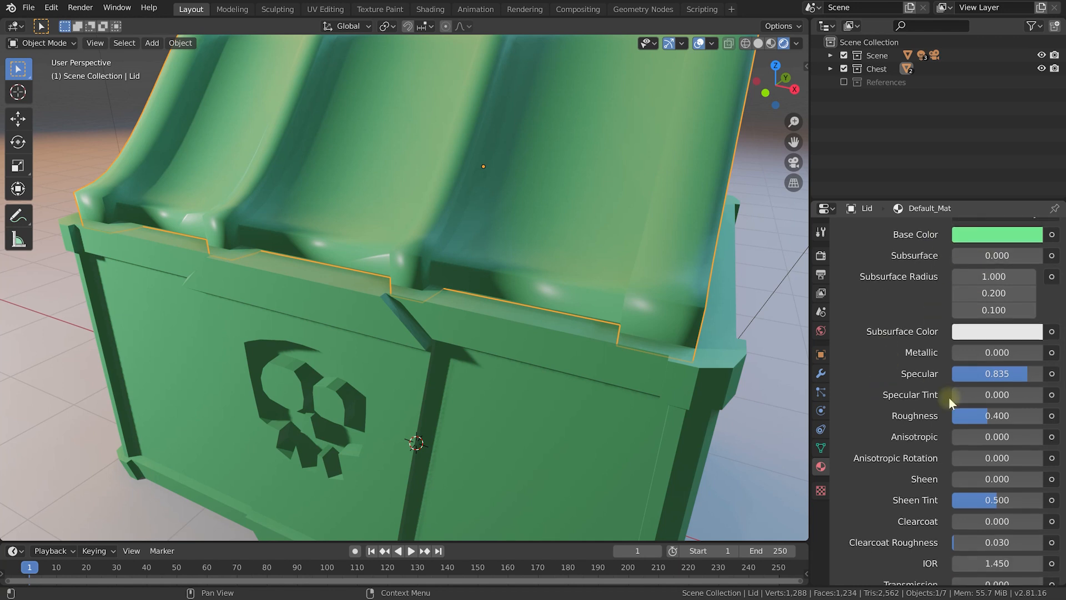
{"action": "left_click_drag", "start_coordinate": [961, 398], "coordinate": [1041, 397]}
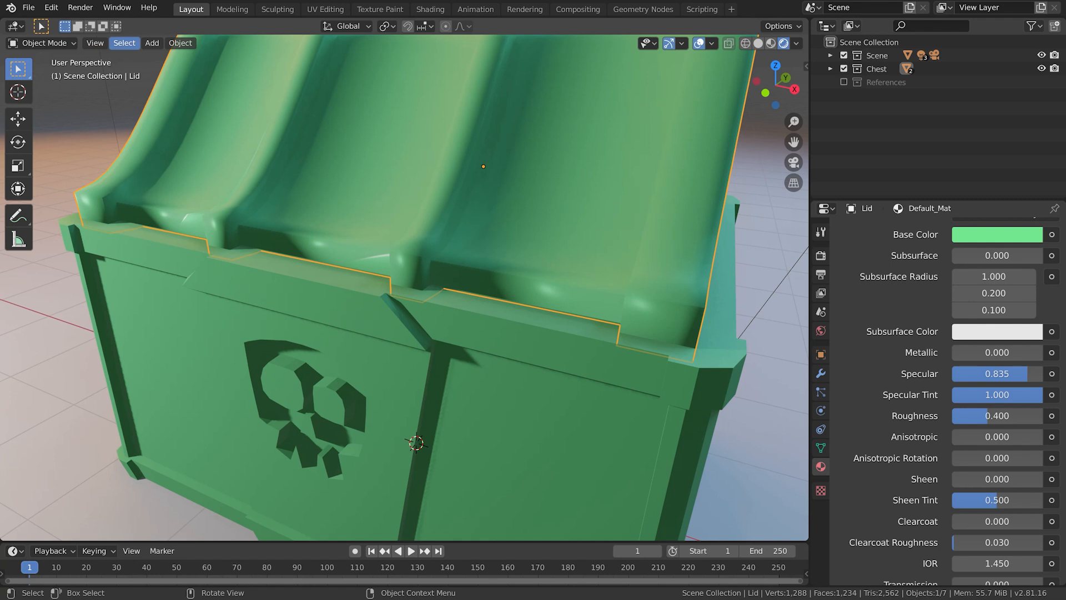
{"action": "mouse_move", "coordinate": [1032, 398]}
{"action": "left_mouse_down"}
{"action": "mouse_move", "coordinate": [953, 397]}
{"action": "mouse_move", "coordinate": [917, 375]}
{"action": "left_mouse_up"}
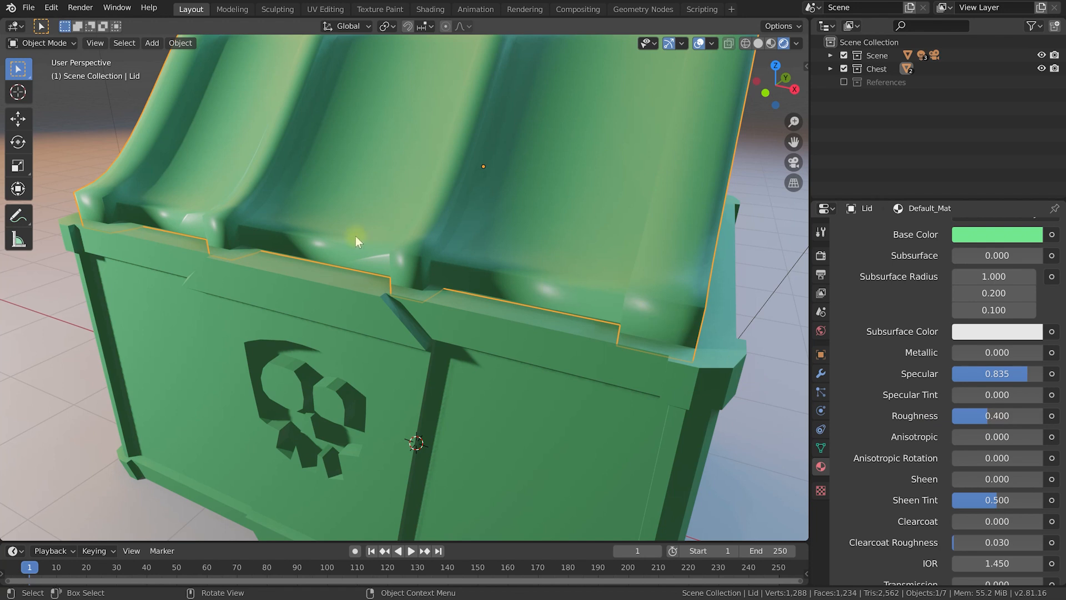
Compare low and high Roughness values on Default_Mat, starting with 0.097 and ending at 0.217, while checking the lid's highlights.
{"action": "left_click_drag", "start_coordinate": [990, 418], "coordinate": [961, 418]}
{"action": "mouse_move", "coordinate": [581, 356]}
{"action": "middle_mouse_down"}
{"action": "mouse_move", "coordinate": [597, 348]}
{"action": "mouse_move", "coordinate": [372, 306]}
{"action": "mouse_move", "coordinate": [502, 318]}
{"action": "mouse_move", "coordinate": [392, 308]}
{"action": "mouse_move", "coordinate": [379, 287]}
{"action": "mouse_move", "coordinate": [397, 218]}
{"action": "mouse_move", "coordinate": [415, 234]}
{"action": "middle_mouse_up"}
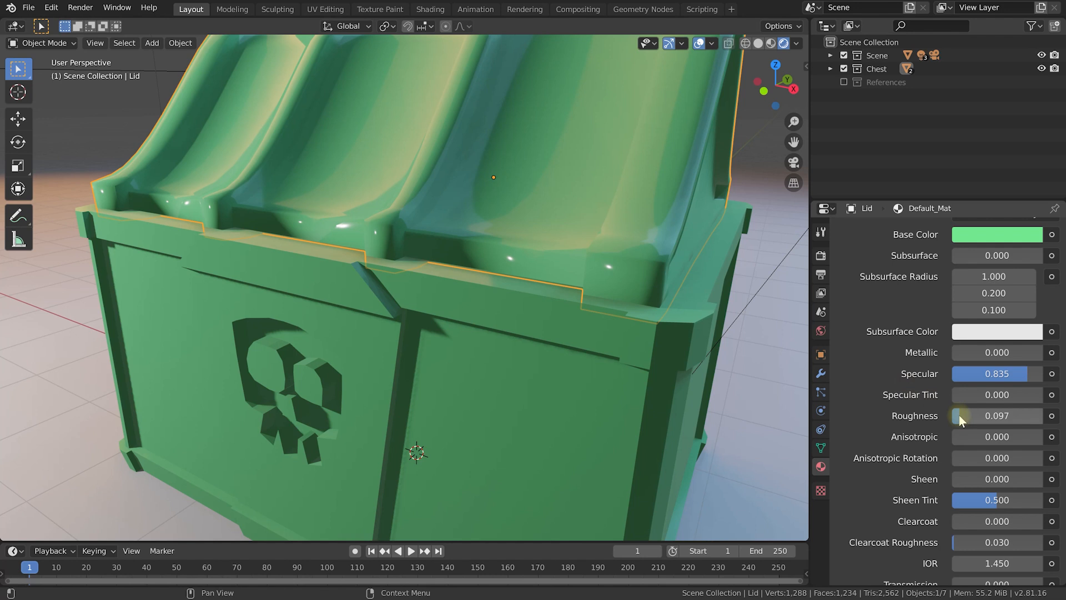
{"action": "left_click_drag", "start_coordinate": [958, 416], "coordinate": [1010, 416]}
{"action": "middle_click_drag", "start_coordinate": [462, 281], "coordinate": [309, 210]}
{"action": "middle_click_drag", "start_coordinate": [609, 231], "coordinate": [700, 333]}
{"action": "left_click_drag", "start_coordinate": [986, 416], "coordinate": [945, 415]}
{"action": "middle_click_drag", "start_coordinate": [566, 301], "coordinate": [661, 322]}
{"action": "left_click", "coordinate": [983, 417]}
{"action": "left_click_drag", "start_coordinate": [983, 417], "coordinate": [968, 417]}
{"action": "middle_click_drag", "start_coordinate": [591, 239], "coordinate": [666, 316]}
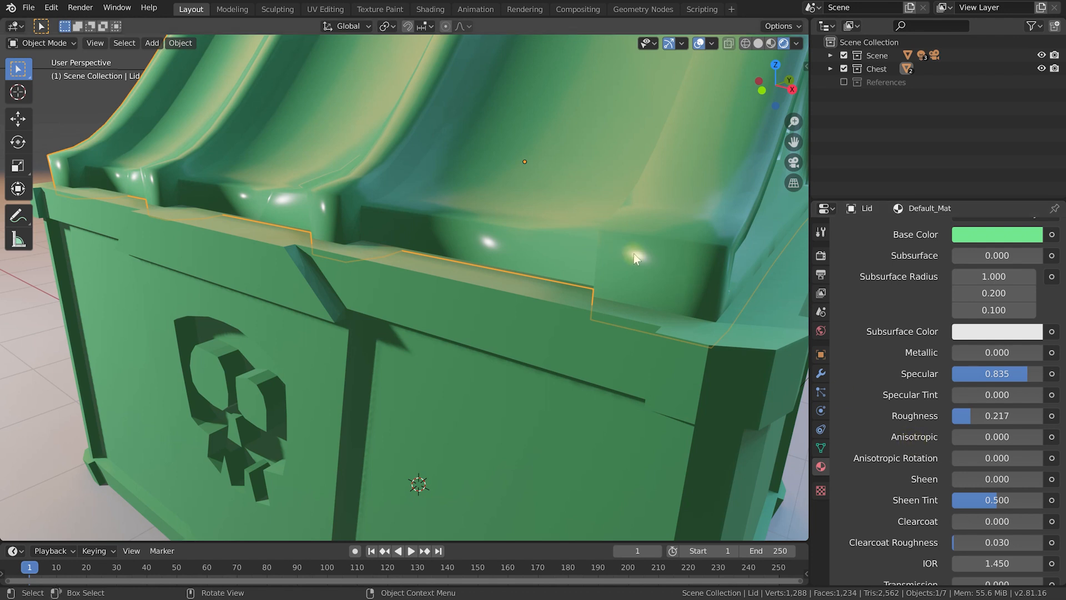
Try an Anisotropic value of 1.000 on Default_Mat while viewing the lid's front corner, then return it to 0.
{"action": "scroll", "coordinate": [658, 259], "scroll_direction": "up", "scroll_amount": 1}
{"action": "middle_click_drag", "start_coordinate": [672, 262], "coordinate": [654, 265]}
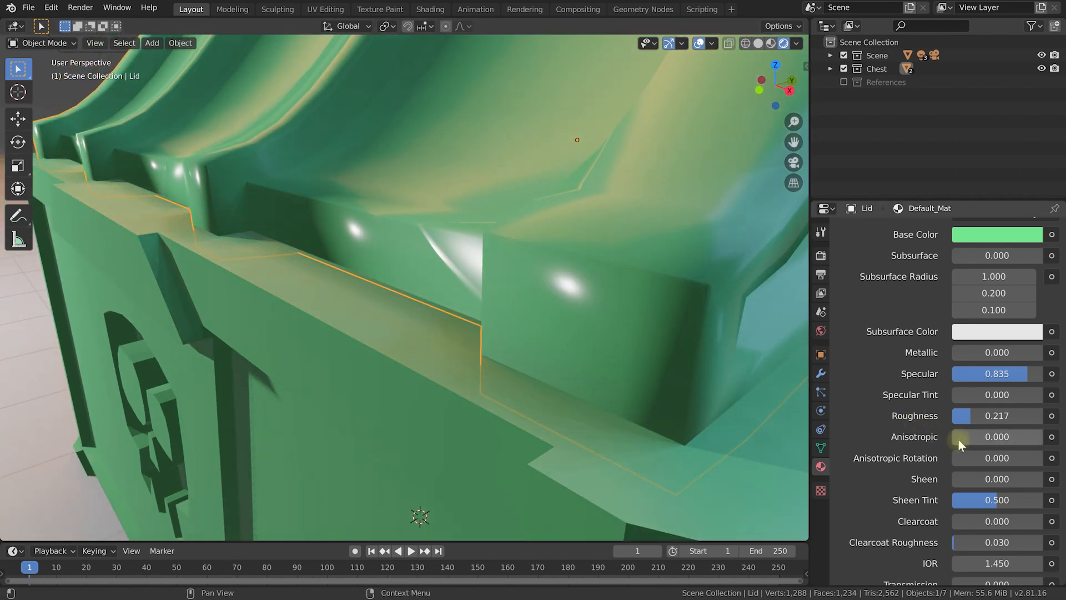
{"action": "left_click_drag", "start_coordinate": [959, 439], "coordinate": [1038, 437]}
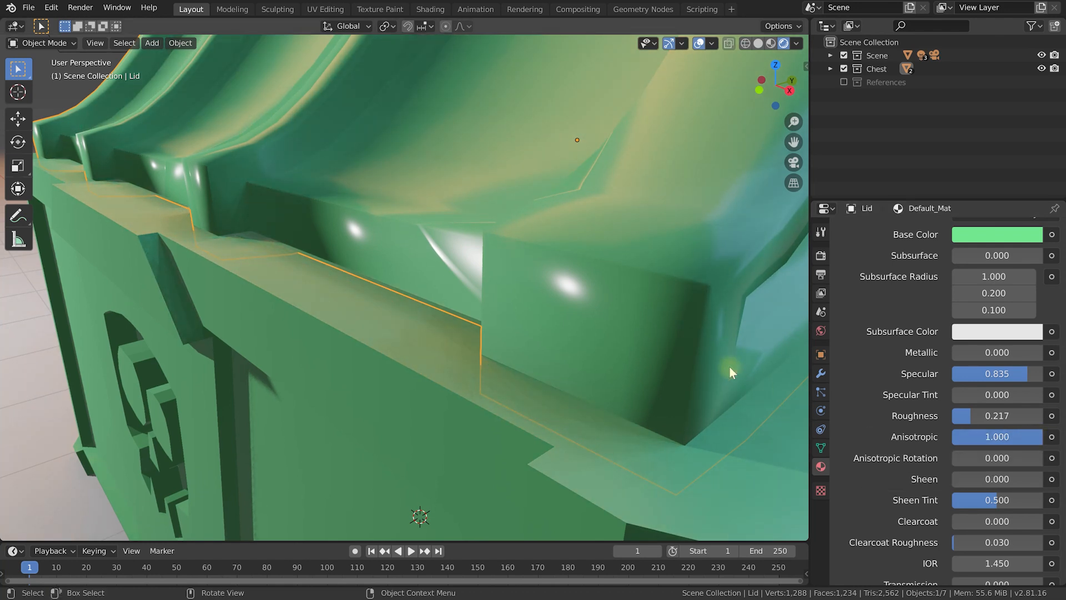
{"action": "left_click_drag", "start_coordinate": [1018, 437], "coordinate": [953, 438]}
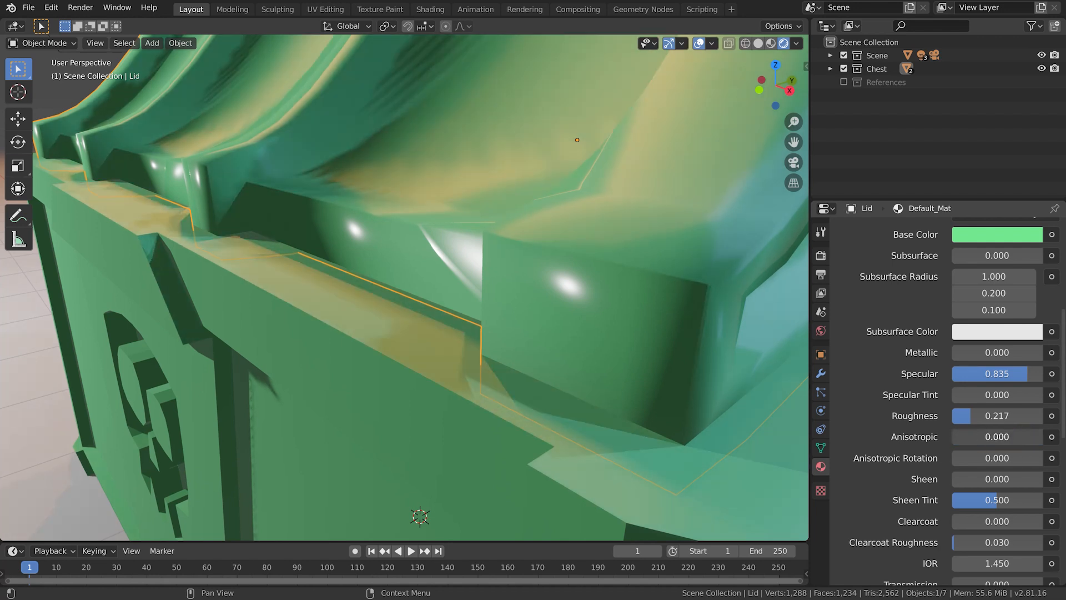
Switch the render engine to Cycles and set its device to GPU Compute.
{"action": "left_click", "coordinate": [821, 255]}
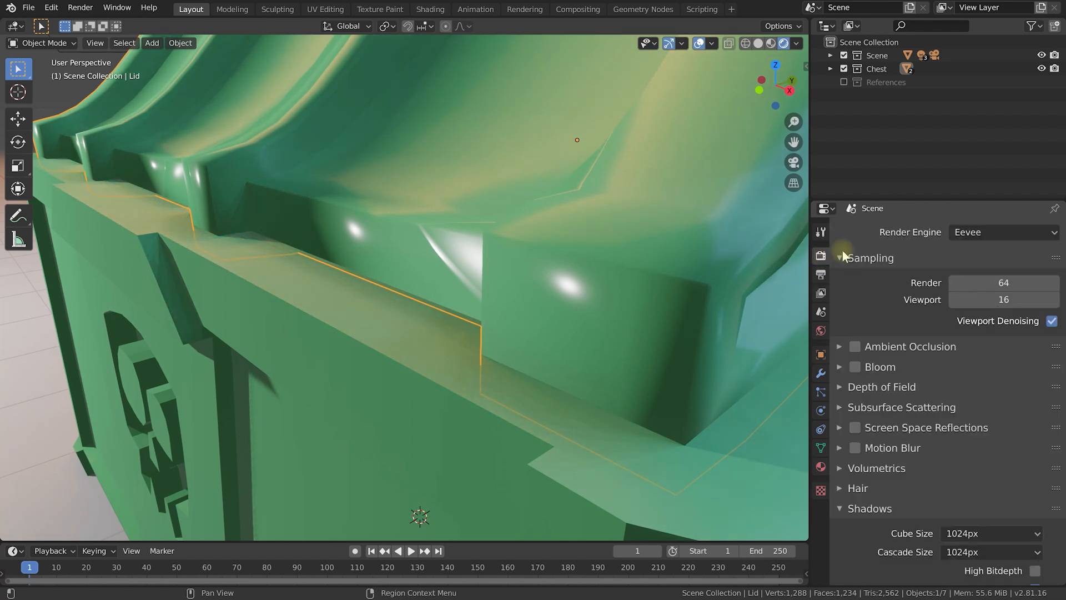
{"action": "left_click", "coordinate": [994, 231]}
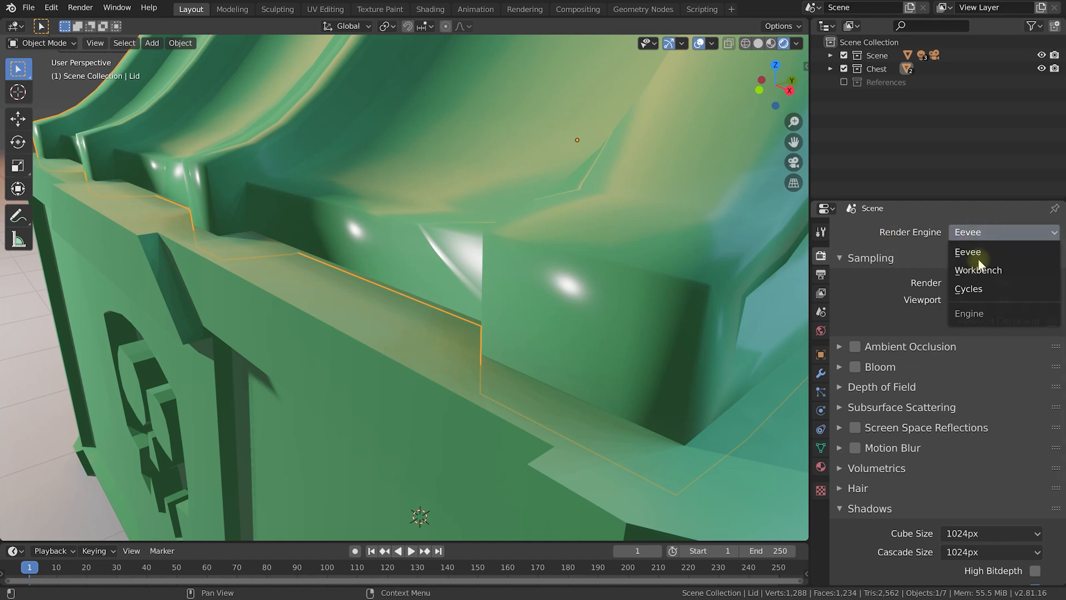
{"action": "left_click", "coordinate": [974, 288]}
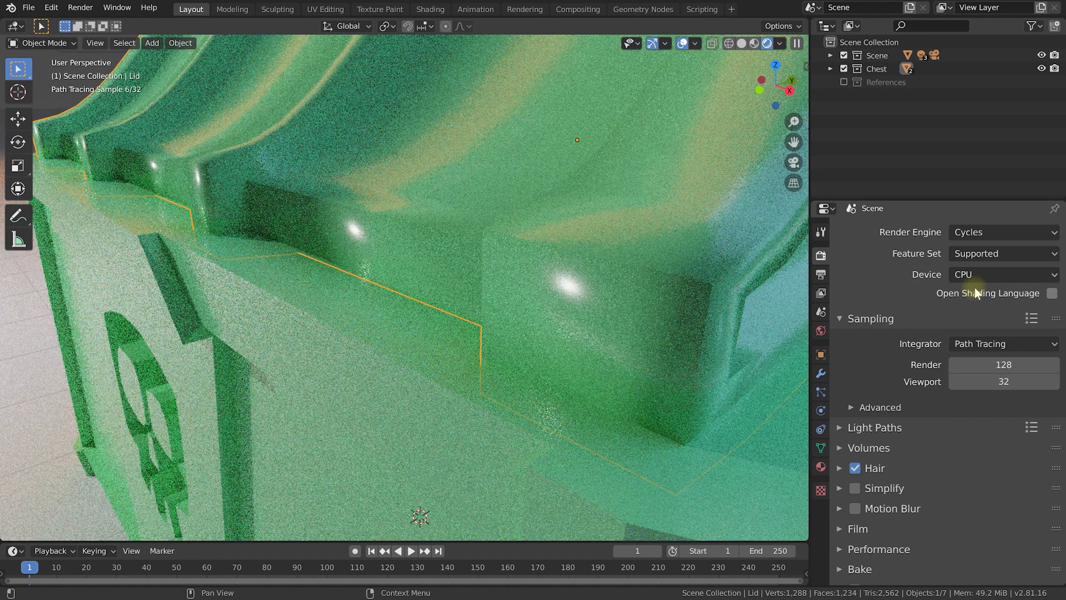
{"action": "left_click", "coordinate": [986, 274]}
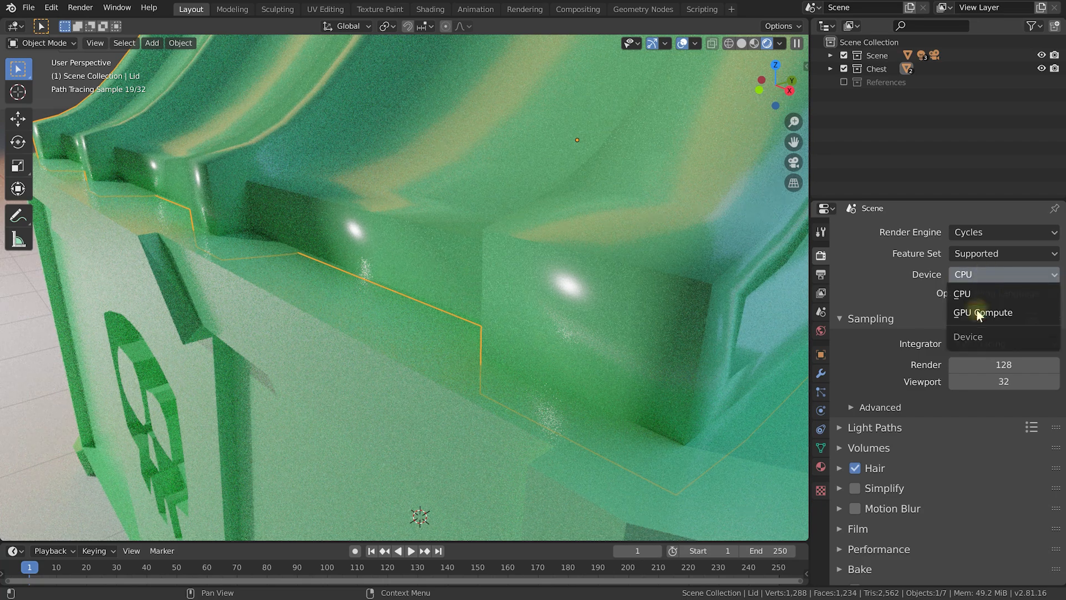
{"action": "left_click", "coordinate": [979, 310]}
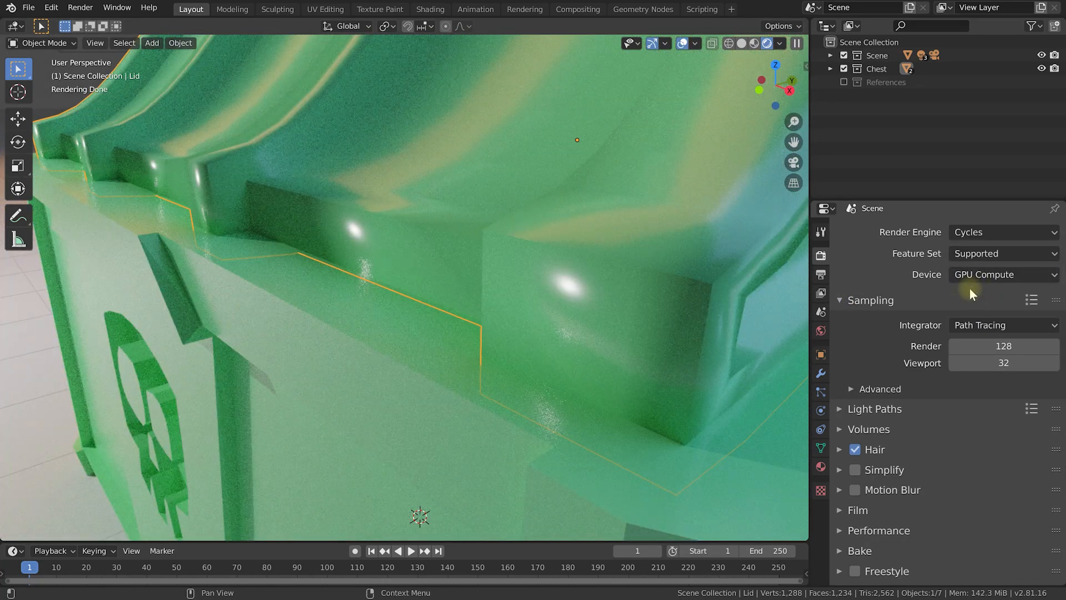
Raise Anisotropic on Default_Mat gradually to 1.000, comparing how the lid's highlights stretch in Cycles.
{"action": "left_click", "coordinate": [821, 467]}
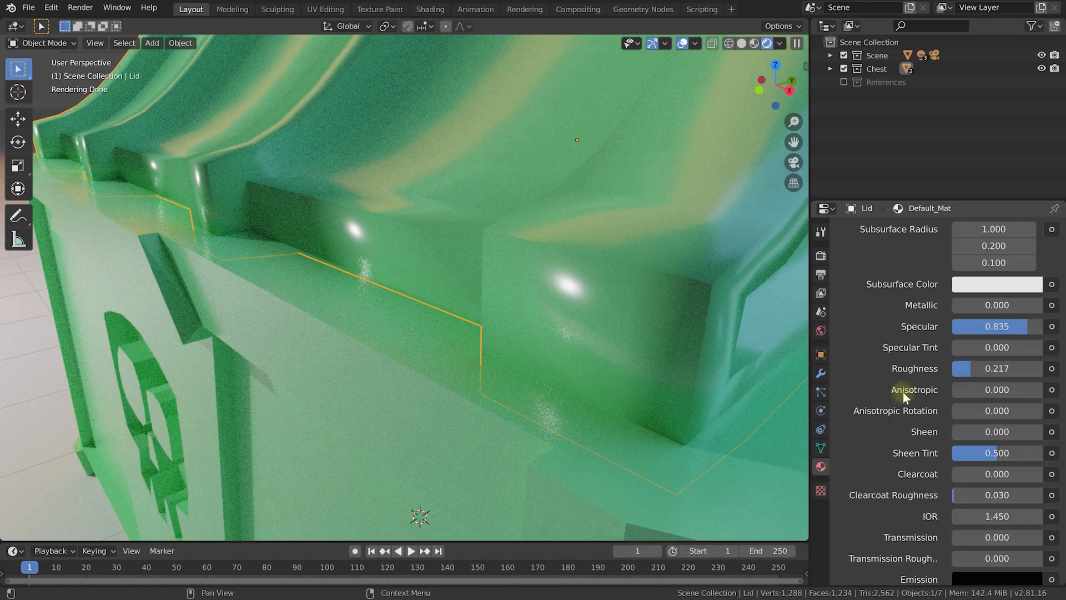
{"action": "left_click_drag", "start_coordinate": [969, 390], "coordinate": [1002, 390]}
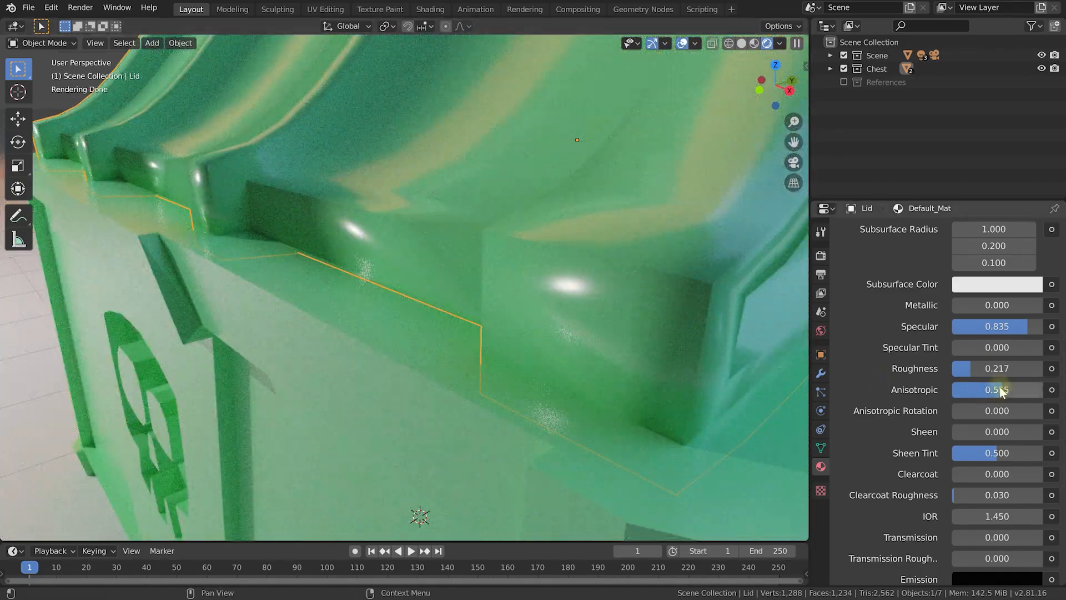
{"action": "left_click_drag", "start_coordinate": [1043, 390], "coordinate": [1064, 390]}
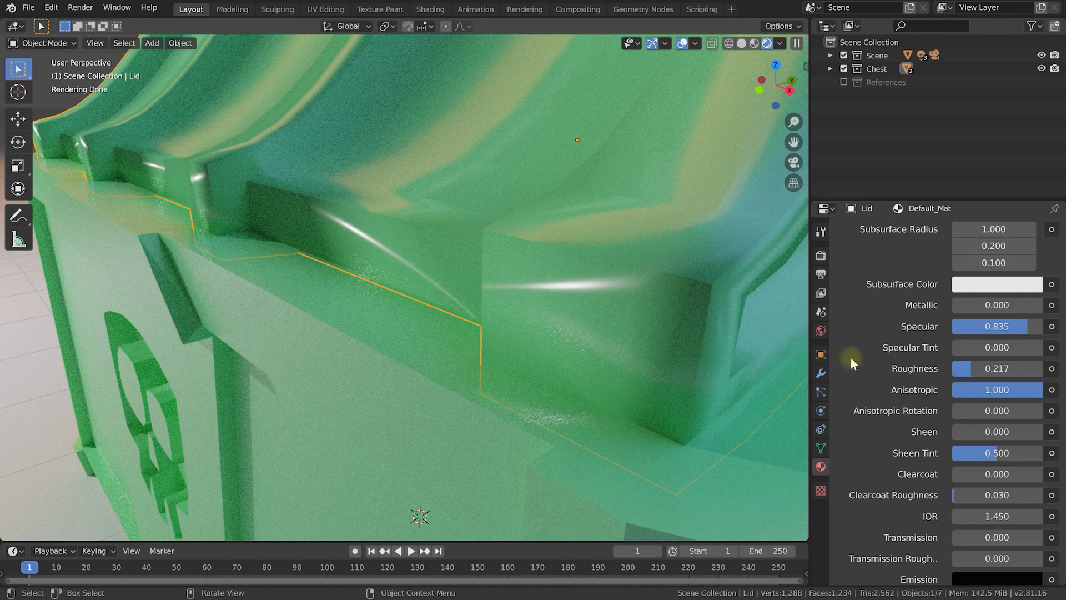
Try an Anisotropic Rotation of 0.596 on Default_Mat, then return both Anisotropic Rotation and Anisotropic to 0.
{"action": "left_click_drag", "start_coordinate": [954, 411], "coordinate": [998, 411]}
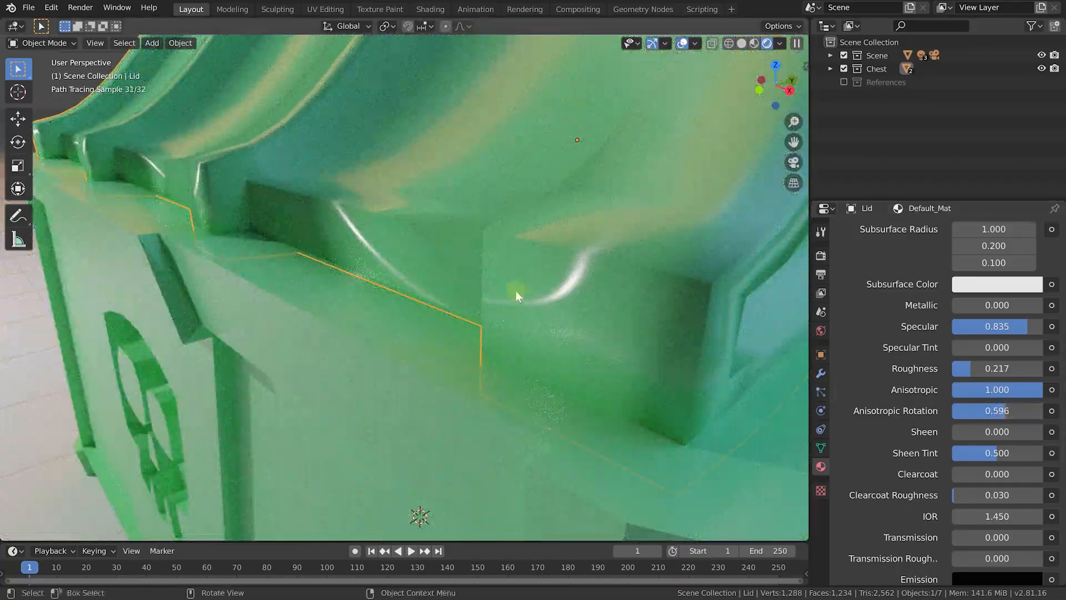
{"action": "mouse_move", "coordinate": [1001, 411]}
{"action": "left_mouse_down"}
{"action": "mouse_move", "coordinate": [1014, 411]}
{"action": "mouse_move", "coordinate": [954, 409]}
{"action": "left_mouse_up"}
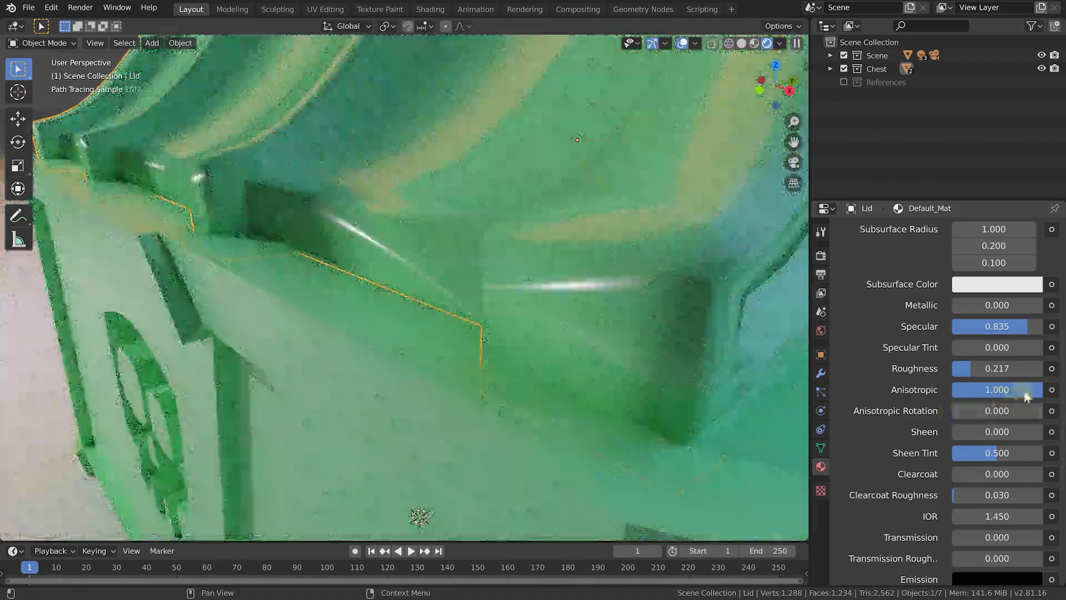
{"action": "left_click_drag", "start_coordinate": [1023, 389], "coordinate": [961, 389]}
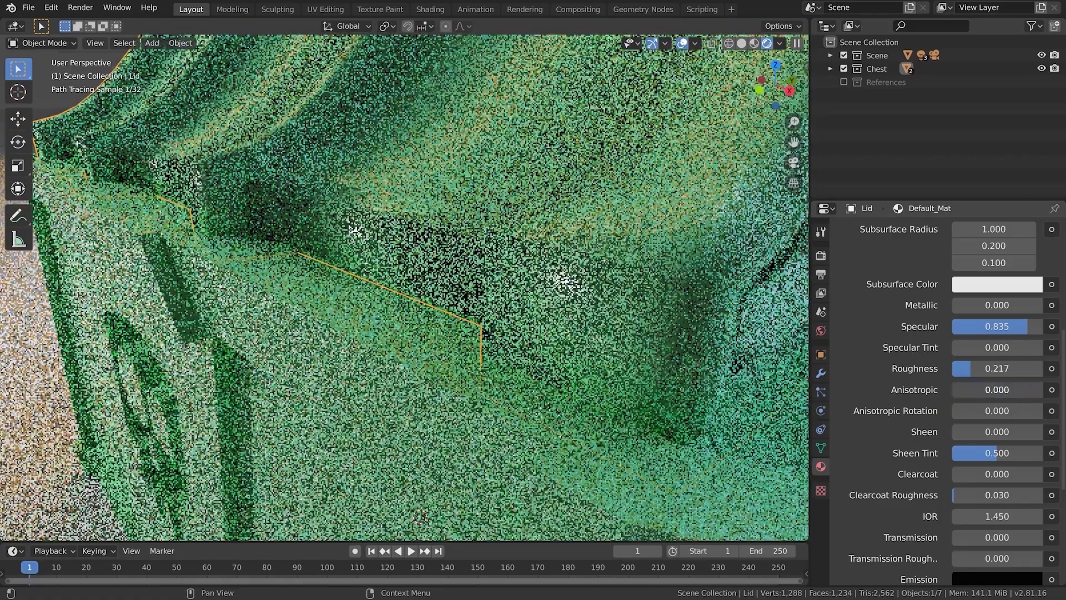
Switch the render engine back to Eevee.
{"action": "left_click", "coordinate": [821, 255]}
{"action": "left_click", "coordinate": [981, 232]}
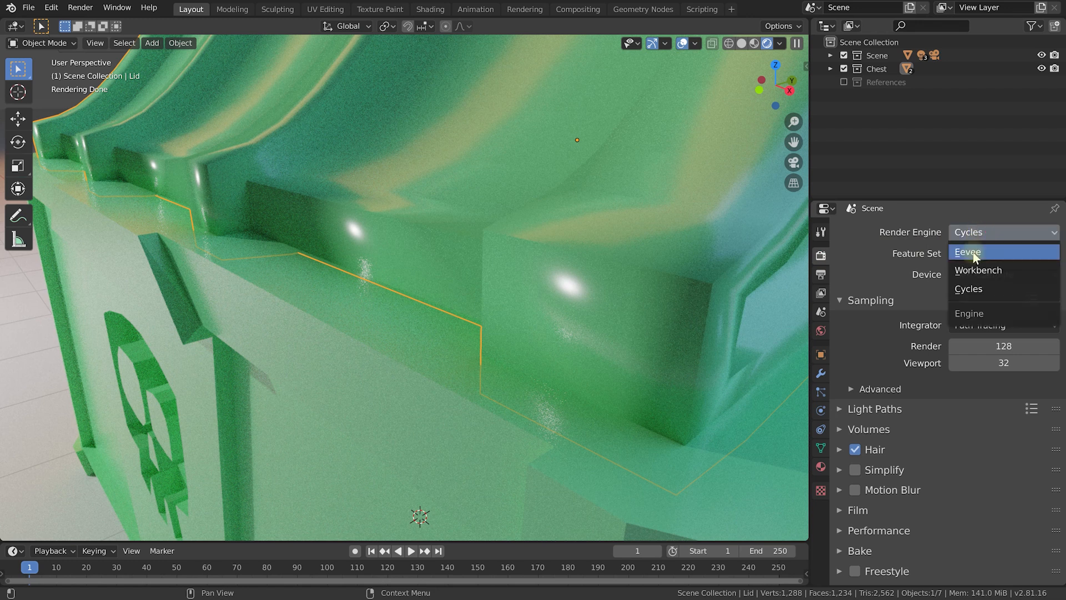
{"action": "left_click", "coordinate": [973, 253]}
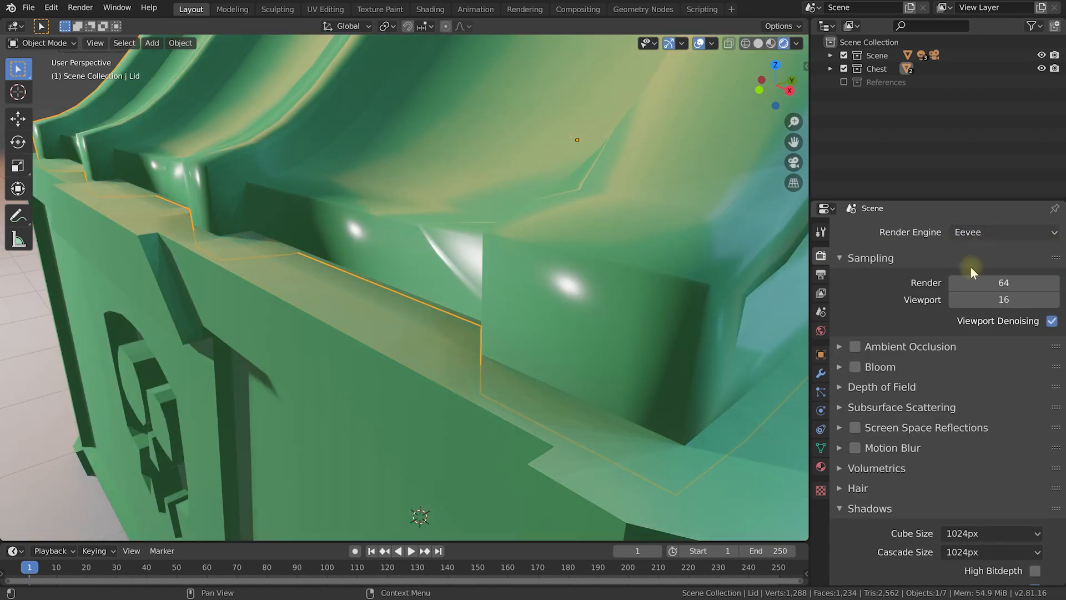
Darken the Base Color of Default_Mat to a very dark green and view the lid's front corner.
{"action": "left_click", "coordinate": [821, 467]}
{"action": "scroll", "coordinate": [900, 439], "scroll_direction": "down", "scroll_amount": 5}
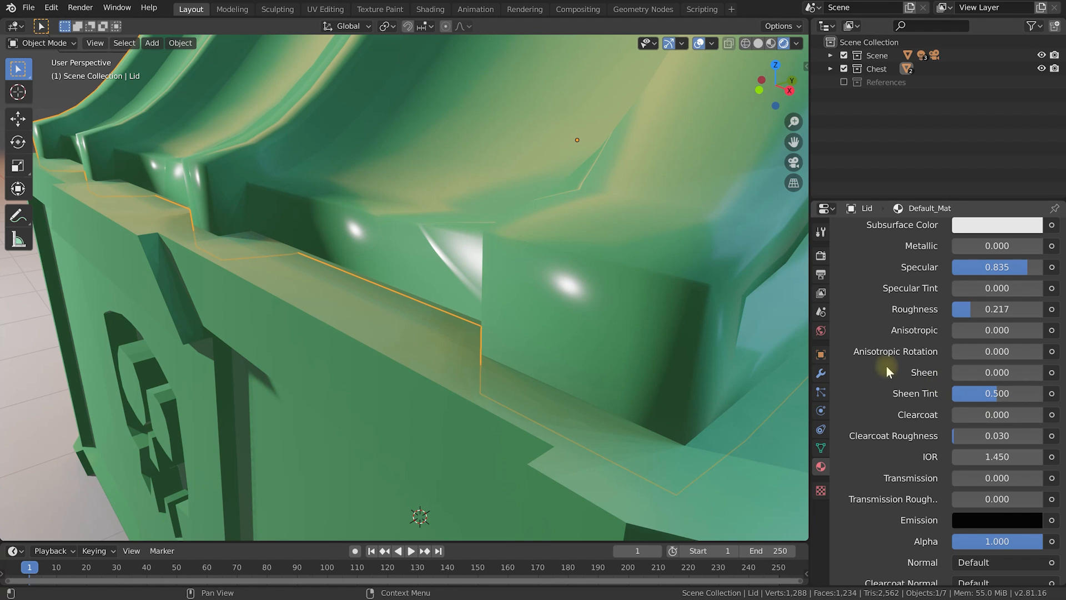
{"action": "scroll", "coordinate": [624, 256], "scroll_direction": "up", "scroll_amount": 2}
{"action": "middle_click_drag", "start_coordinate": [631, 260], "coordinate": [574, 200]}
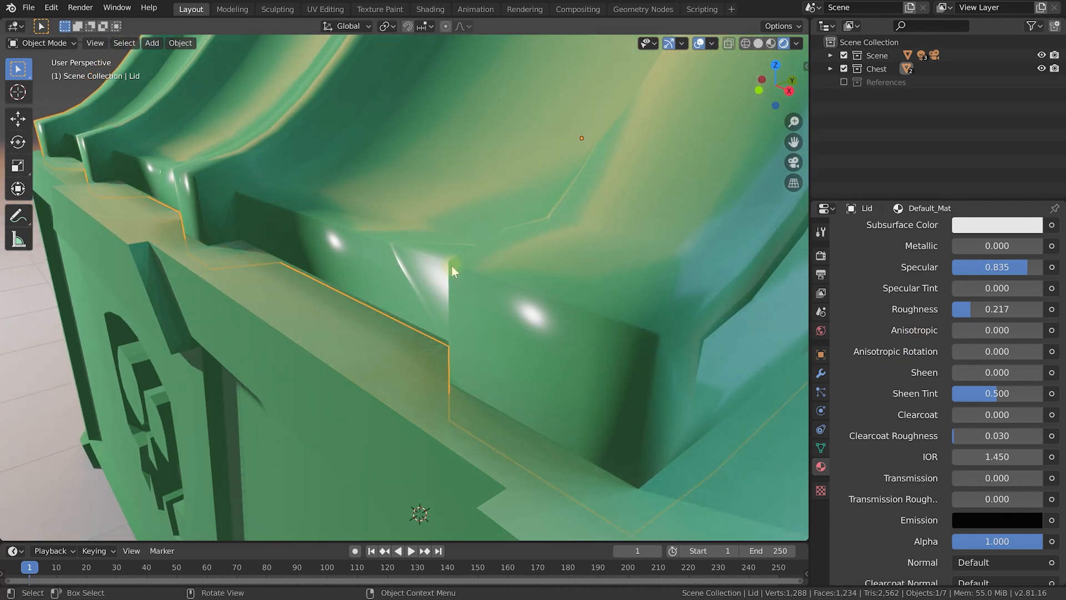
{"action": "mouse_move", "coordinate": [959, 370]}
{"action": "left_mouse_down"}
{"action": "mouse_move", "coordinate": [1039, 369]}
{"action": "mouse_move", "coordinate": [953, 370]}
{"action": "left_mouse_up"}
{"action": "middle_click_drag", "start_coordinate": [864, 292], "coordinate": [874, 405]}
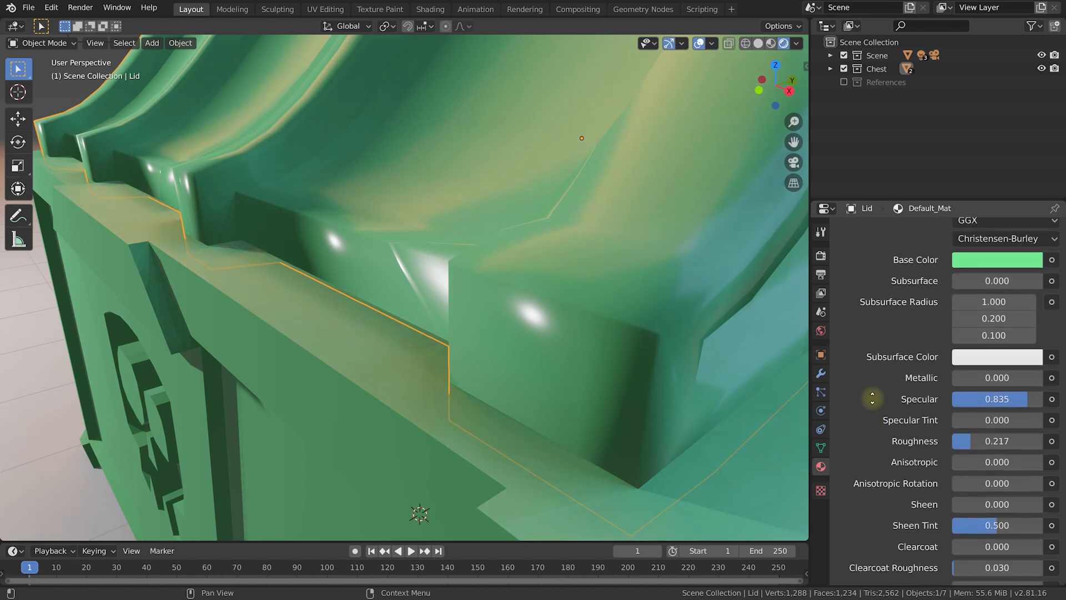
{"action": "left_click", "coordinate": [981, 260]}
{"action": "left_click_drag", "start_coordinate": [1029, 70], "coordinate": [1034, 109]}
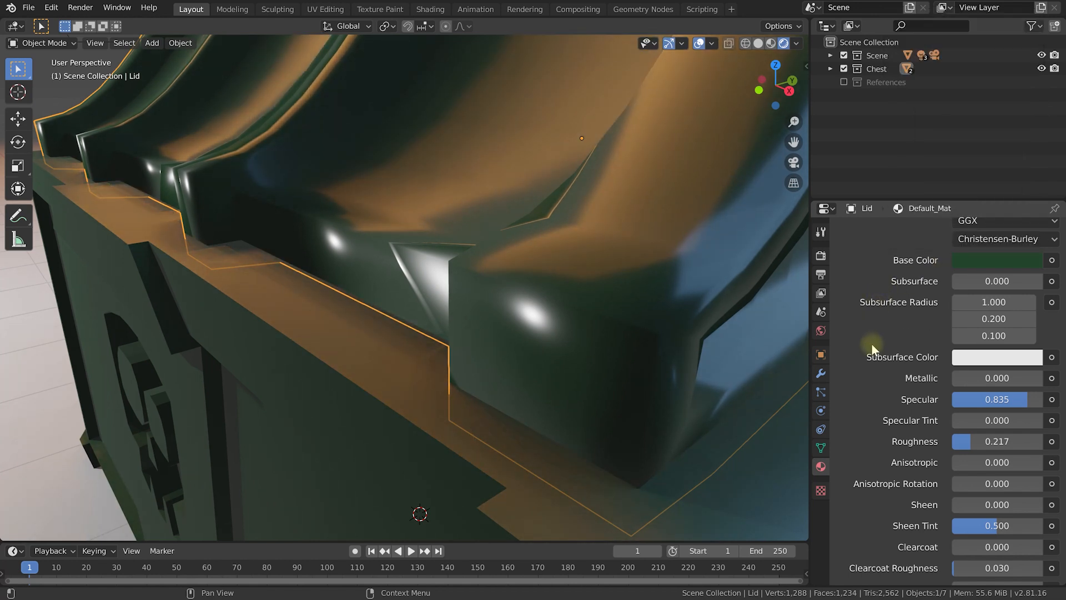
{"action": "mouse_move", "coordinate": [611, 308]}
{"action": "middle_mouse_down"}
{"action": "mouse_move", "coordinate": [618, 323]}
{"action": "mouse_move", "coordinate": [611, 312]}
{"action": "middle_mouse_up"}
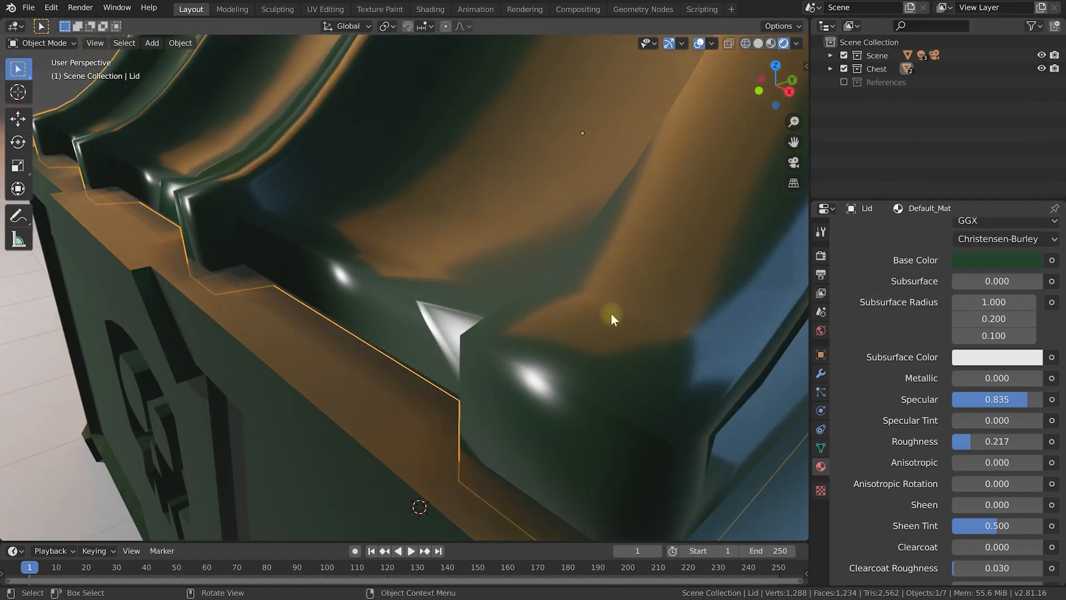
Try a Sheen of 1.000 on Default_Mat and compare Sheen Tint values of 0 and 1.000.
{"action": "left_click_drag", "start_coordinate": [959, 504], "coordinate": [1049, 508]}
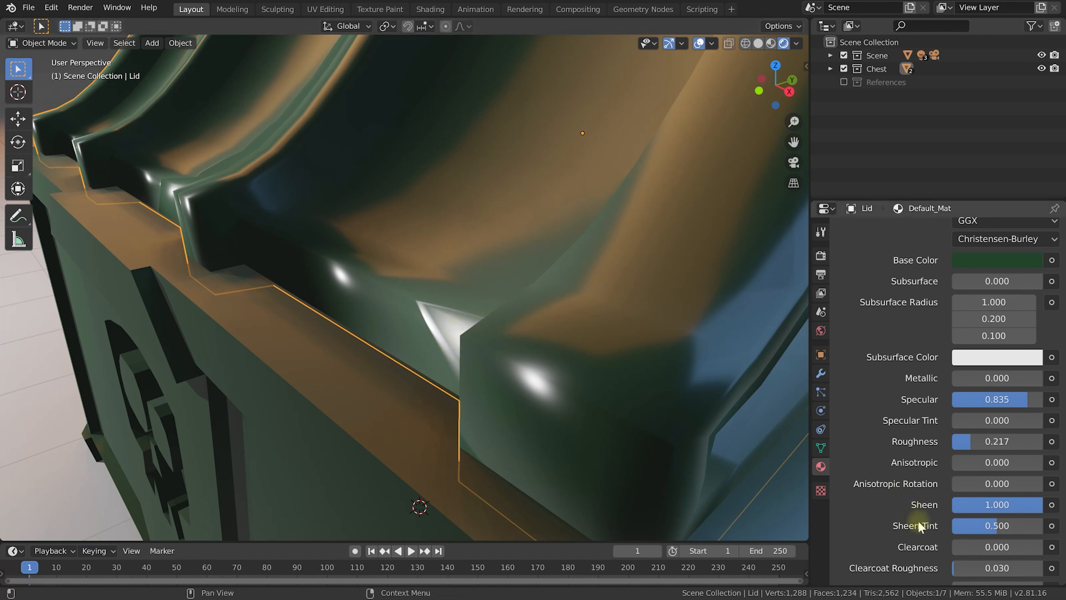
{"action": "scroll", "coordinate": [918, 522], "scroll_direction": "down", "scroll_amount": 3}
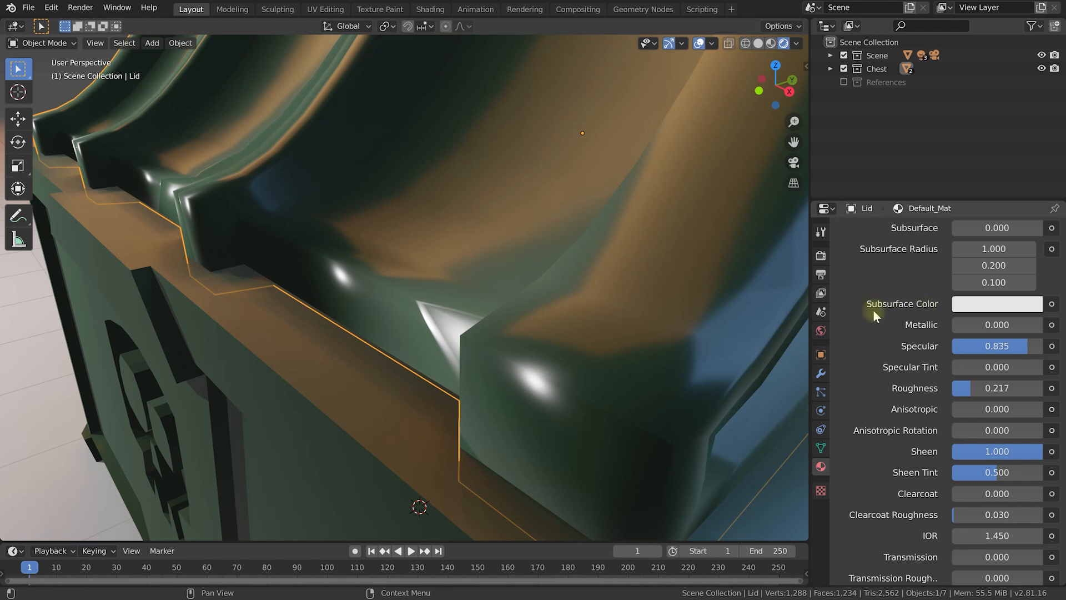
{"action": "left_click_drag", "start_coordinate": [985, 471], "coordinate": [950, 472]}
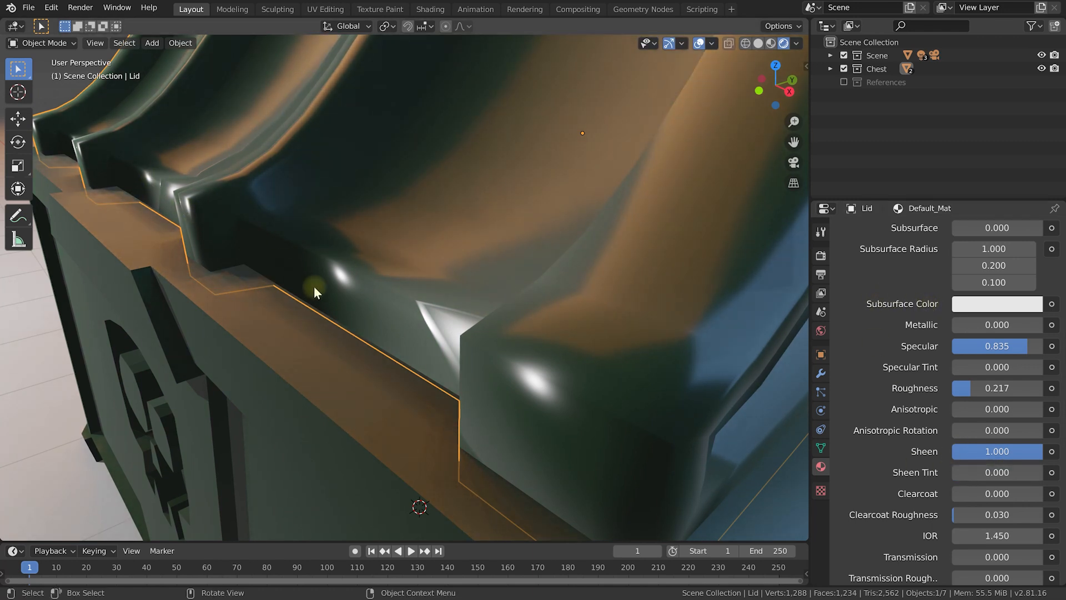
{"action": "left_click_drag", "start_coordinate": [958, 473], "coordinate": [1042, 473]}
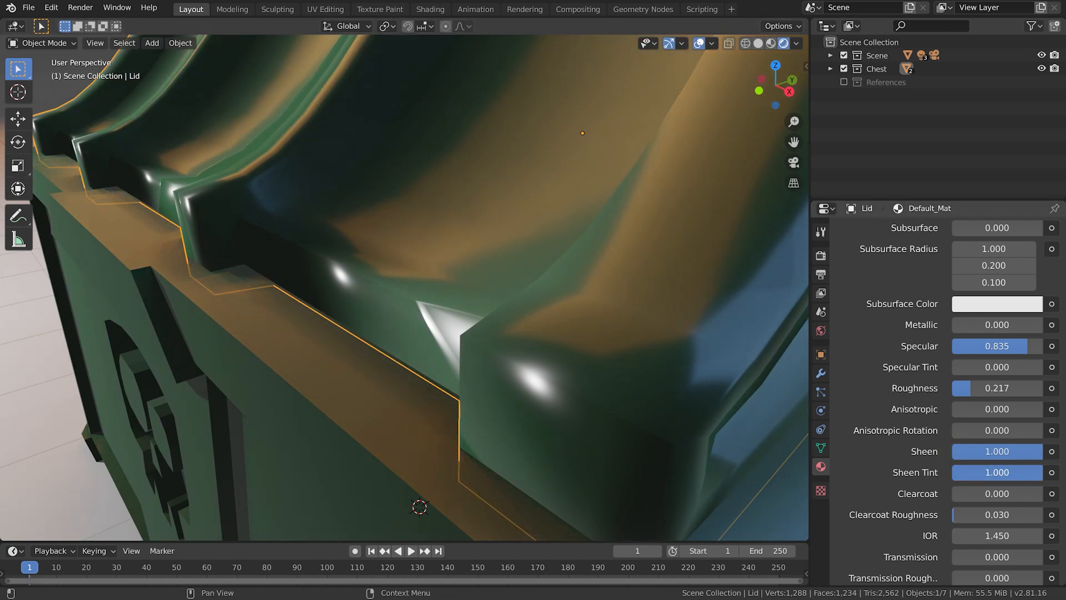
Reset both Sheen and Sheen Tint on Default_Mat to 0.
{"action": "scroll", "coordinate": [894, 299], "scroll_direction": "up", "scroll_amount": 2}
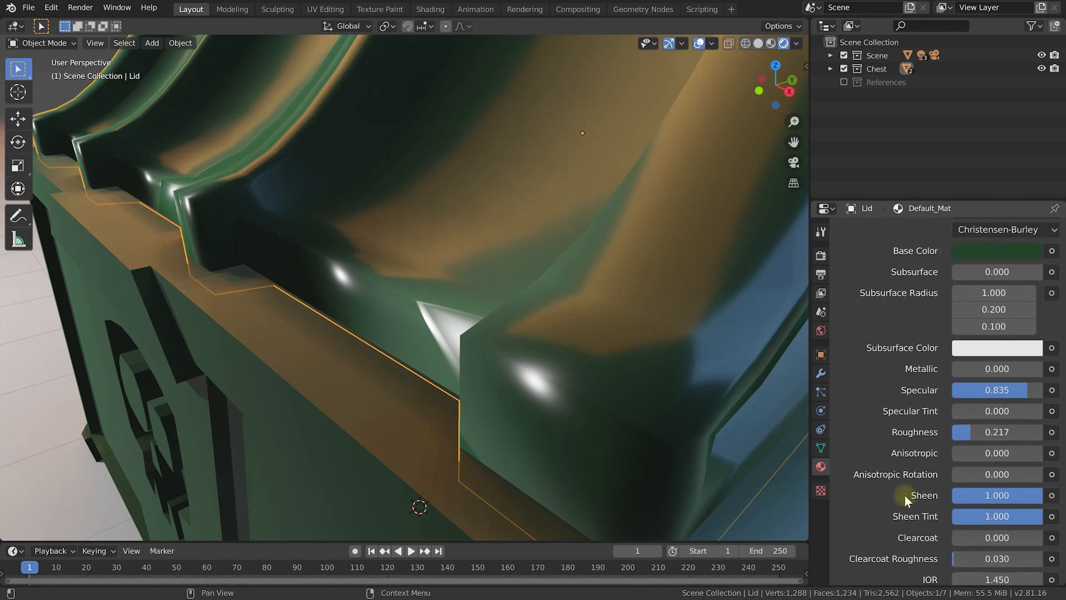
{"action": "key", "text": "BackSpace"}
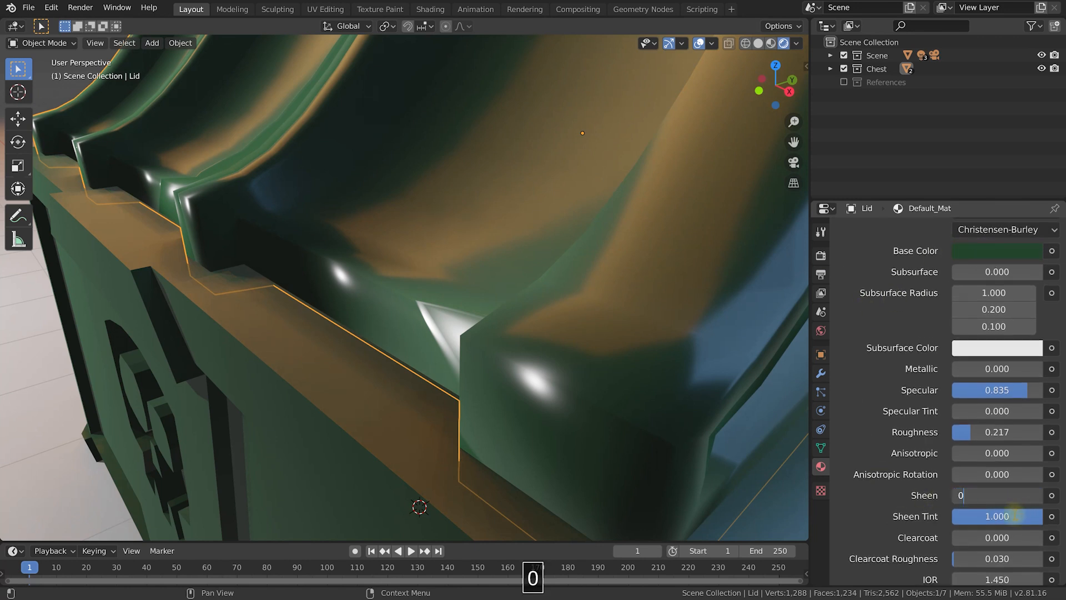
{"action": "left_click", "coordinate": [991, 518]}
{"action": "type", "text": "0"}
{"action": "key", "text": "Return"}
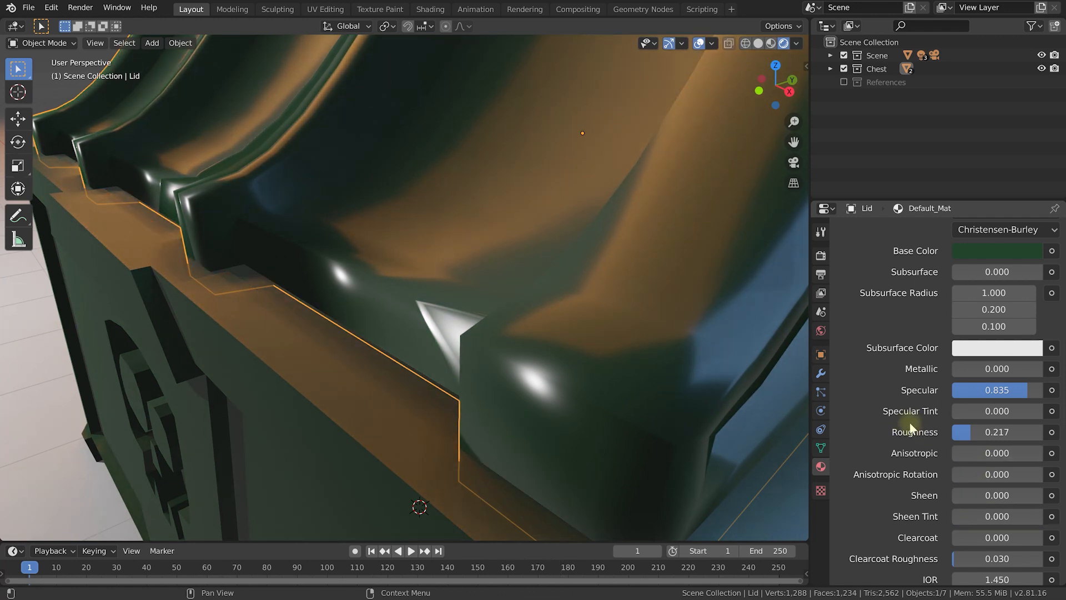
Brighten the Base Color of Default_Mat back to a medium green with an HSV value of 0.749.
{"action": "left_click", "coordinate": [992, 252]}
{"action": "left_click_drag", "start_coordinate": [1030, 361], "coordinate": [1030, 299]}
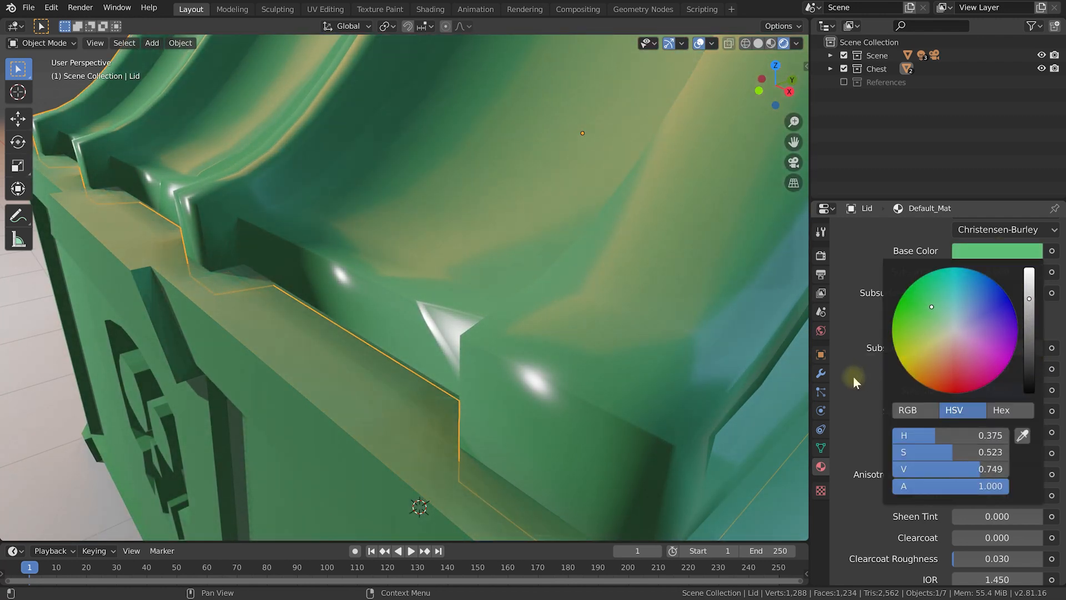
{"action": "middle_click_drag", "start_coordinate": [556, 318], "coordinate": [640, 286]}
{"action": "scroll", "coordinate": [637, 286], "scroll_direction": "up", "scroll_amount": 3}
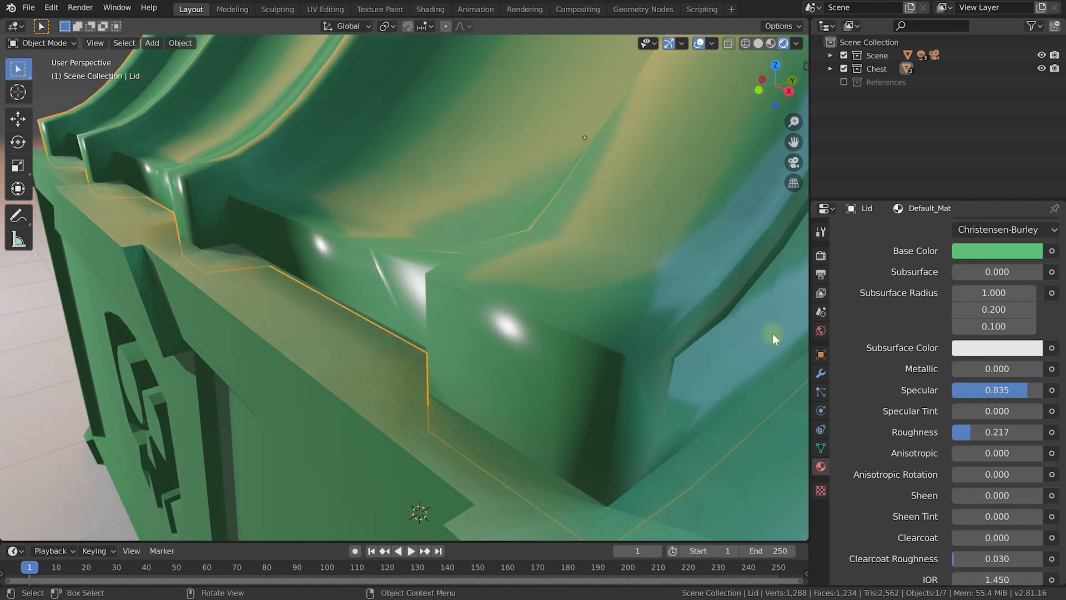
Set Clearcoat to 0.899 and Clearcoat Roughness to 0 on Default_Mat, inspecting the highlight on the lid's corner up close.
{"action": "scroll", "coordinate": [889, 339], "scroll_direction": "down", "scroll_amount": 3}
{"action": "scroll", "coordinate": [897, 342], "scroll_direction": "down", "scroll_amount": 6}
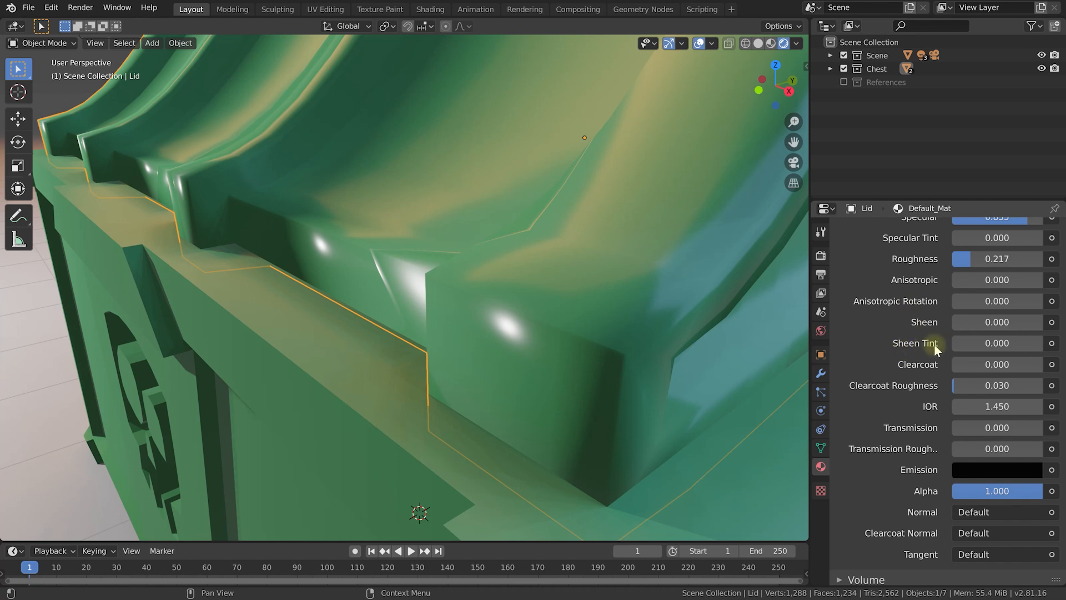
{"action": "mouse_move", "coordinate": [585, 334]}
{"action": "middle_mouse_down"}
{"action": "mouse_move", "coordinate": [551, 321]}
{"action": "mouse_move", "coordinate": [584, 299]}
{"action": "mouse_move", "coordinate": [585, 325]}
{"action": "middle_mouse_up"}
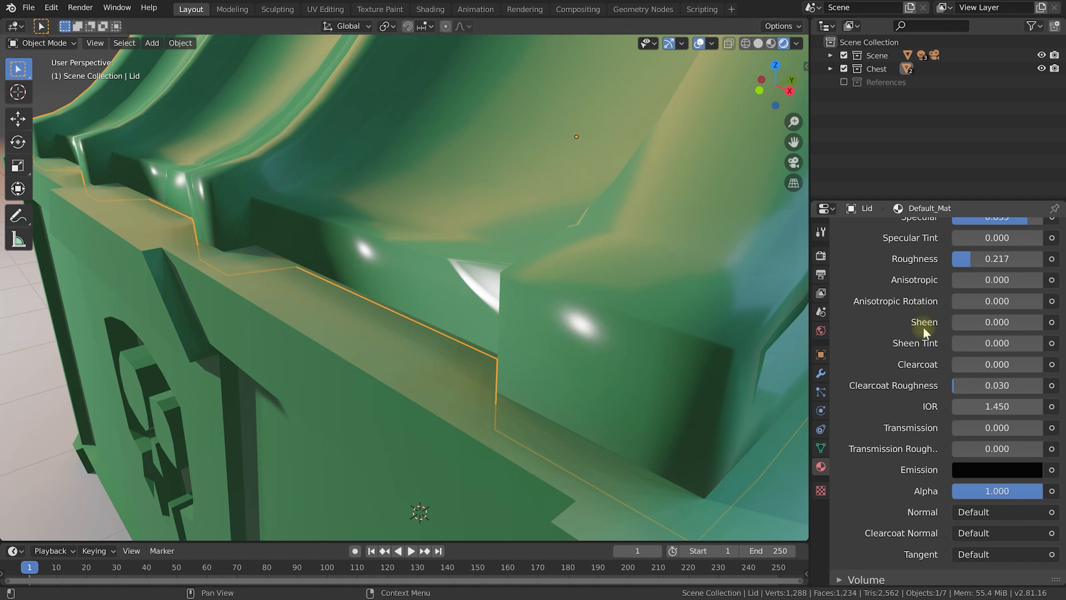
{"action": "left_click_drag", "start_coordinate": [978, 364], "coordinate": [1033, 364]}
{"action": "middle_click_drag", "start_coordinate": [654, 329], "coordinate": [498, 310], "text": "shift"}
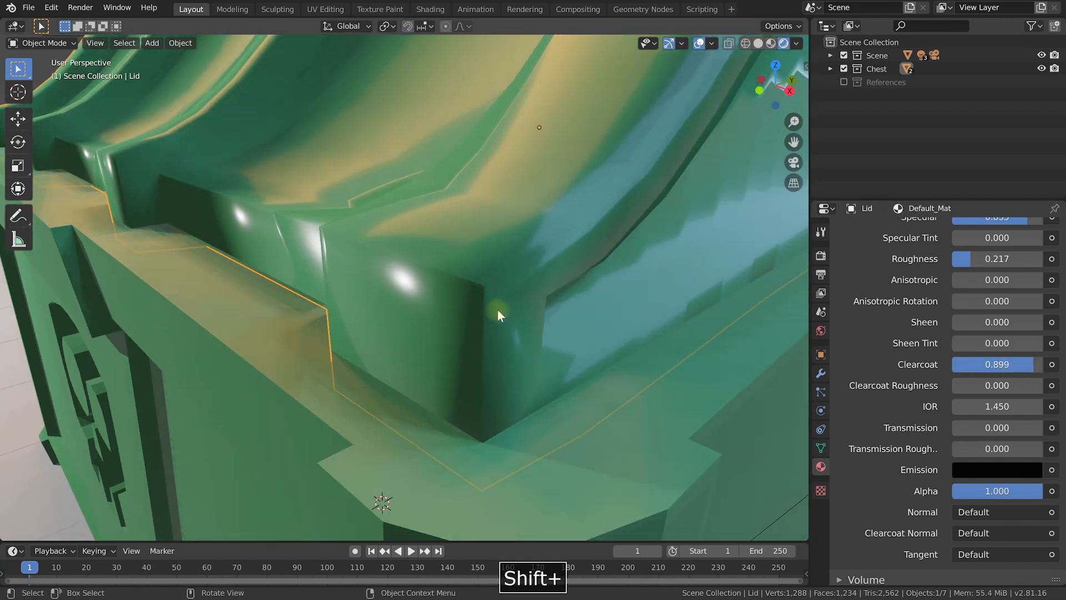
{"action": "scroll", "coordinate": [485, 308], "scroll_direction": "up", "scroll_amount": 4}
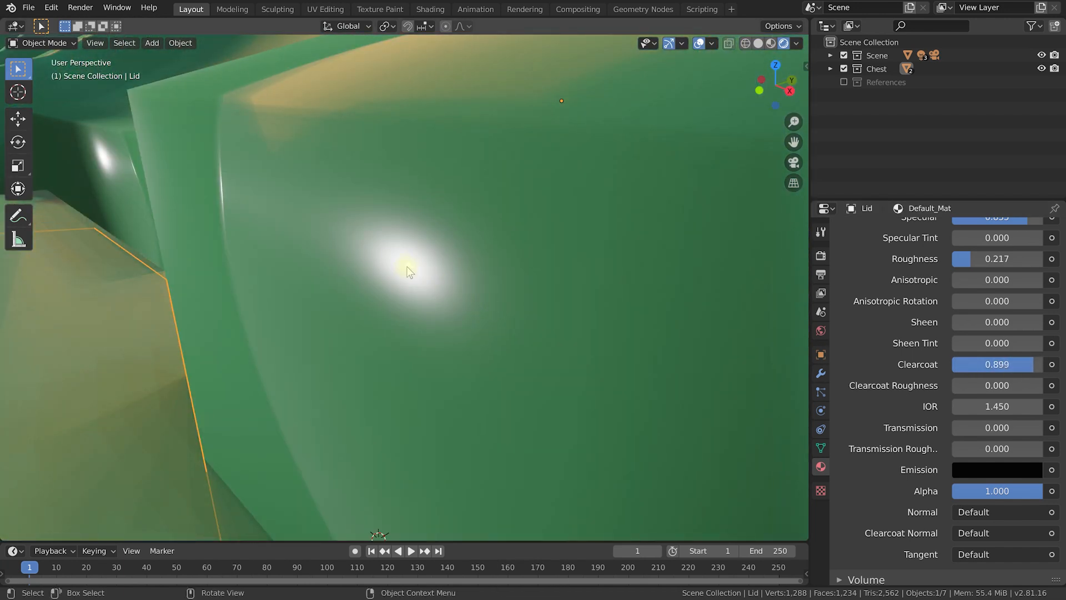
{"action": "middle_click_drag", "start_coordinate": [411, 268], "coordinate": [515, 396]}
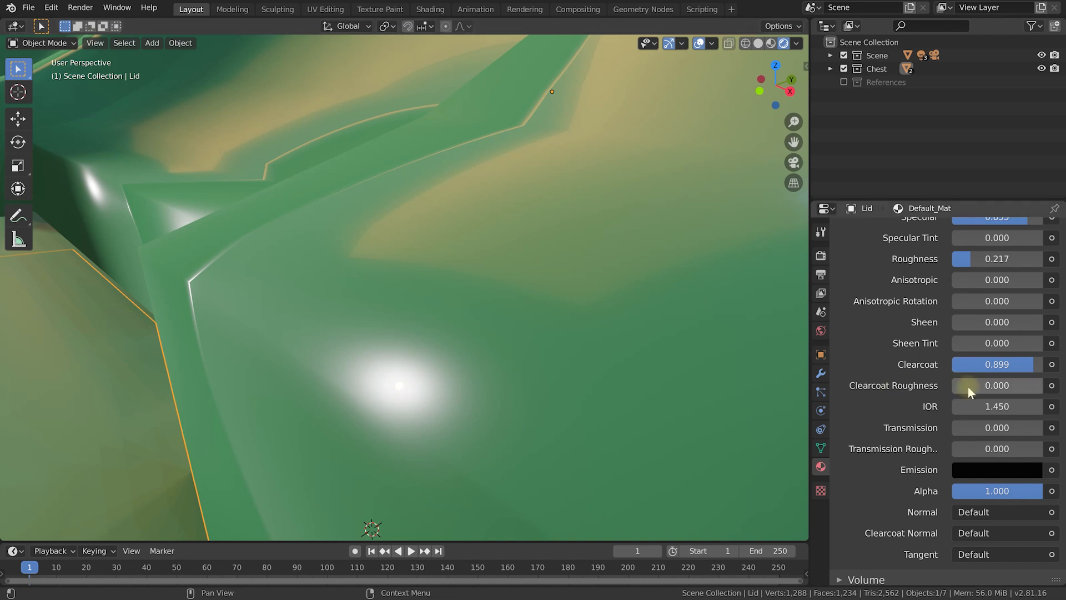
Try Clearcoat Roughness values of 0.069 and 0.427 on Default_Mat, and reset Clearcoat and Clearcoat Roughness to 0.
{"action": "mouse_move", "coordinate": [968, 387]}
{"action": "left_mouse_down"}
{"action": "mouse_move", "coordinate": [981, 387]}
{"action": "mouse_move", "coordinate": [972, 387]}
{"action": "left_mouse_up"}
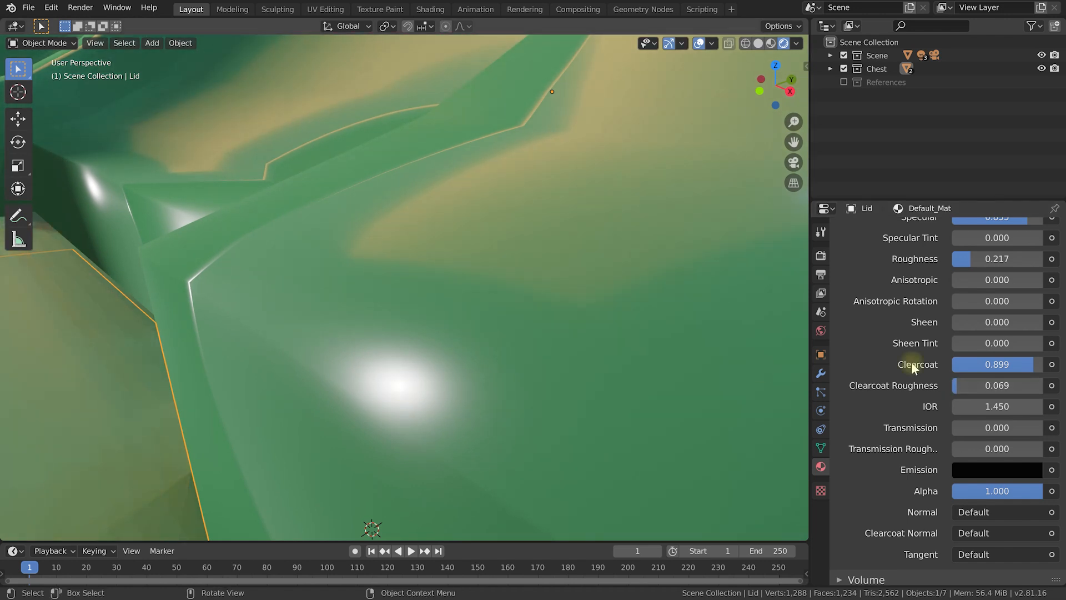
{"action": "mouse_move", "coordinate": [962, 385]}
{"action": "left_mouse_down"}
{"action": "mouse_move", "coordinate": [1017, 386]}
{"action": "mouse_move", "coordinate": [970, 385]}
{"action": "mouse_move", "coordinate": [991, 385]}
{"action": "left_mouse_up"}
{"action": "scroll", "coordinate": [530, 285], "scroll_direction": "down", "scroll_amount": 4}
{"action": "middle_click_drag", "start_coordinate": [531, 286], "coordinate": [544, 298]}
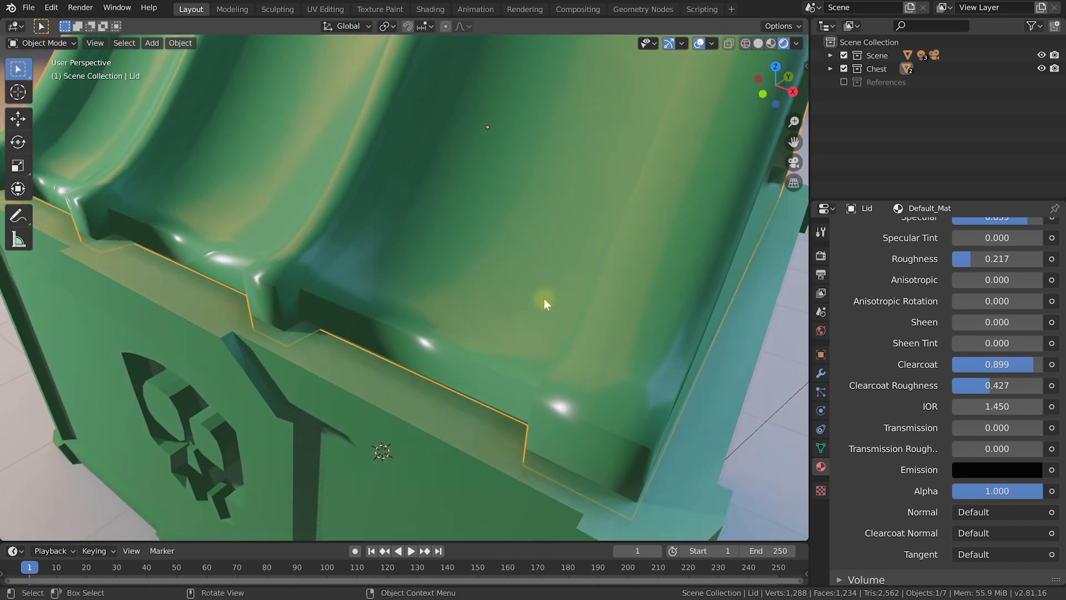
{"action": "mouse_move", "coordinate": [1028, 365]}
{"action": "left_mouse_down"}
{"action": "mouse_move", "coordinate": [944, 366]}
{"action": "mouse_move", "coordinate": [989, 387]}
{"action": "mouse_move", "coordinate": [935, 386]}
{"action": "left_mouse_up"}
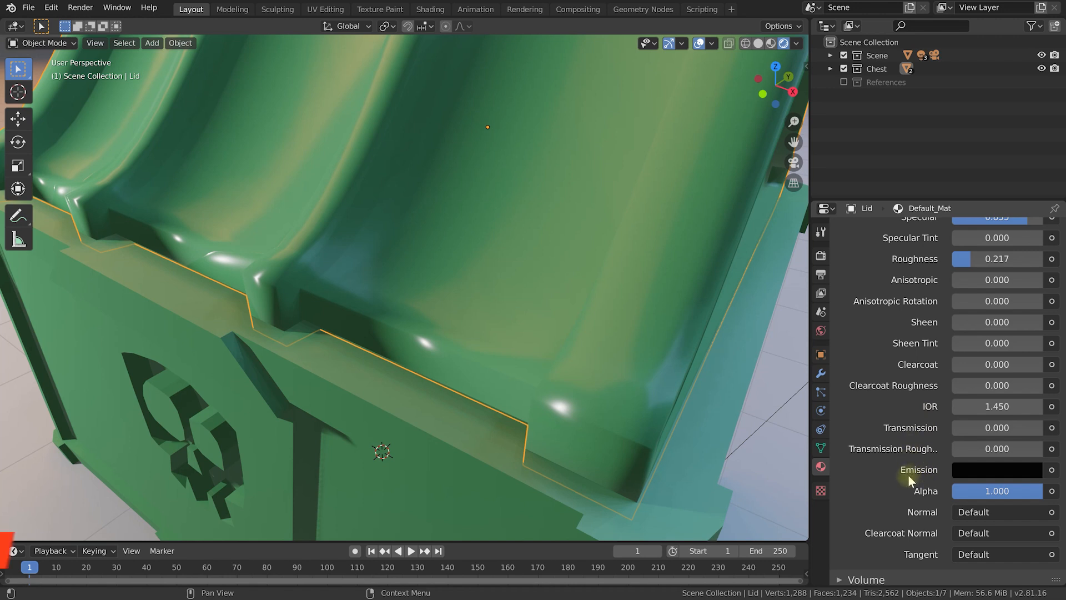
Inspect the whole chest and the HSV values of the Base Color of Default_Mat.
{"action": "scroll", "coordinate": [914, 492], "scroll_direction": "up", "scroll_amount": 6}
{"action": "scroll", "coordinate": [915, 489], "scroll_direction": "up", "scroll_amount": 3}
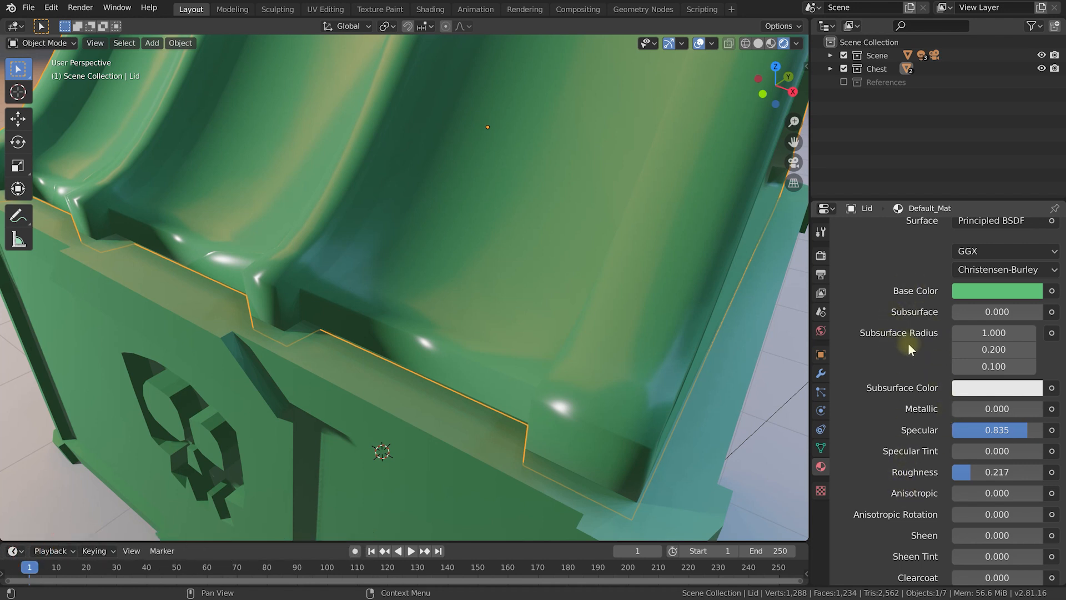
{"action": "scroll", "coordinate": [405, 207], "scroll_direction": "down", "scroll_amount": 3}
{"action": "mouse_move", "coordinate": [415, 201]}
{"action": "middle_mouse_down", "text": "shift"}
{"action": "mouse_move", "coordinate": [483, 246]}
{"action": "mouse_move", "coordinate": [435, 301]}
{"action": "mouse_move", "coordinate": [448, 309]}
{"action": "mouse_move", "coordinate": [455, 296]}
{"action": "mouse_move", "coordinate": [510, 279]}
{"action": "mouse_move", "coordinate": [548, 321]}
{"action": "middle_mouse_up", "text": "shift"}
{"action": "scroll", "coordinate": [451, 308], "scroll_direction": "down", "scroll_amount": 3}
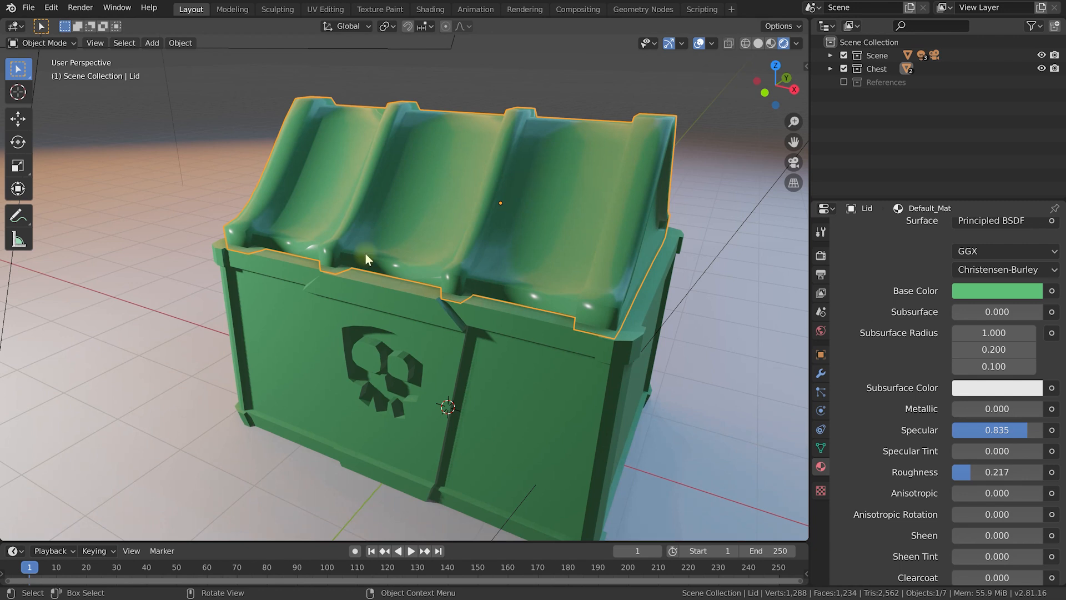
{"action": "left_click", "coordinate": [1008, 291]}
{"action": "left_click_drag", "start_coordinate": [934, 91], "coordinate": [930, 87]}
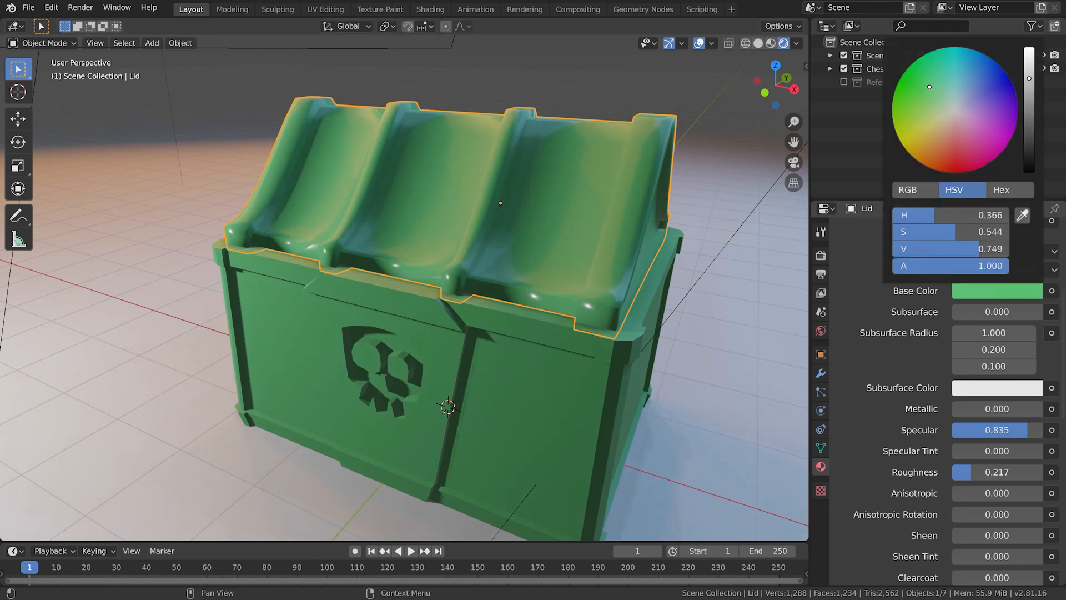
{"action": "left_click", "coordinate": [848, 259]}
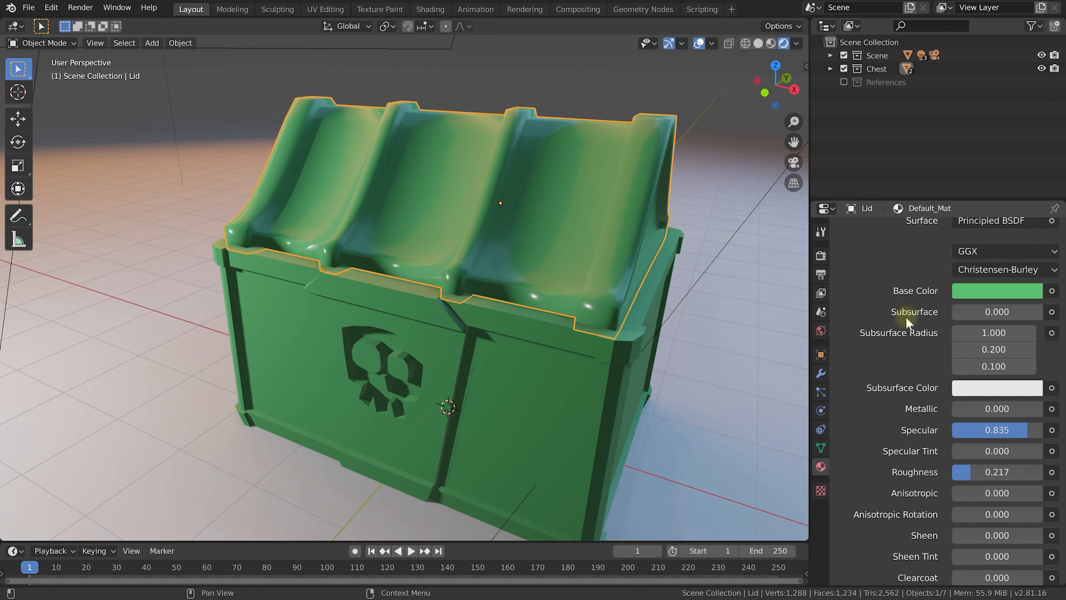
Try Subsurface values of 0.239 and 0.757 on Default_Mat, comparing the shading across the chest.
{"action": "left_click_drag", "start_coordinate": [968, 309], "coordinate": [995, 308]}
{"action": "middle_click_drag", "start_coordinate": [666, 254], "coordinate": [640, 294]}
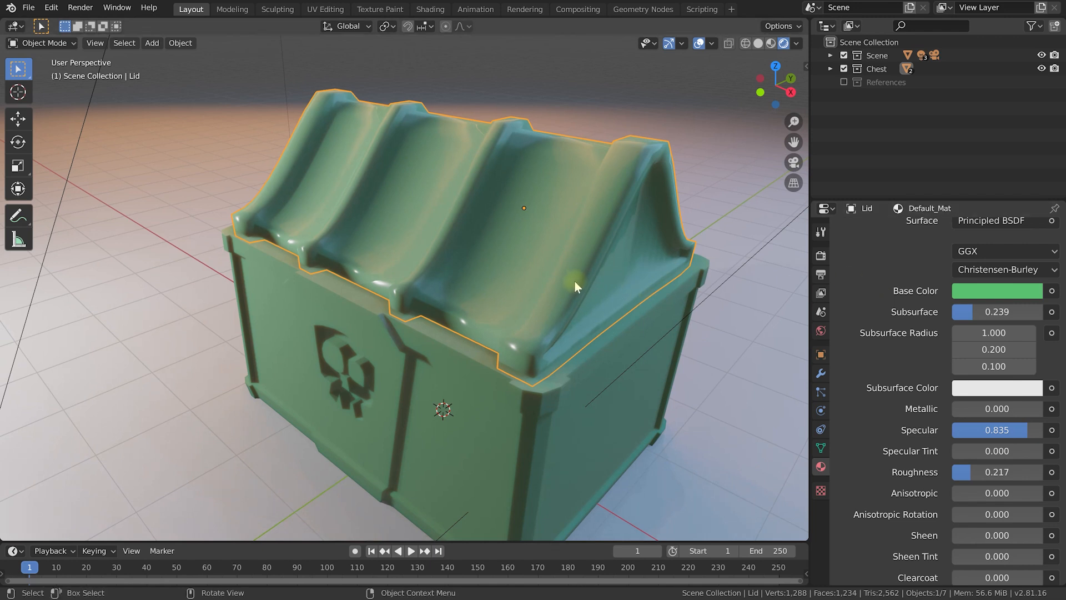
{"action": "scroll", "coordinate": [567, 295], "scroll_direction": "up", "scroll_amount": 1}
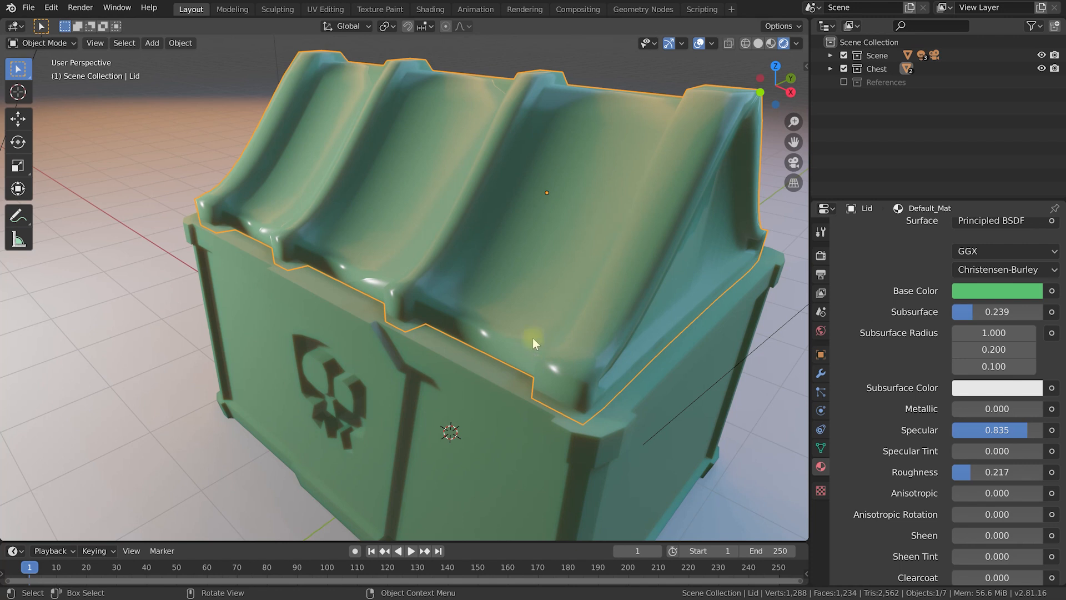
{"action": "middle_click_drag", "start_coordinate": [382, 309], "coordinate": [426, 286]}
{"action": "left_click_drag", "start_coordinate": [985, 309], "coordinate": [1021, 310]}
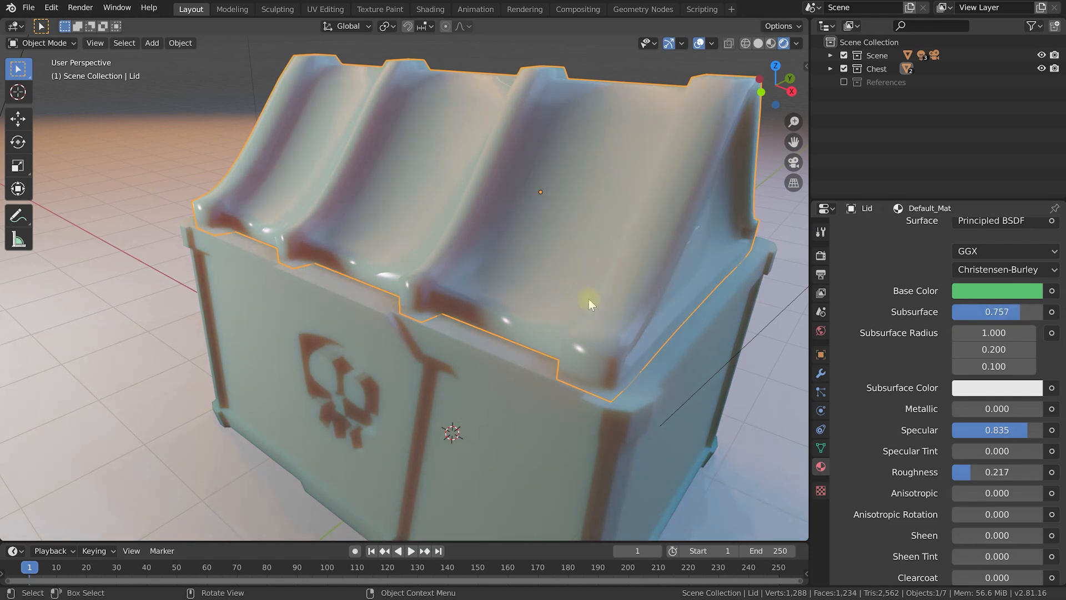
{"action": "scroll", "coordinate": [576, 233], "scroll_direction": "down", "scroll_amount": 2}
{"action": "middle_click_drag", "start_coordinate": [575, 233], "coordinate": [608, 285]}
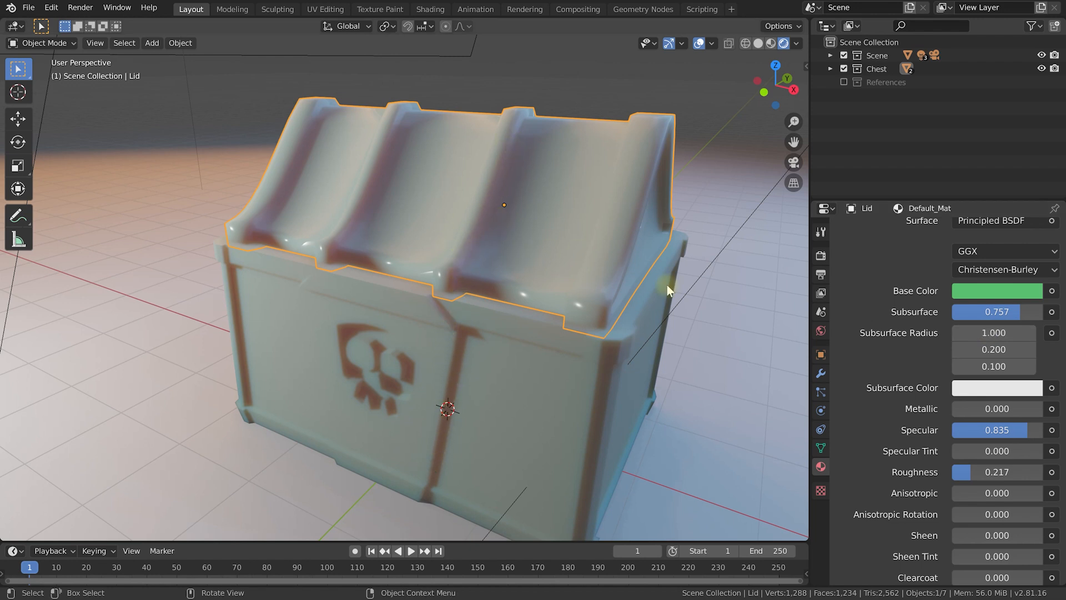
Set the three Subsurface Radius values of Default_Mat to 0.100, 0.100 and 0.500, inspecting the tint in the shadowed areas.
{"action": "left_click_drag", "start_coordinate": [993, 332], "coordinate": [958, 333]}
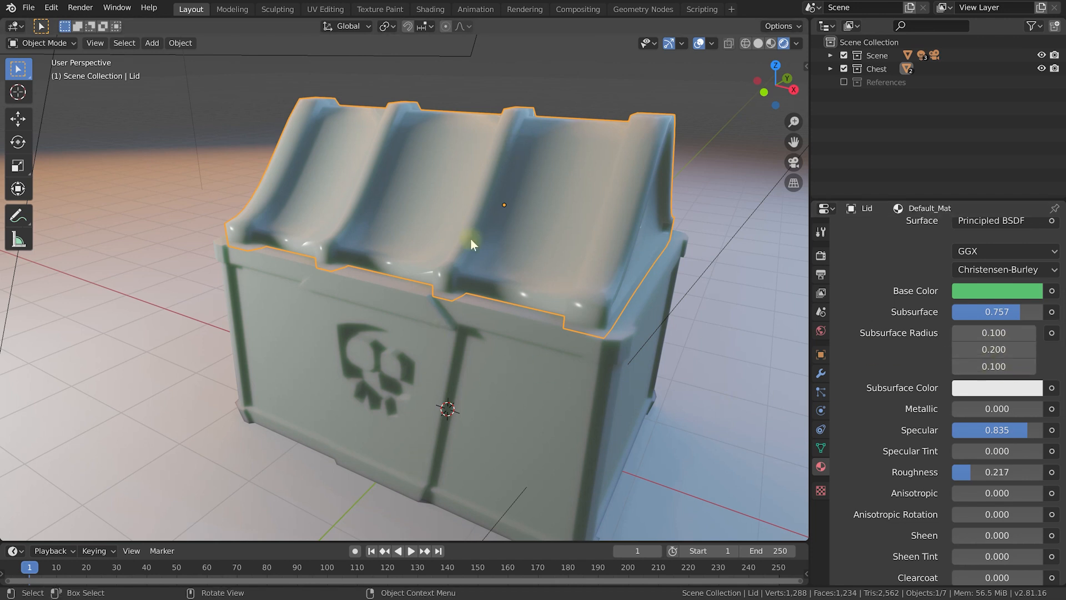
{"action": "left_click", "coordinate": [996, 349]}
{"action": "type", "text": ".1"}
{"action": "key", "text": "Return"}
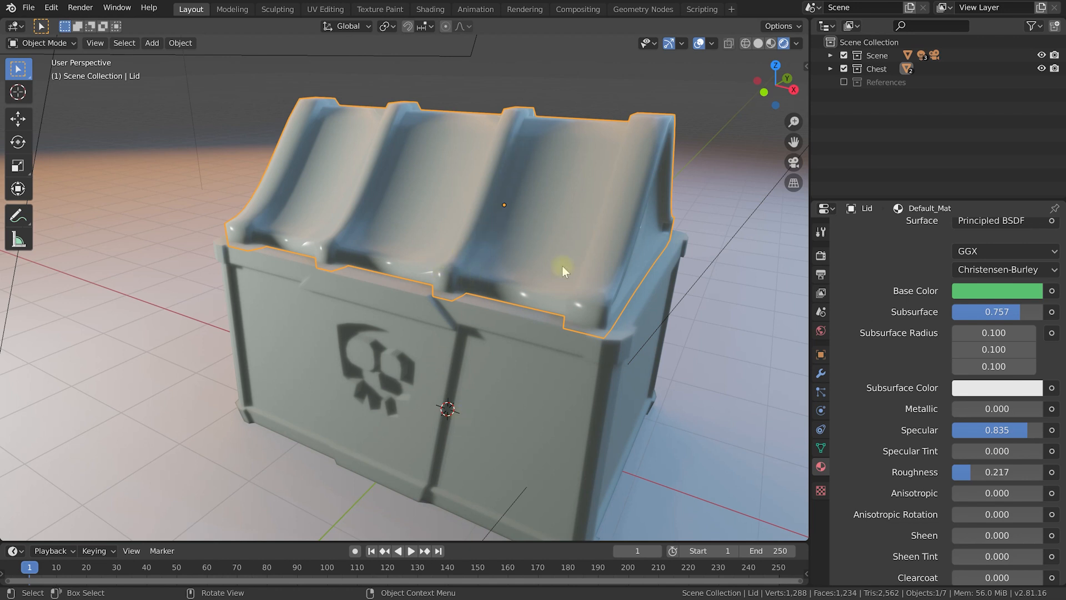
{"action": "left_click", "coordinate": [986, 367]}
{"action": "type", "text": "0.1"}
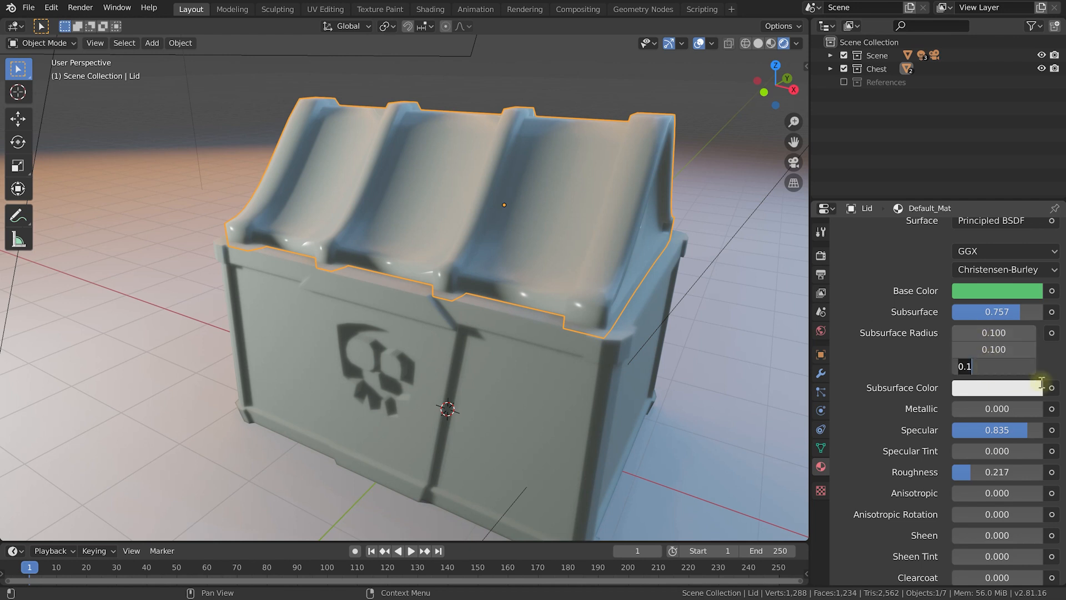
{"action": "type", "text": ".5"}
{"action": "key", "text": "Return"}
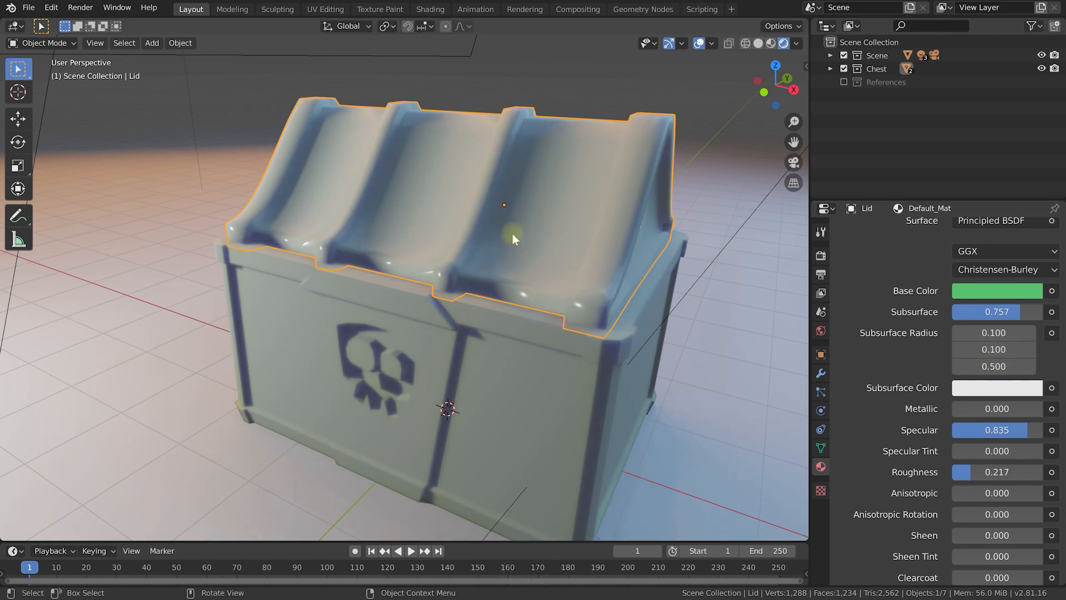
{"action": "middle_click_drag", "start_coordinate": [507, 232], "coordinate": [493, 250]}
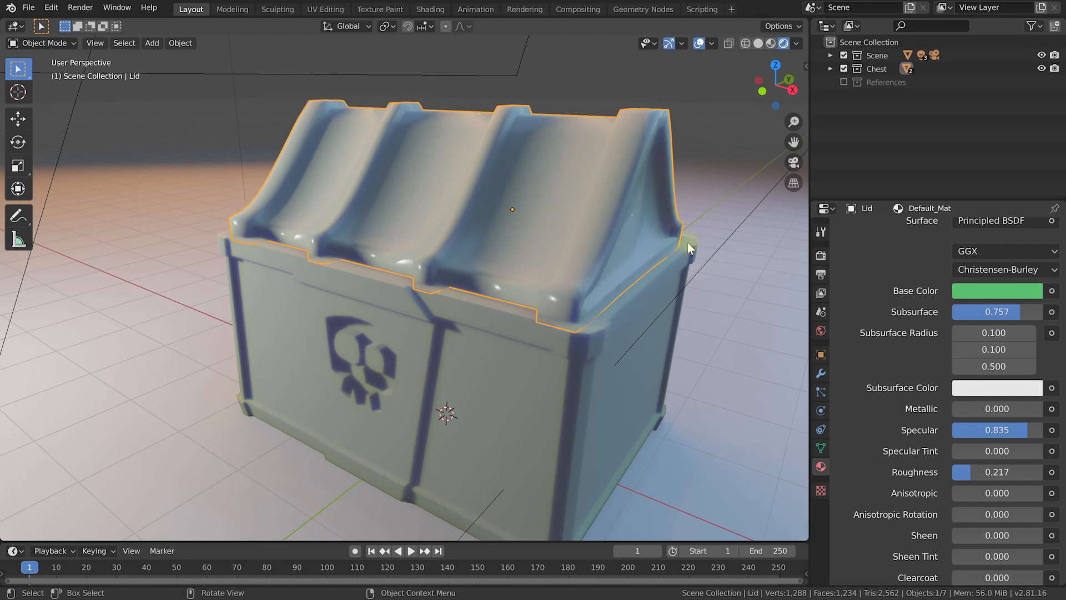
Try a pale orange and a saturated red Subsurface Color on Default_Mat, and lower Subsurface to 0.335.
{"action": "left_click", "coordinate": [991, 392]}
{"action": "left_click", "coordinate": [956, 206]}
{"action": "left_click_drag", "start_coordinate": [957, 206], "coordinate": [946, 219]}
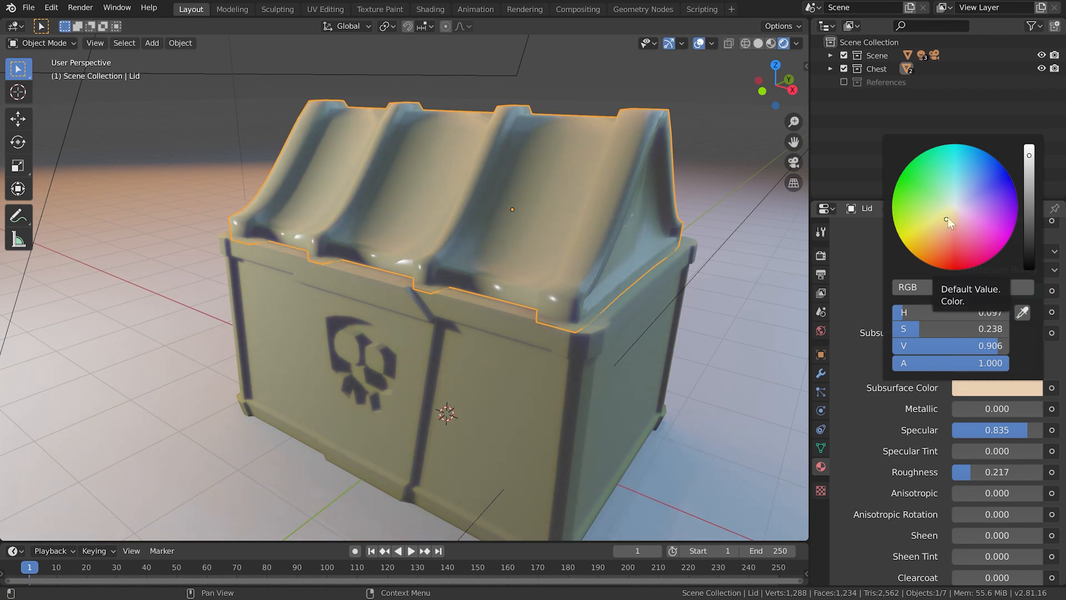
{"action": "left_click_drag", "start_coordinate": [952, 217], "coordinate": [951, 260]}
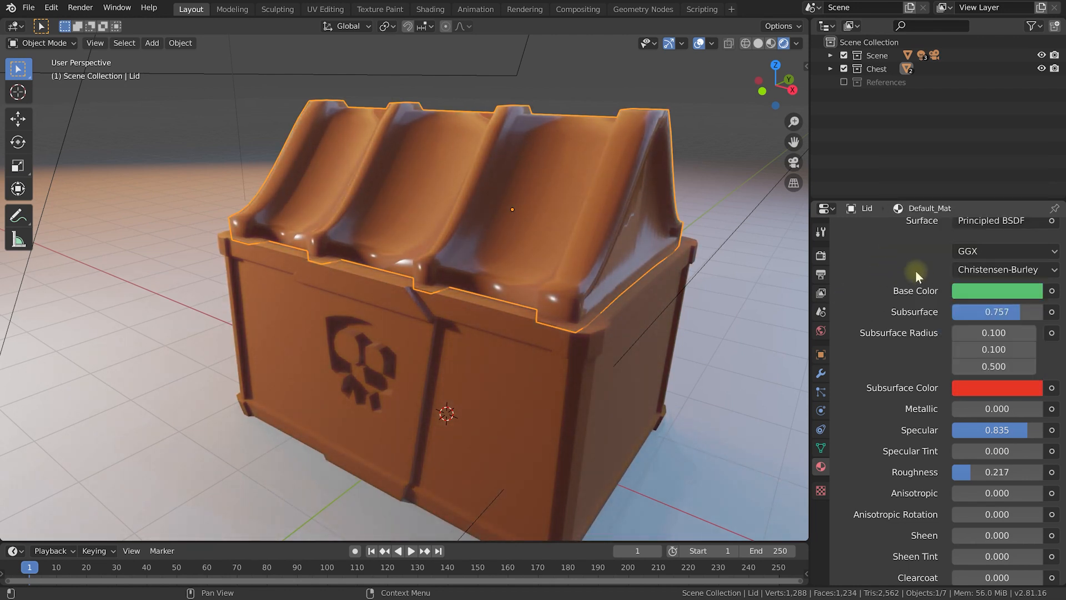
{"action": "mouse_move", "coordinate": [992, 309]}
{"action": "left_mouse_down"}
{"action": "mouse_move", "coordinate": [945, 309]}
{"action": "mouse_move", "coordinate": [964, 311]}
{"action": "left_mouse_up"}
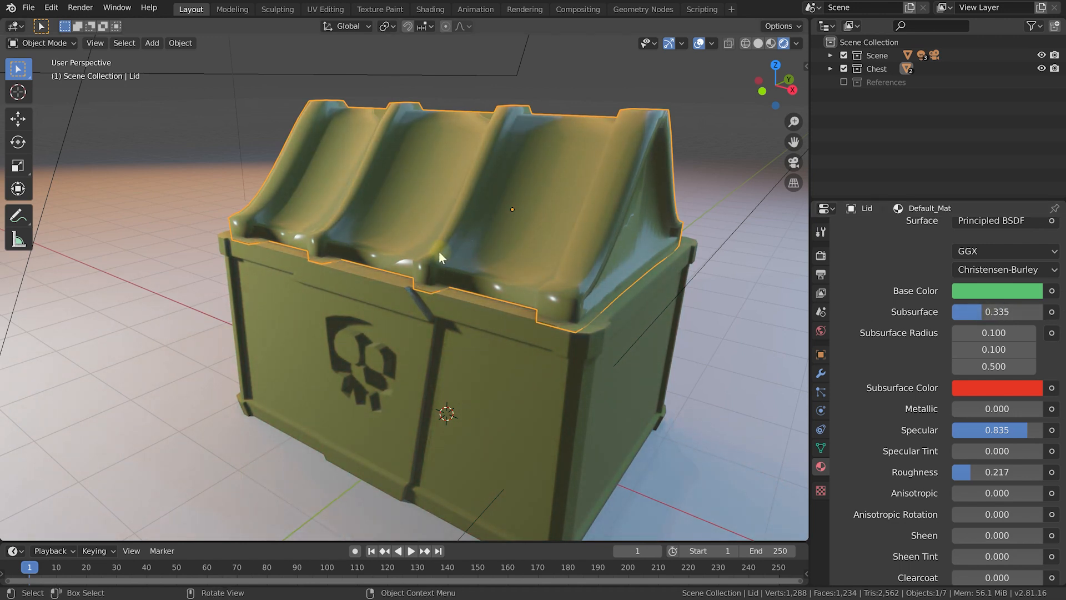
{"action": "middle_click_drag", "start_coordinate": [522, 328], "coordinate": [485, 330]}
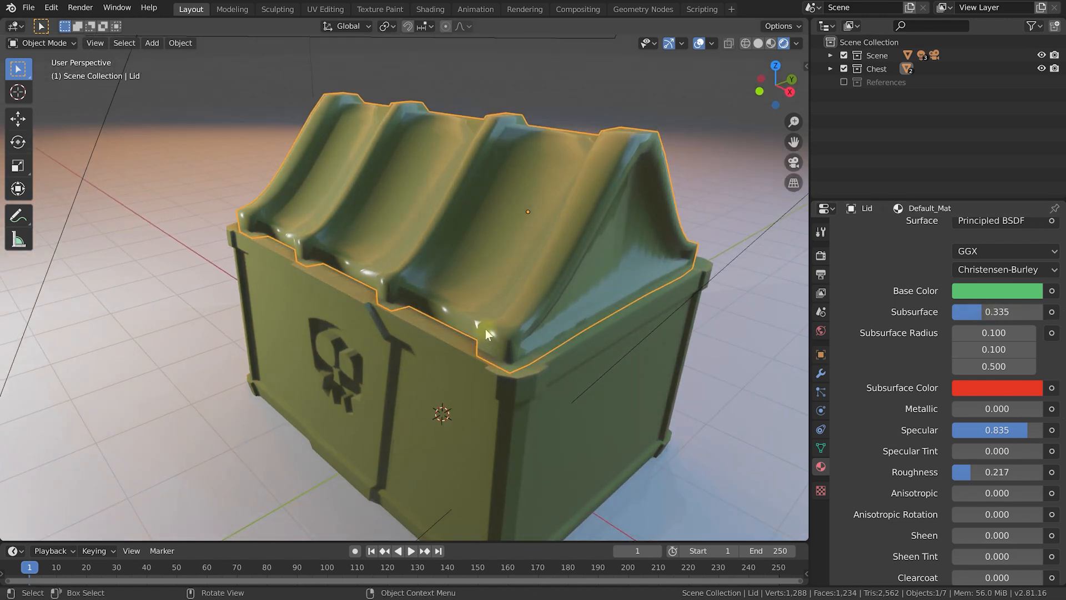
{"action": "middle_click_drag", "start_coordinate": [655, 272], "coordinate": [722, 275]}
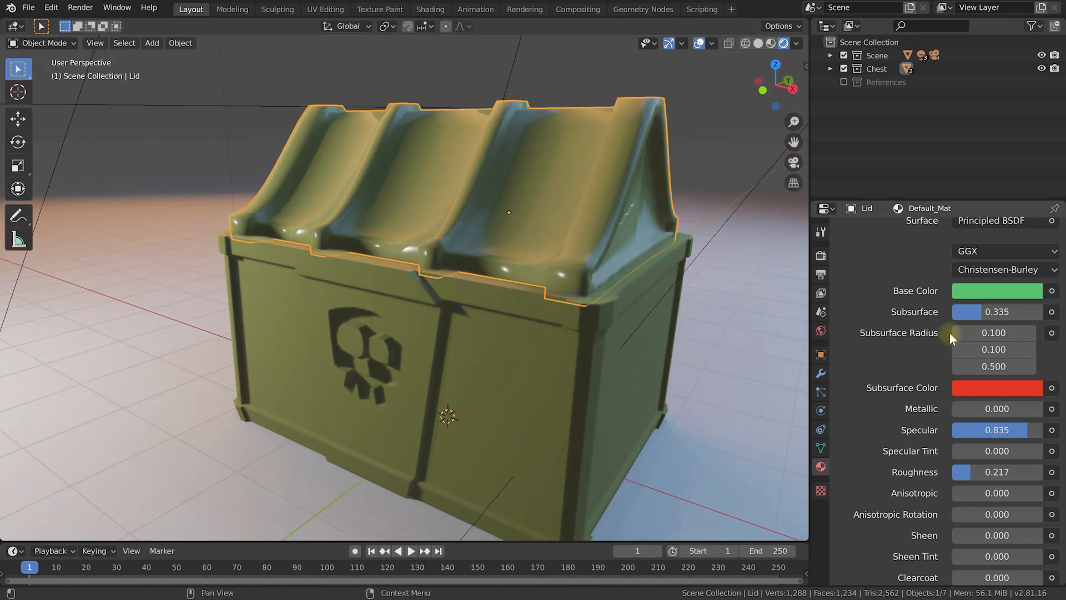
Return the Subsurface Color of Default_Mat to near white and set Subsurface to 0.491.
{"action": "left_click", "coordinate": [1008, 385]}
{"action": "left_click", "coordinate": [954, 209]}
{"action": "left_click_drag", "start_coordinate": [995, 312], "coordinate": [1029, 311]}
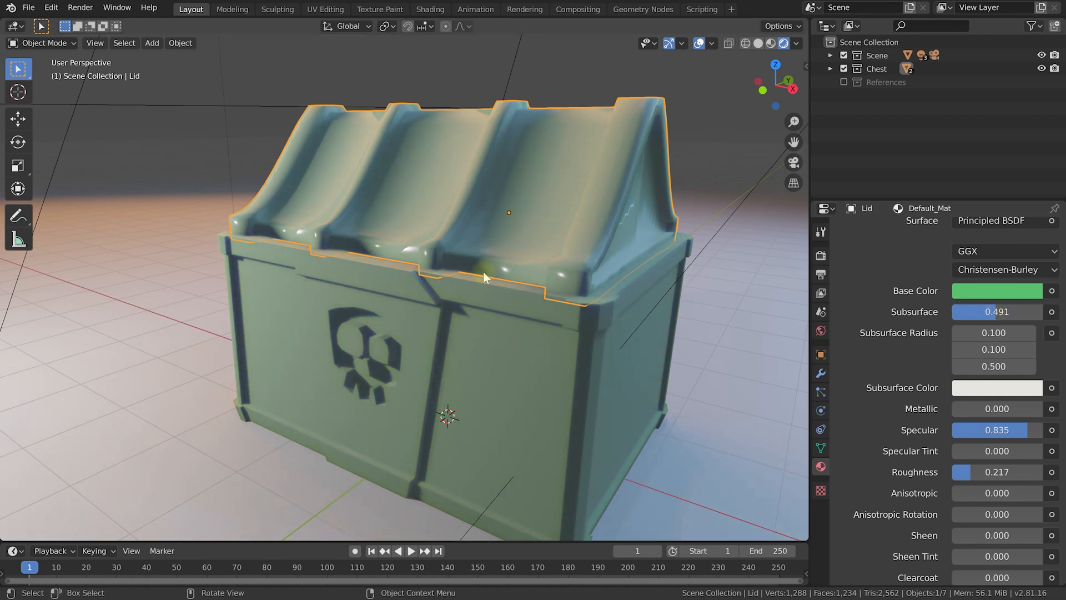
{"action": "middle_click_drag", "start_coordinate": [434, 286], "coordinate": [540, 256]}
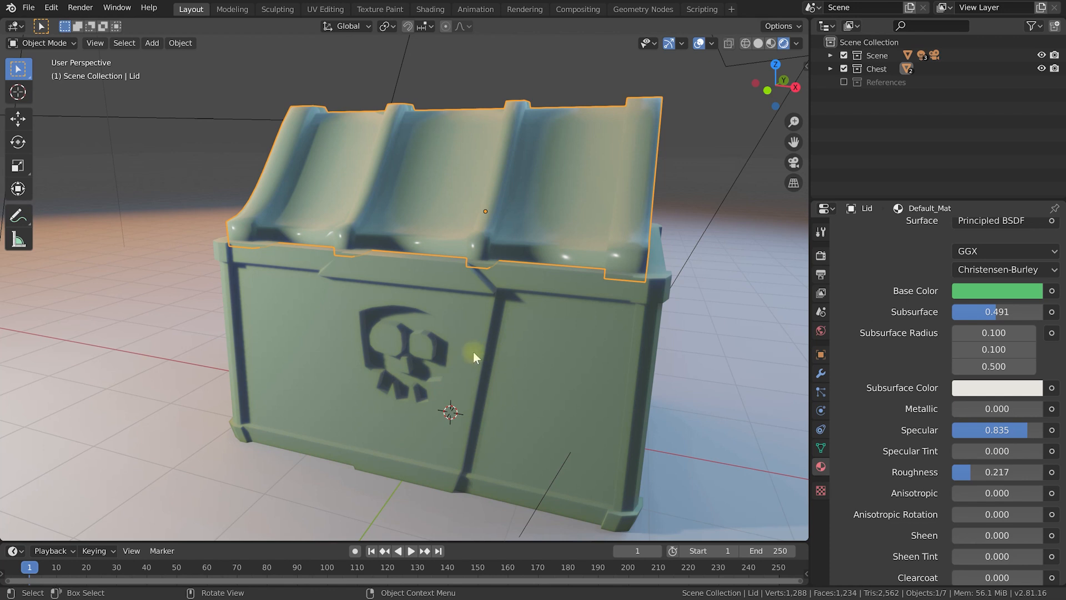
Add the chest body to the lid selection and frame both objects in the viewport.
{"action": "left_click", "coordinate": [492, 350], "text": "shift"}
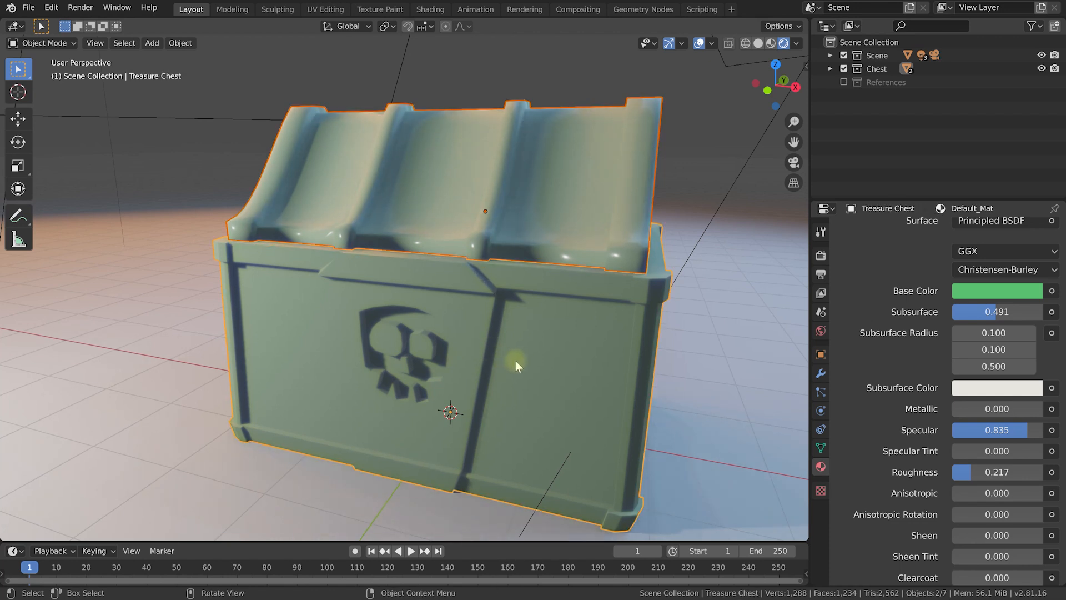
{"action": "key", "text": "KP_Decimal"}
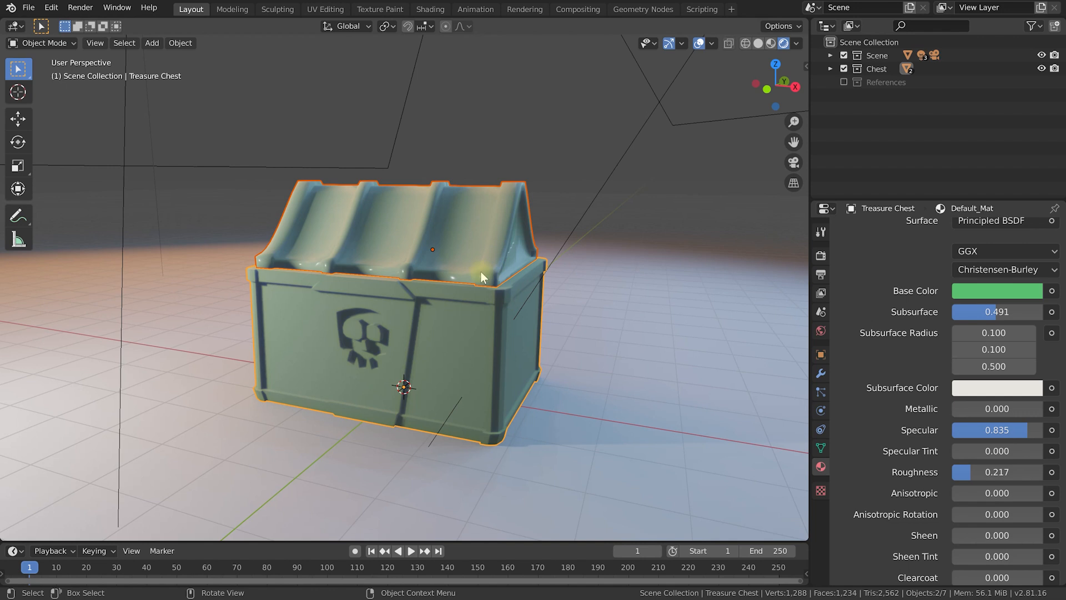
{"action": "left_click", "coordinate": [92, 43]}
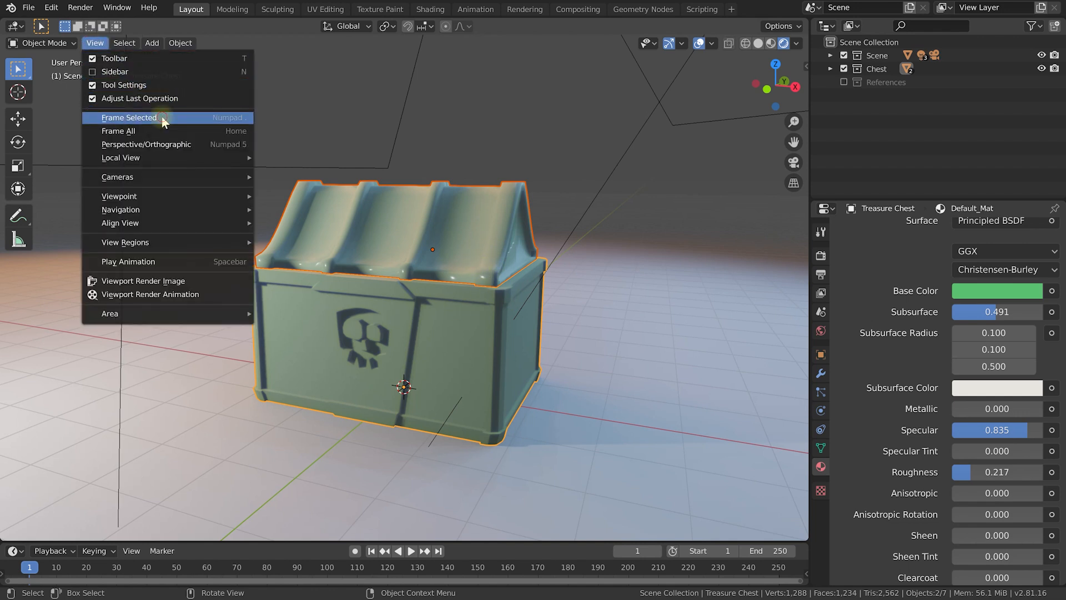
{"action": "left_click", "coordinate": [126, 117]}
{"action": "mouse_move", "coordinate": [418, 315]}
{"action": "middle_mouse_down"}
{"action": "mouse_move", "coordinate": [379, 321]}
{"action": "mouse_move", "coordinate": [426, 301]}
{"action": "middle_mouse_up"}
{"action": "scroll", "coordinate": [369, 304], "scroll_direction": "down", "scroll_amount": 2}
Select only the chest body and rename its Default_Mat material to Metal_Mat.
{"action": "left_click", "coordinate": [401, 338]}
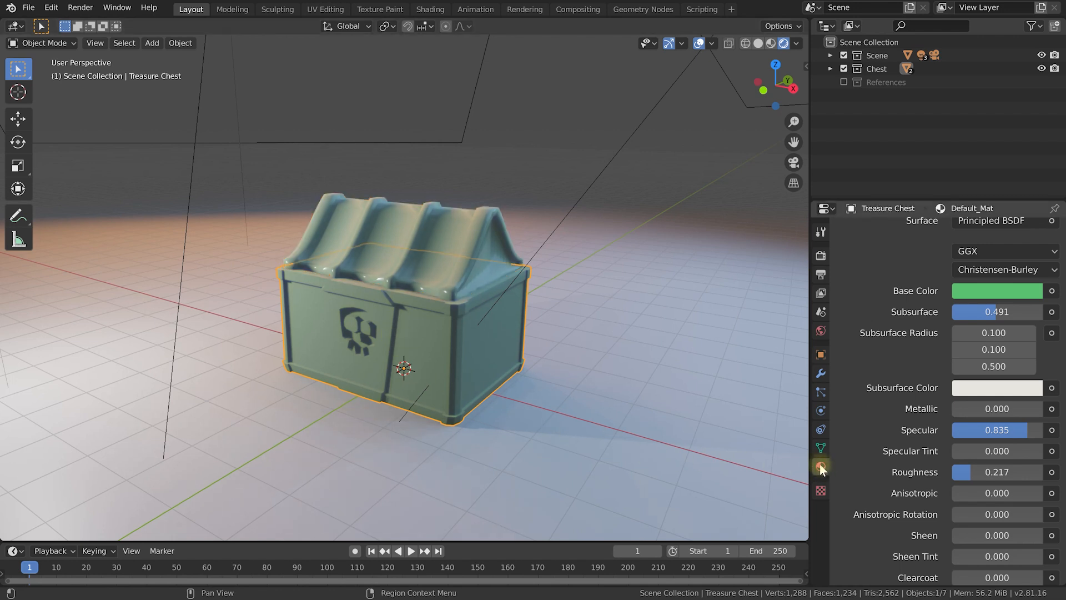
{"action": "scroll", "coordinate": [898, 305], "scroll_direction": "up", "scroll_amount": 6}
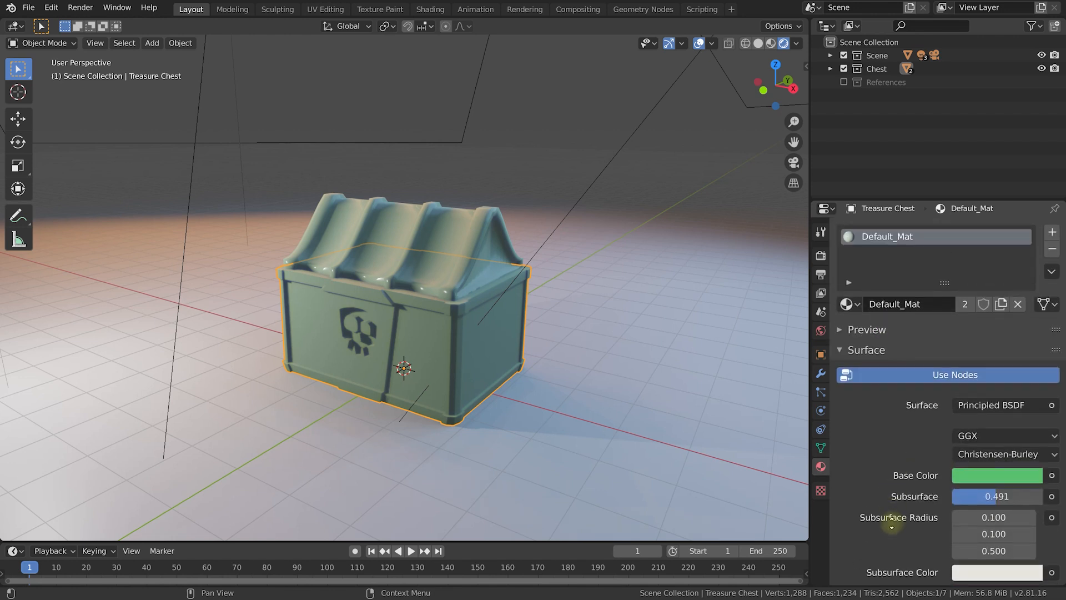
{"action": "left_click", "coordinate": [888, 306]}
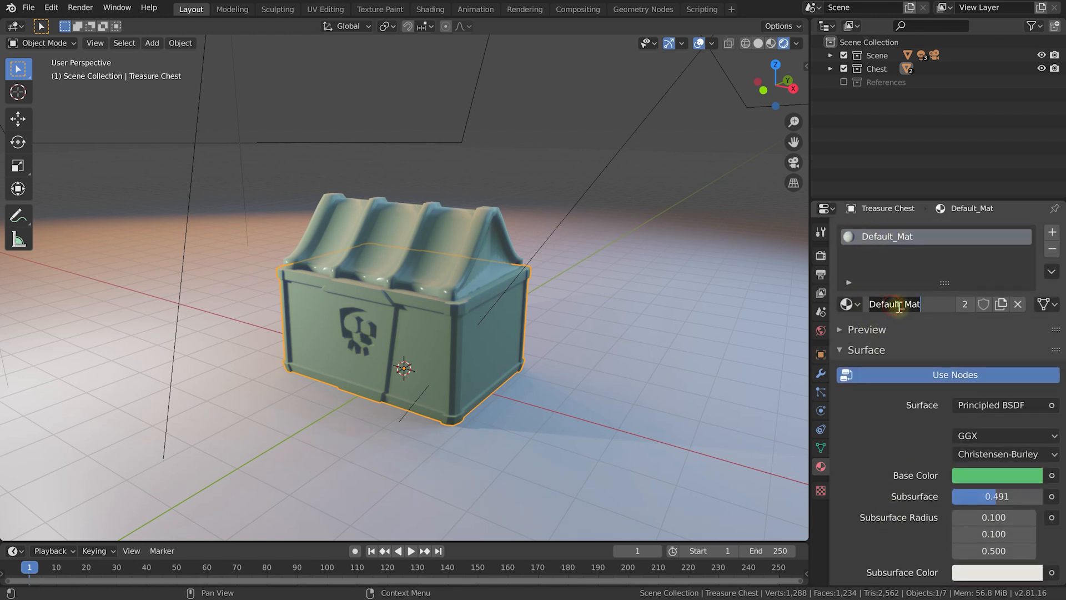
{"action": "type", "text": "Metal_Mat"}
{"action": "key", "text": "Return"}
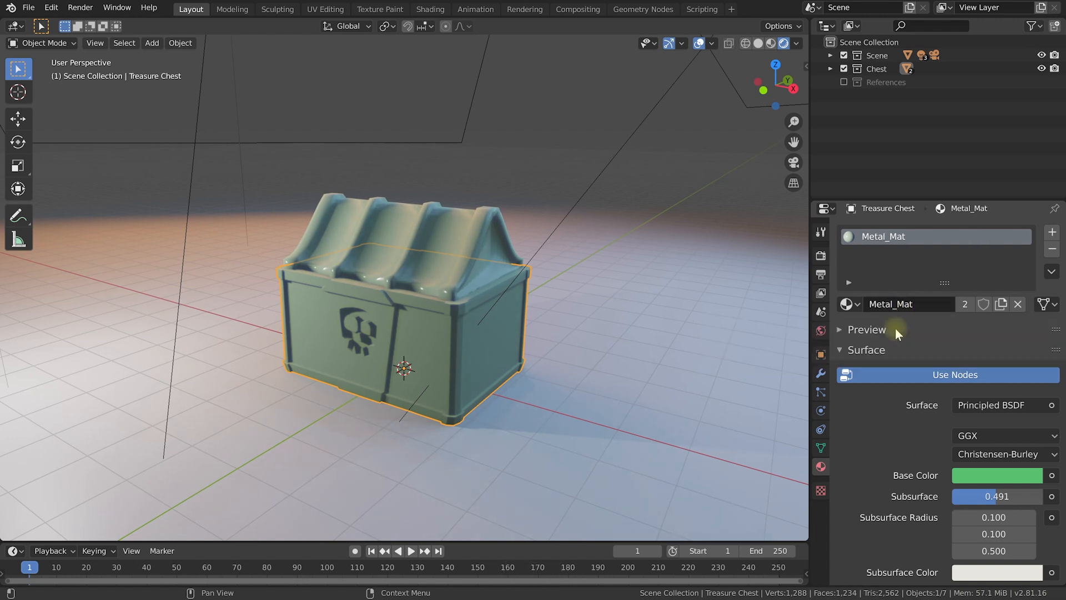
Desaturate the Base Color of Metal_Mat to grey and set Subsurface to 0.
{"action": "middle_click_drag", "start_coordinate": [904, 411], "coordinate": [895, 320]}
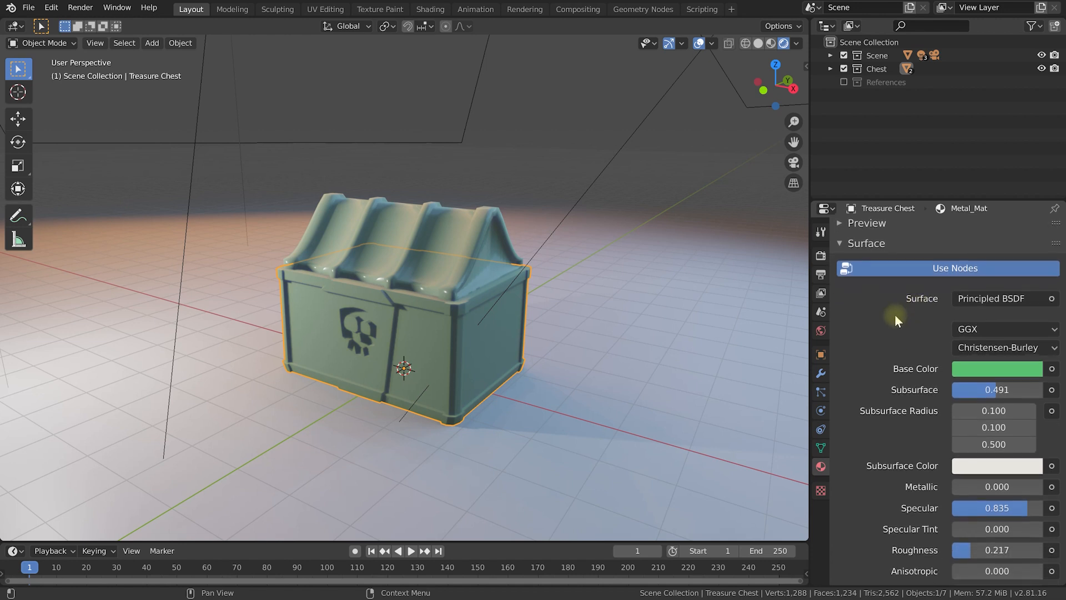
{"action": "left_click", "coordinate": [1000, 369]}
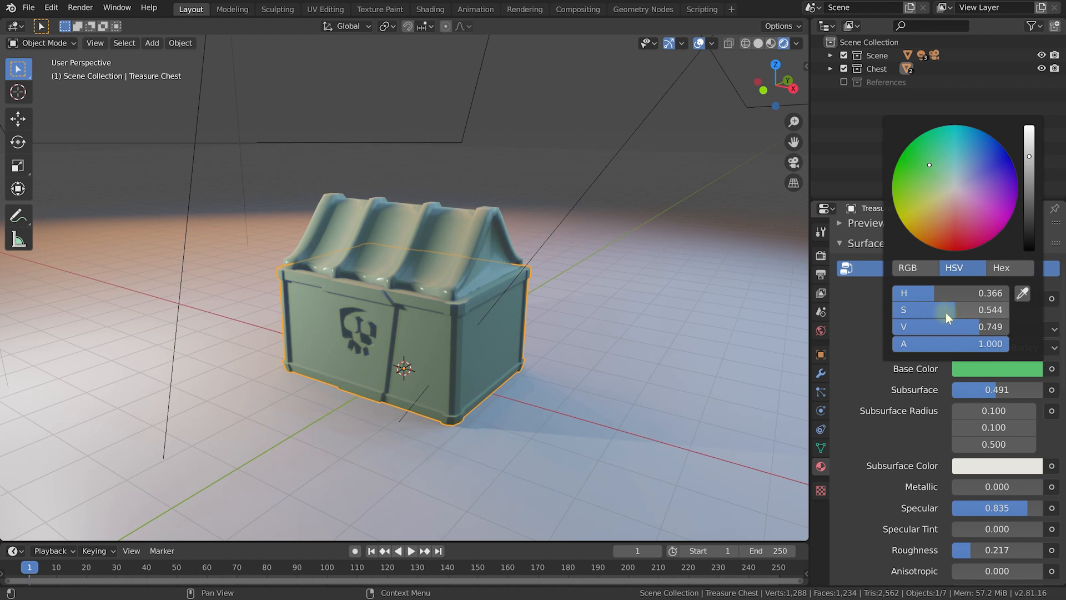
{"action": "left_click_drag", "start_coordinate": [954, 311], "coordinate": [894, 311]}
{"action": "scroll", "coordinate": [954, 192], "scroll_direction": "down", "scroll_amount": 2}
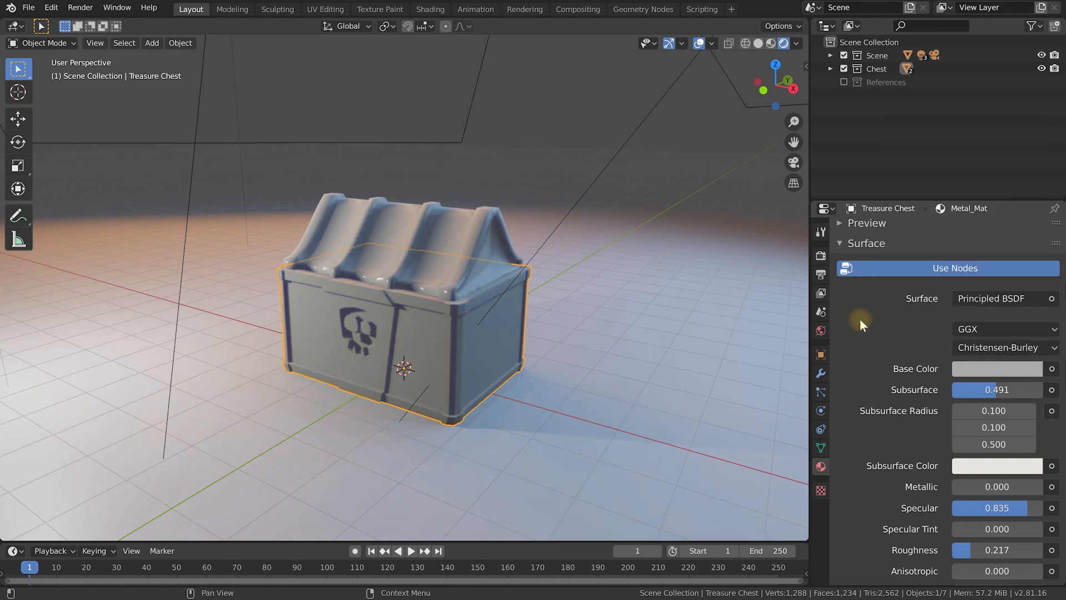
{"action": "left_click_drag", "start_coordinate": [1001, 396], "coordinate": [956, 395]}
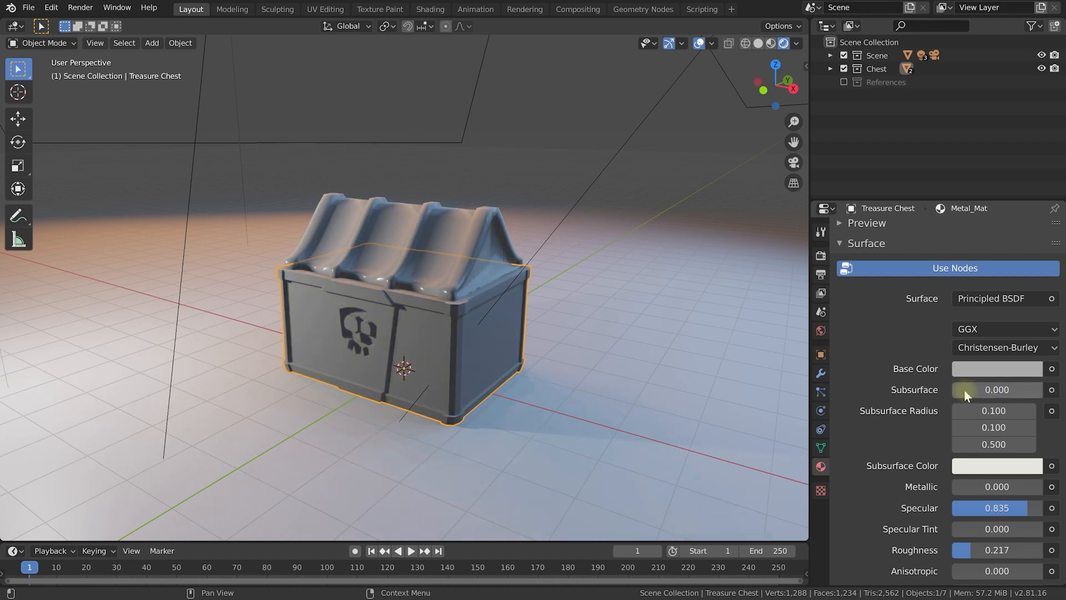
{"action": "scroll", "coordinate": [439, 364], "scroll_direction": "up", "scroll_amount": 1}
{"action": "scroll", "coordinate": [450, 373], "scroll_direction": "up", "scroll_amount": 1}
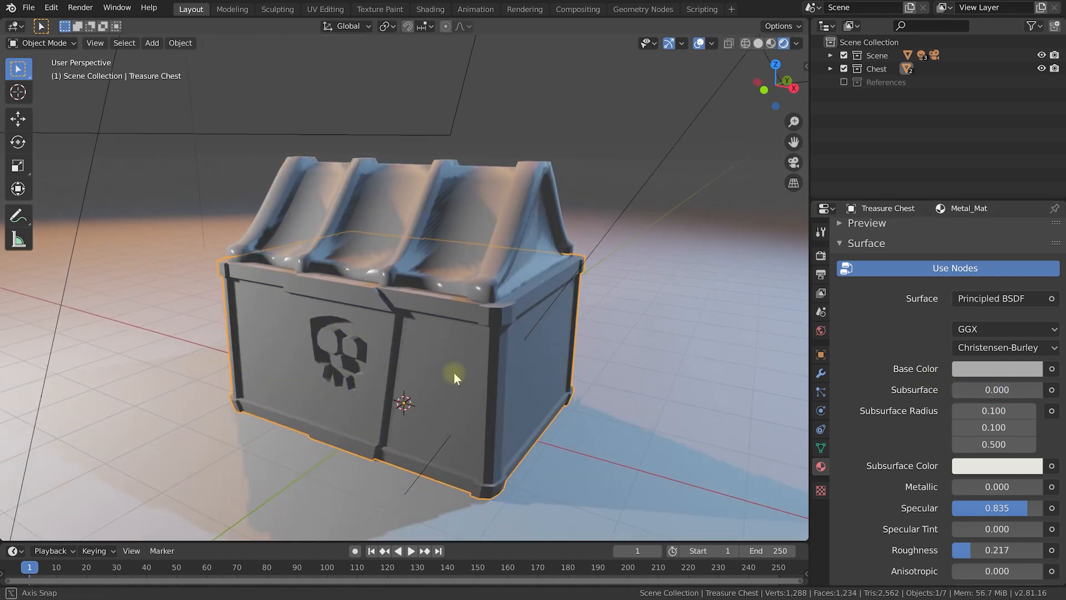
Set Metallic of Metal_Mat to 0.647 and Specular to 0.839.
{"action": "scroll", "coordinate": [888, 398], "scroll_direction": "down", "scroll_amount": 4}
{"action": "left_click_drag", "start_coordinate": [958, 397], "coordinate": [1014, 415]}
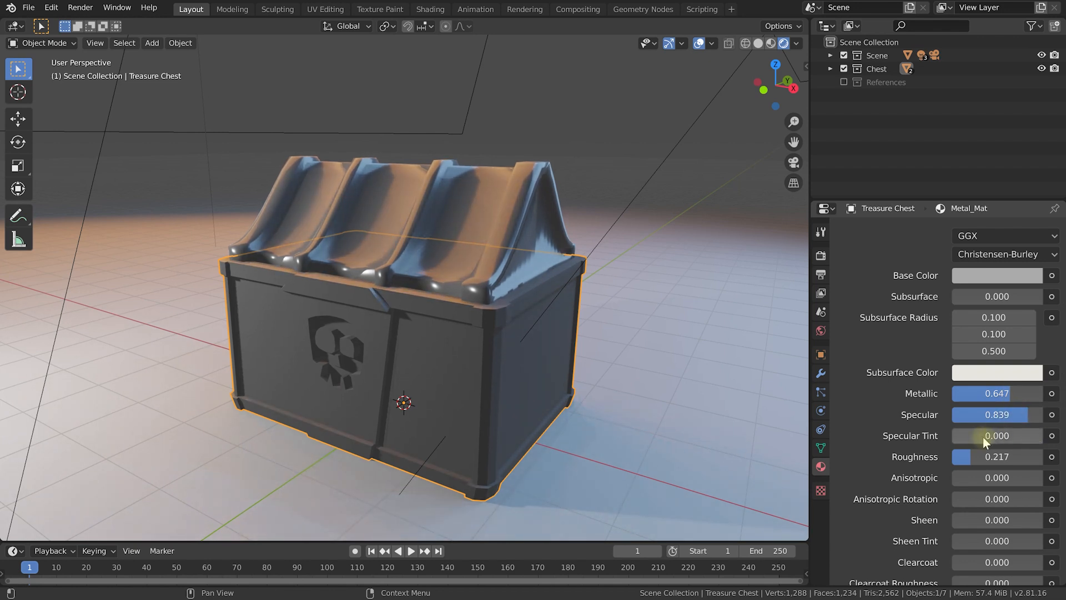
{"action": "middle_click_drag", "start_coordinate": [421, 375], "coordinate": [293, 328]}
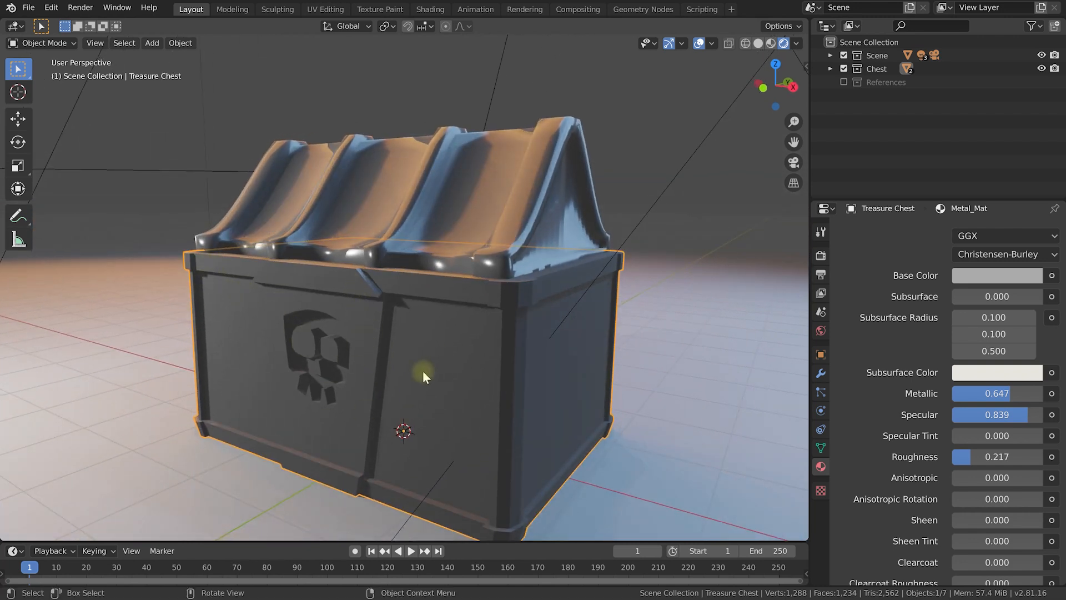
Set Roughness of Metal_Mat to 0.285 and inspect the chest's reflections from several angles.
{"action": "scroll", "coordinate": [894, 388], "scroll_direction": "down", "scroll_amount": 3}
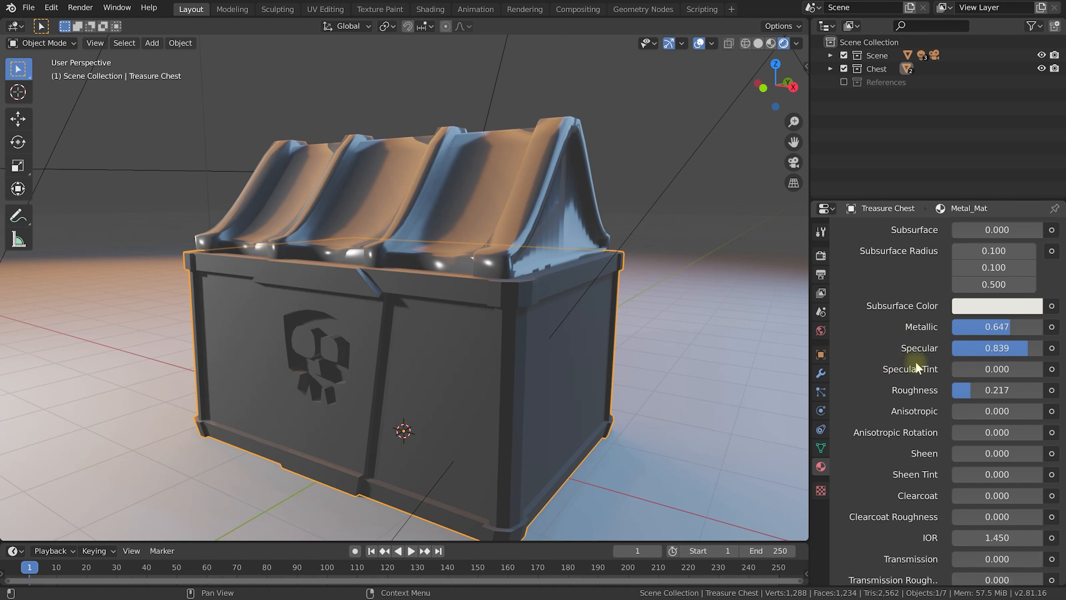
{"action": "left_click_drag", "start_coordinate": [968, 393], "coordinate": [976, 392]}
{"action": "middle_click_drag", "start_coordinate": [356, 341], "coordinate": [226, 186]}
{"action": "scroll", "coordinate": [333, 275], "scroll_direction": "up", "scroll_amount": 1}
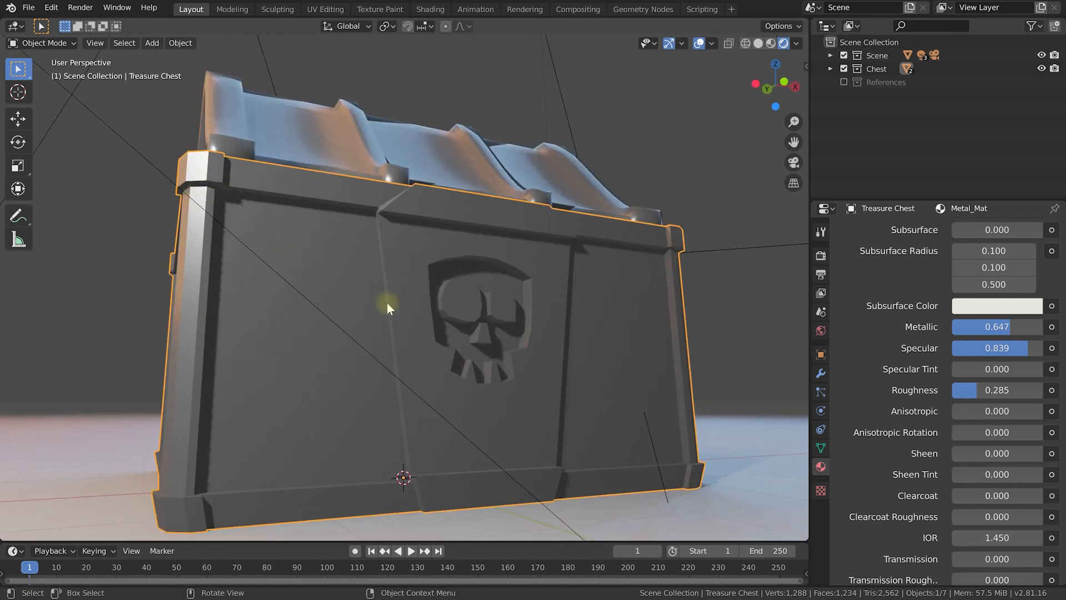
{"action": "scroll", "coordinate": [924, 414], "scroll_direction": "down", "scroll_amount": 1}
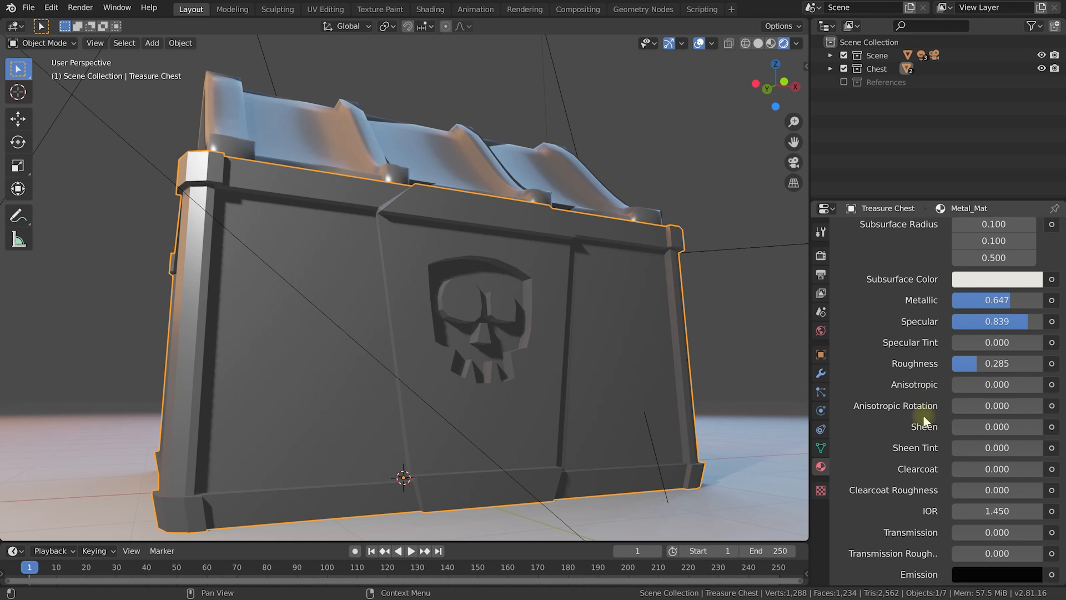
{"action": "middle_click_drag", "start_coordinate": [605, 391], "coordinate": [469, 355]}
{"action": "scroll", "coordinate": [439, 394], "scroll_direction": "down", "scroll_amount": 3}
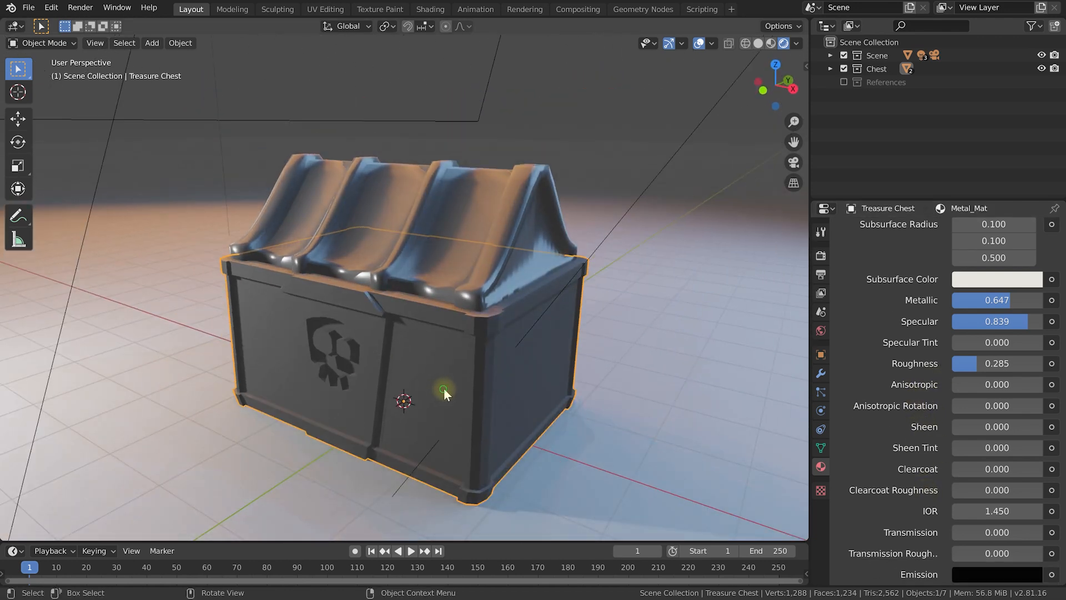
{"action": "middle_click_drag", "start_coordinate": [440, 398], "coordinate": [464, 386]}
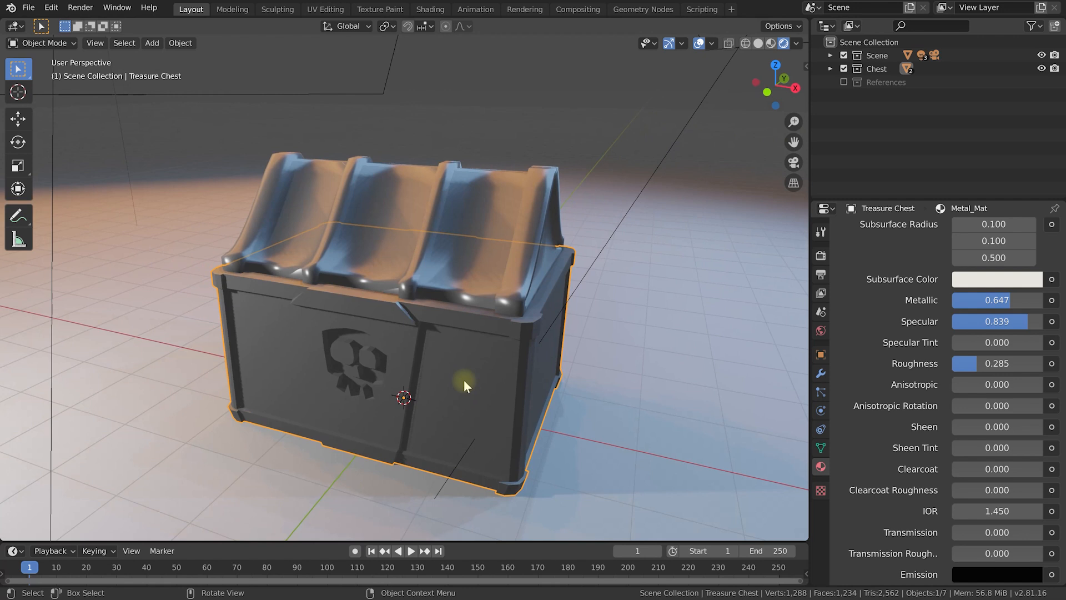
Give the lid its own single-user copy of Metal_Mat and rename the copy Wood_Mat.
{"action": "left_click", "coordinate": [442, 188]}
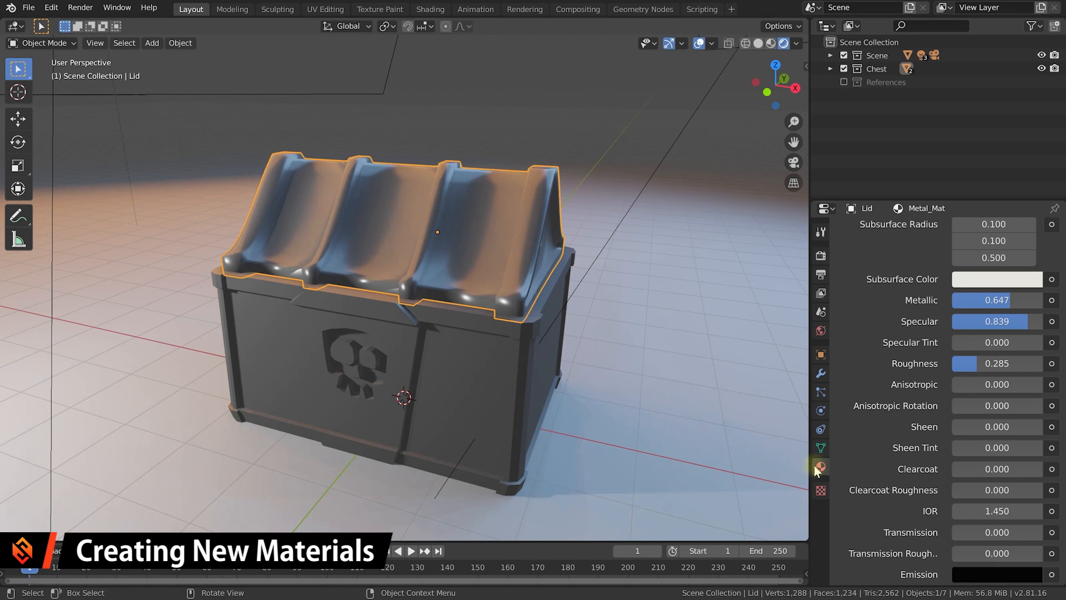
{"action": "scroll", "coordinate": [895, 228], "scroll_direction": "up", "scroll_amount": 10}
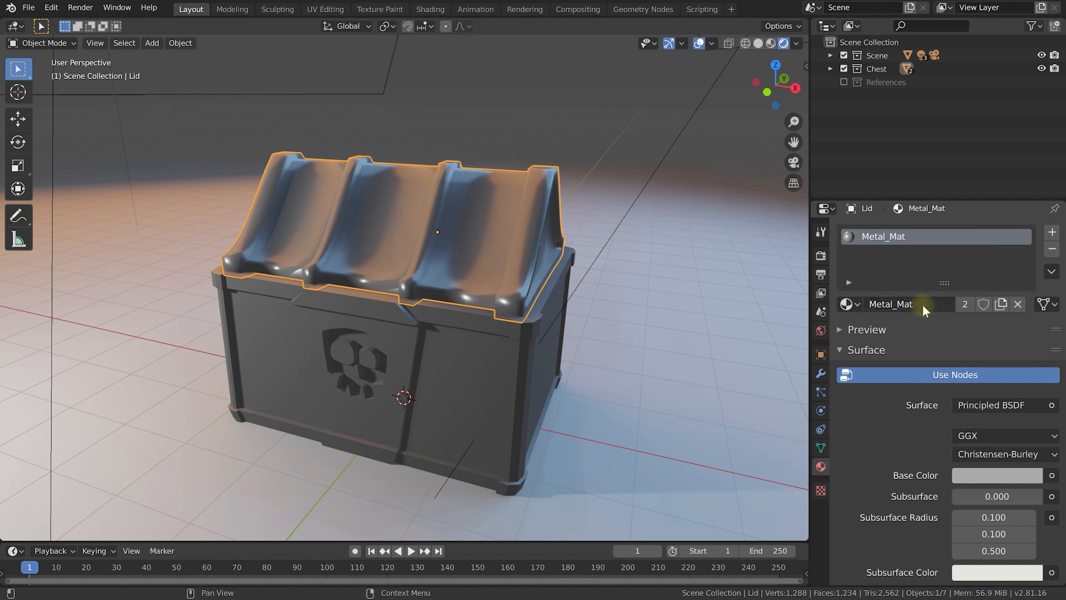
{"action": "left_click", "coordinate": [1002, 305]}
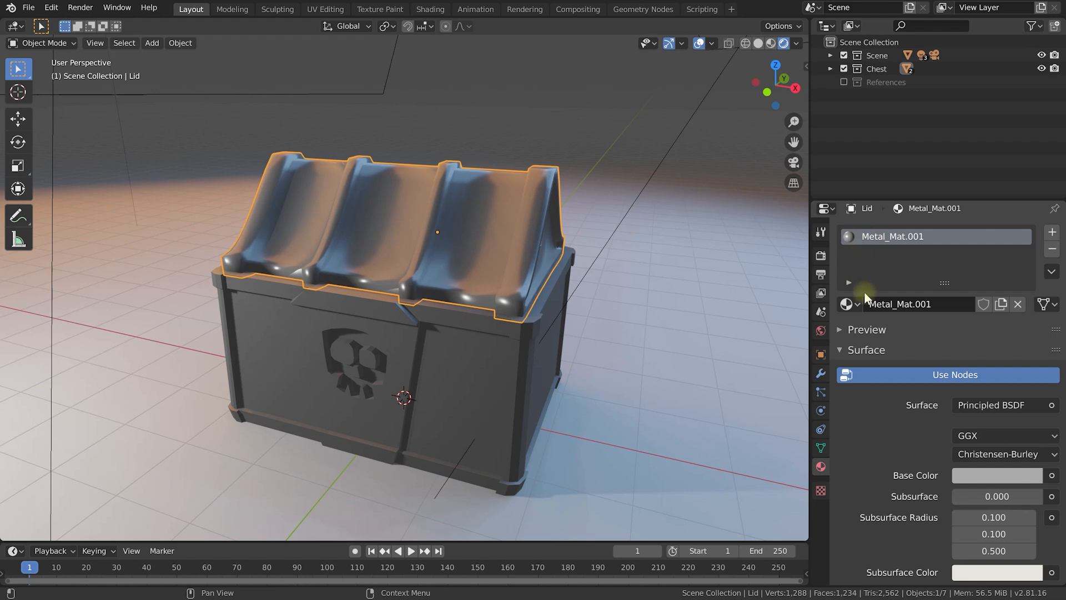
{"action": "left_click", "coordinate": [858, 306]}
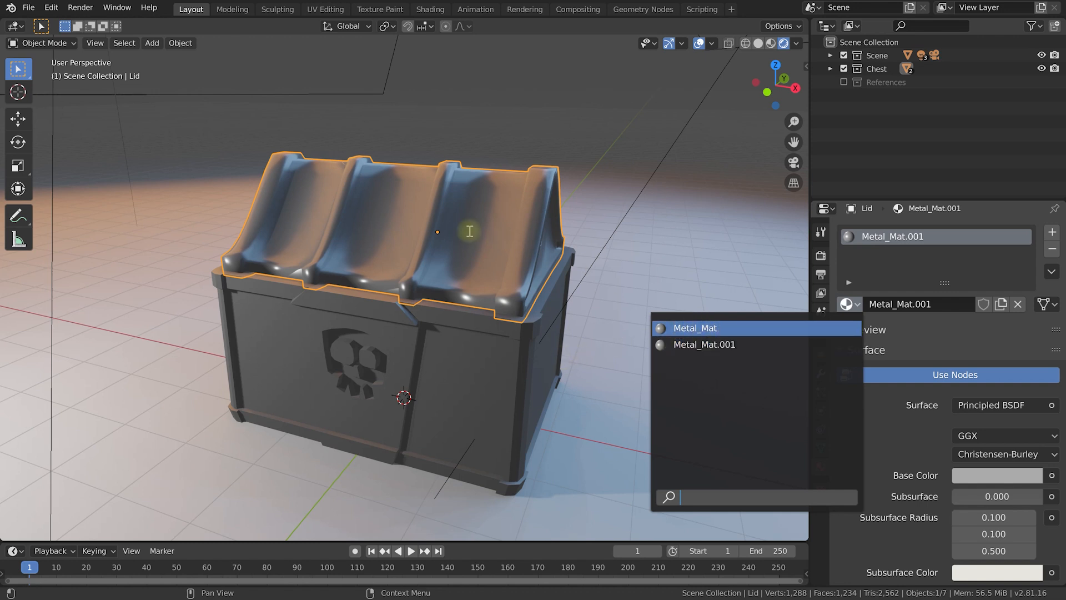
{"action": "left_click", "coordinate": [890, 309]}
{"action": "double_click", "coordinate": [926, 304]}
{"action": "type", "text": "Wood_Mat"}
{"action": "key", "text": "Return"}
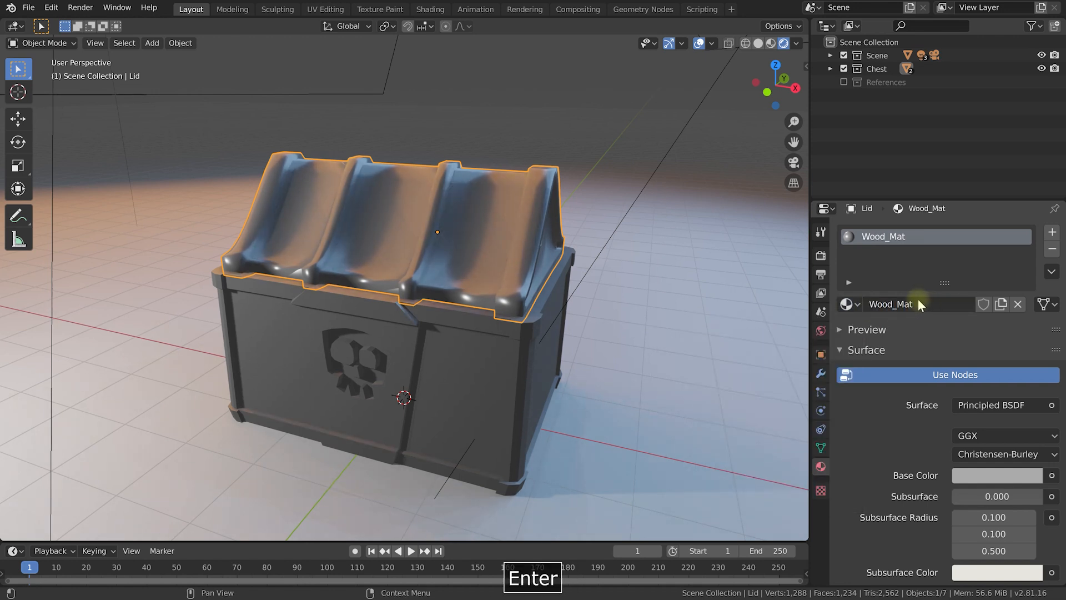
Check the list of available materials and compare which material the chest body and the lid each use.
{"action": "left_click", "coordinate": [851, 304]}
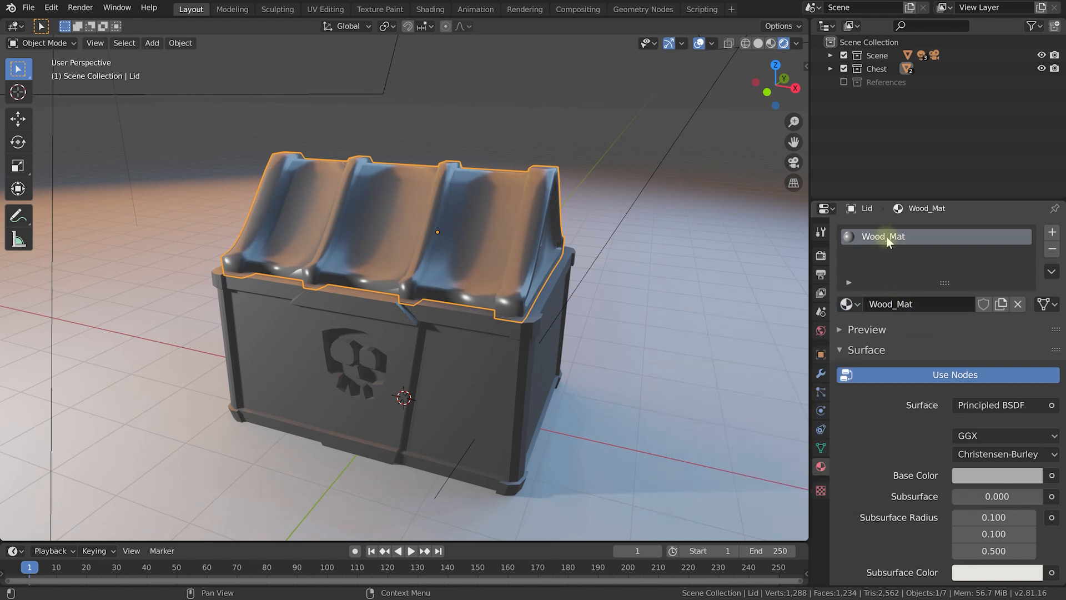
{"action": "left_click", "coordinate": [481, 370]}
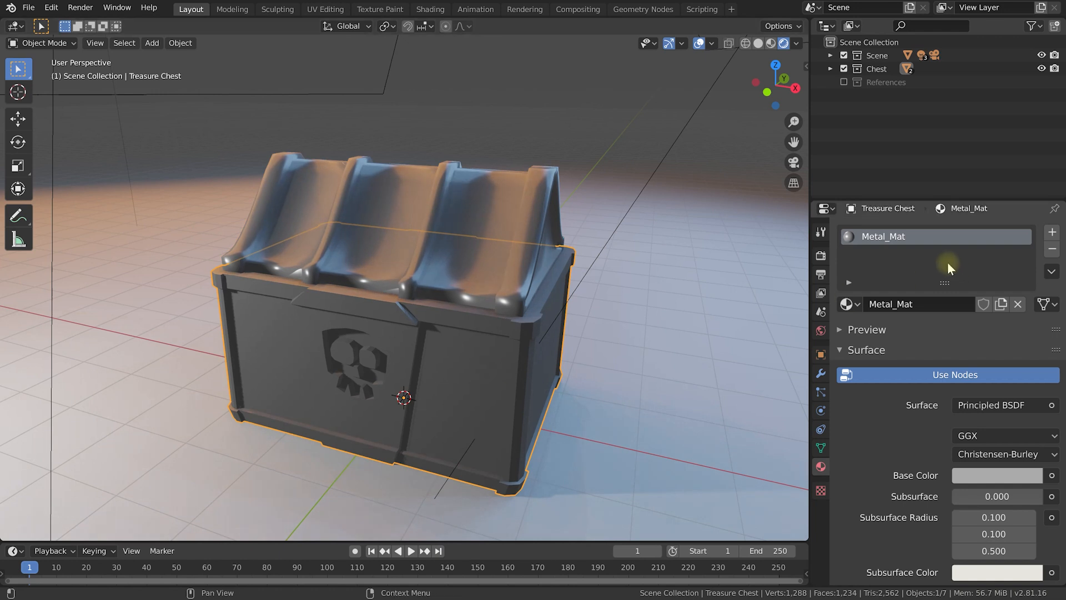
{"action": "left_click", "coordinate": [502, 203]}
{"action": "left_click", "coordinate": [518, 396]}
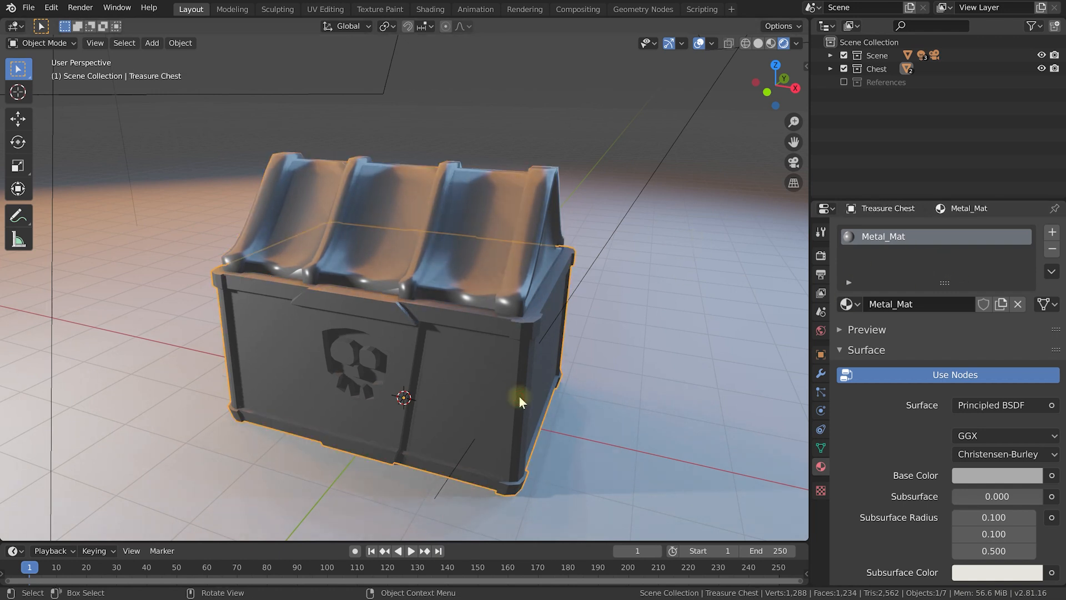
Select the lid and change the Base Color of Wood_Mat to a darker wood brown.
{"action": "left_click", "coordinate": [534, 205]}
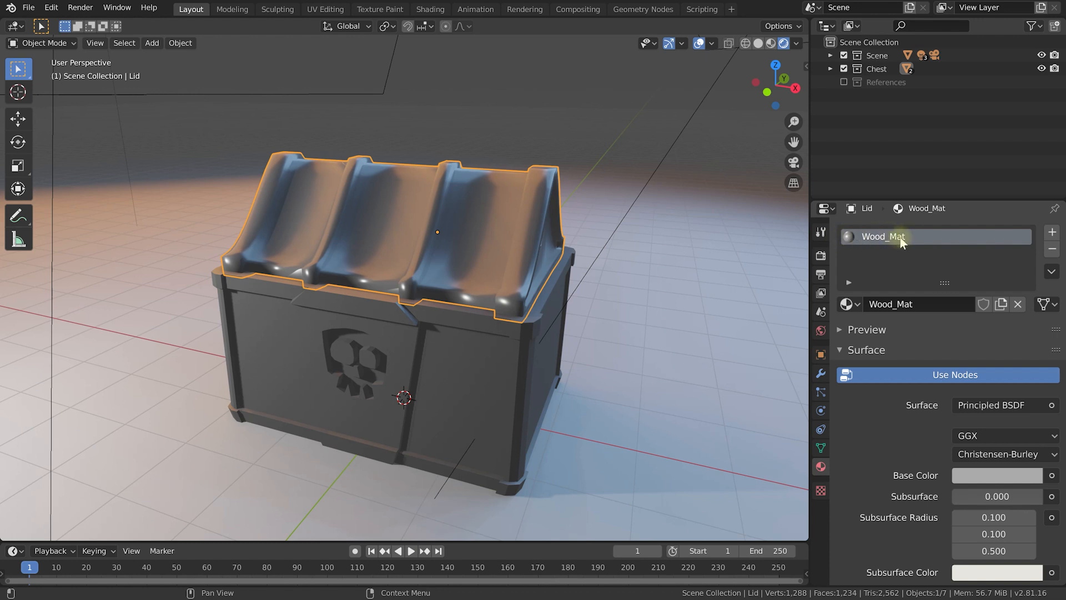
{"action": "scroll", "coordinate": [904, 240], "scroll_direction": "down", "scroll_amount": 5}
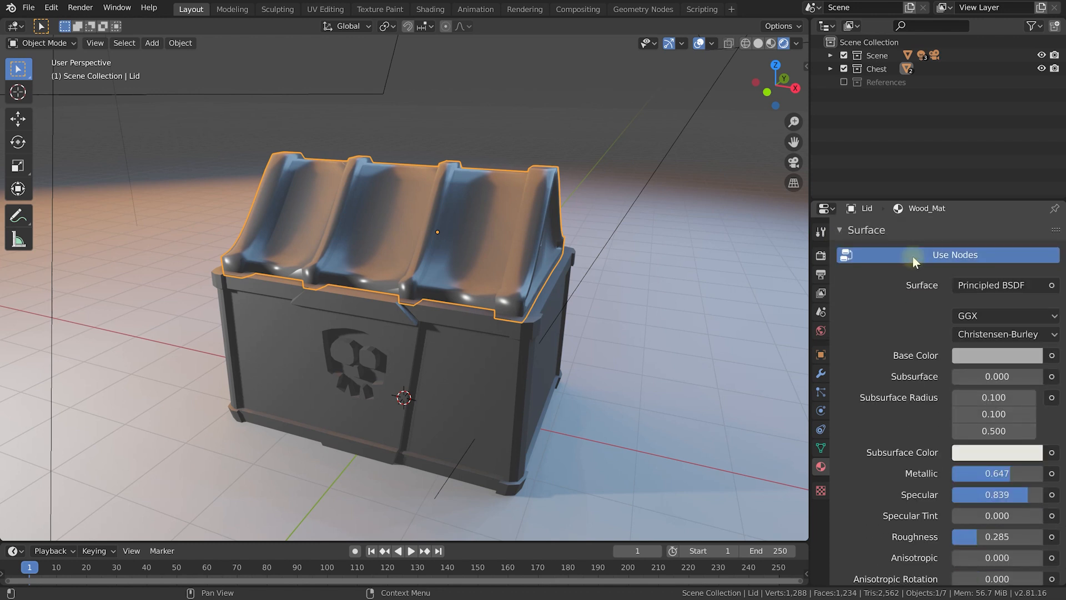
{"action": "left_click", "coordinate": [1001, 356]}
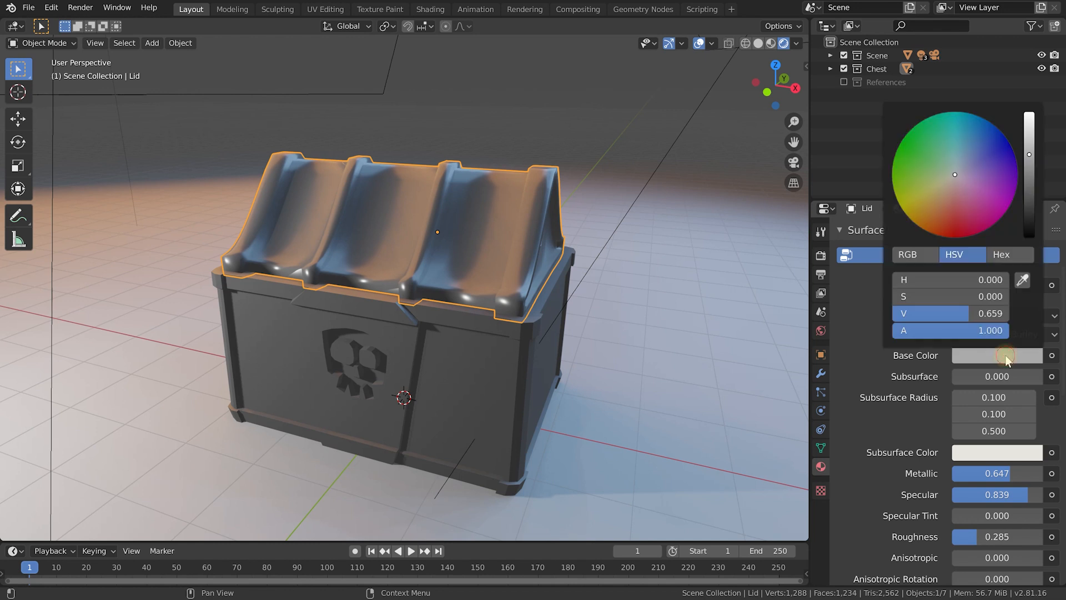
{"action": "left_click_drag", "start_coordinate": [945, 230], "coordinate": [941, 206]}
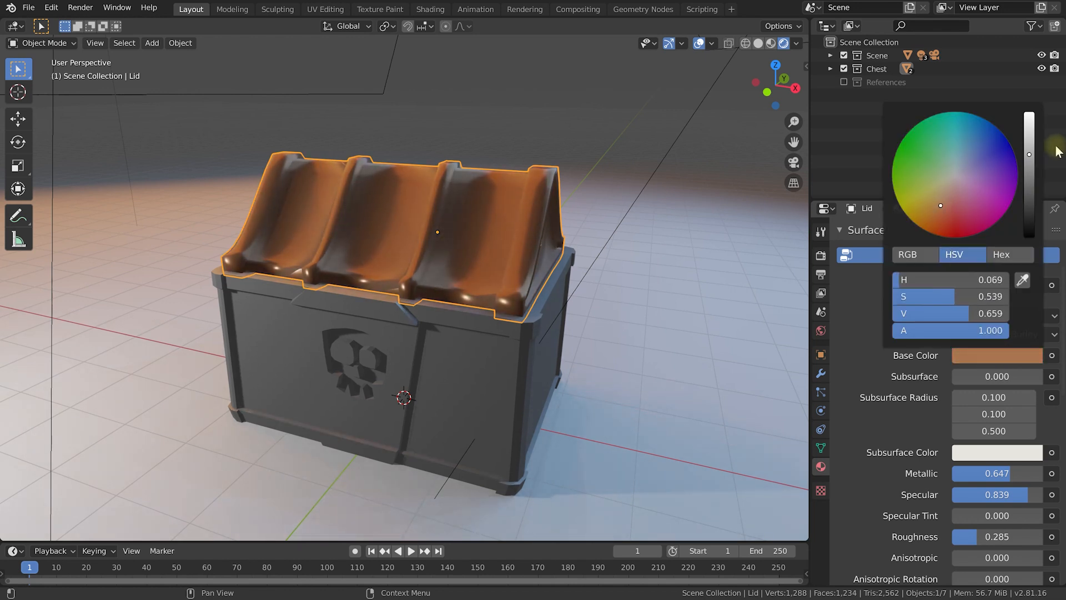
{"action": "scroll", "coordinate": [941, 206], "scroll_direction": "down", "scroll_amount": 3}
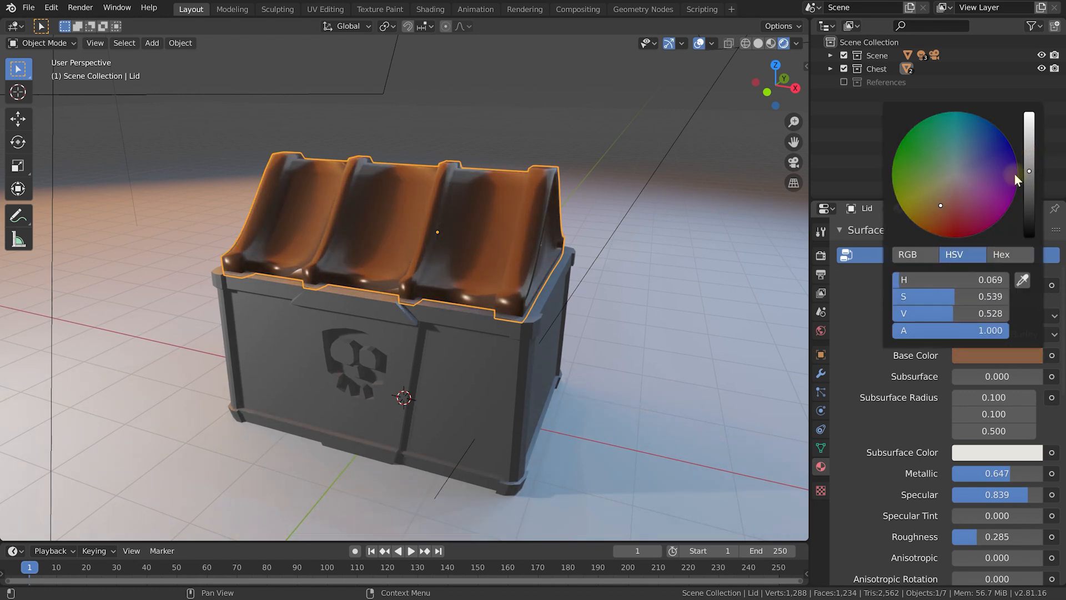
{"action": "left_click_drag", "start_coordinate": [938, 202], "coordinate": [937, 203]}
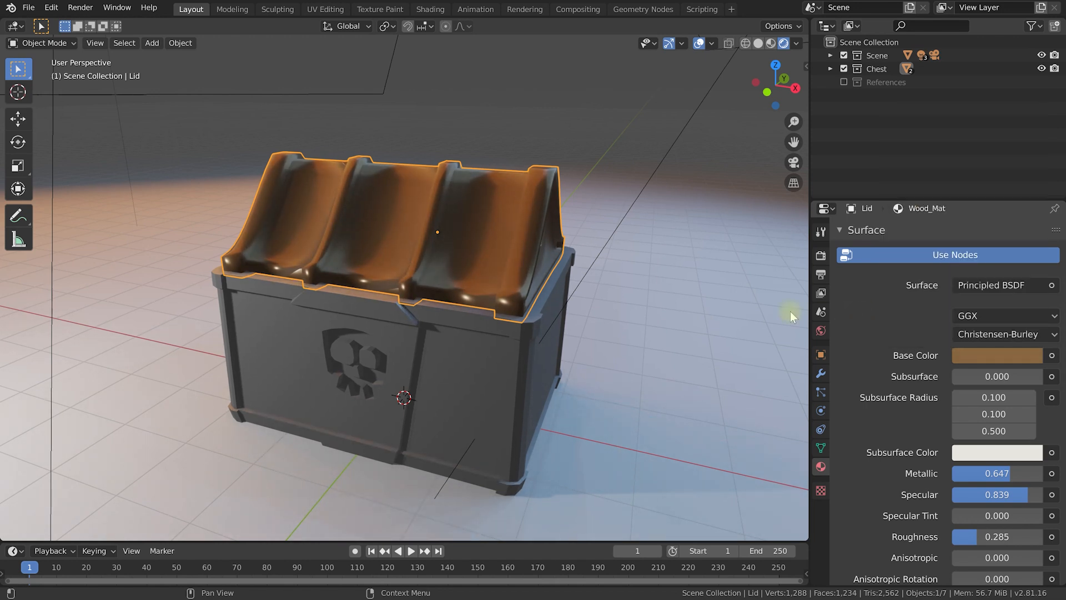
Apply flat shading to the lid and inspect its facets.
{"action": "middle_click_drag", "start_coordinate": [441, 235], "coordinate": [425, 235]}
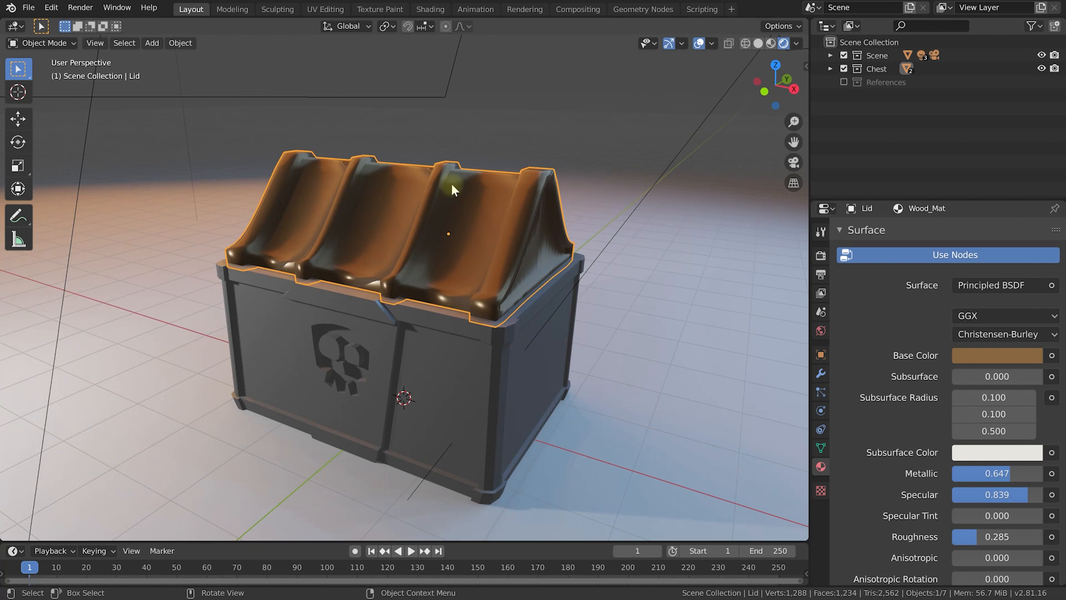
{"action": "right_click", "coordinate": [470, 183]}
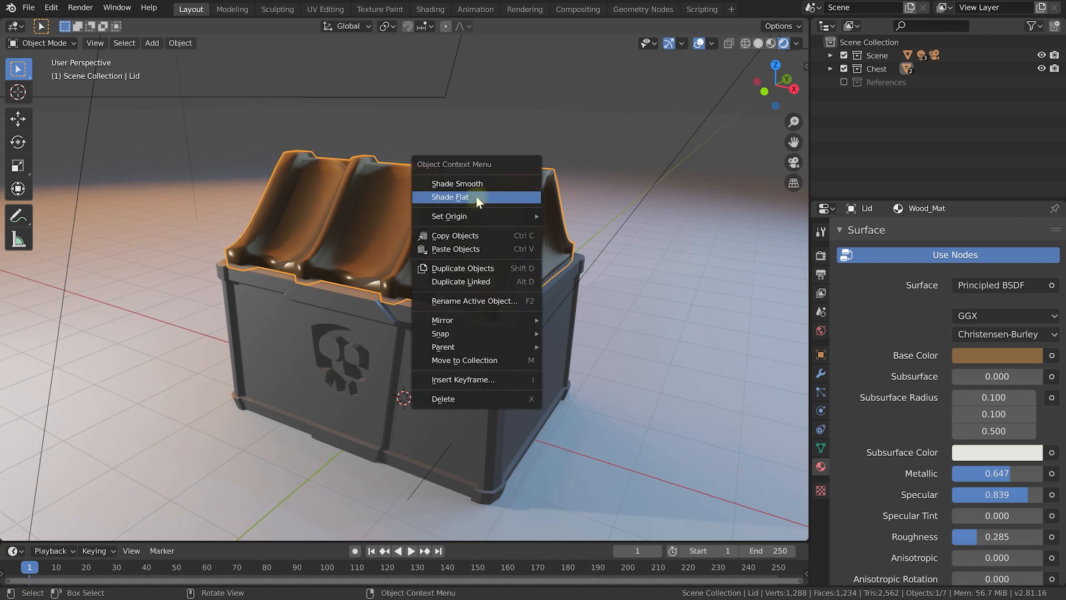
{"action": "left_click", "coordinate": [483, 196]}
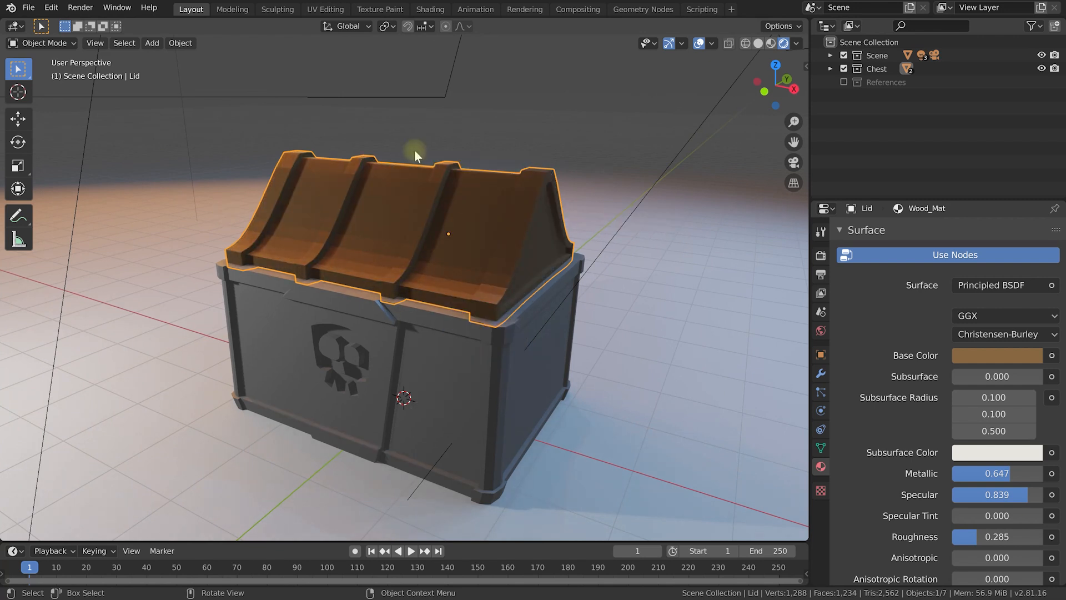
{"action": "middle_click_drag", "start_coordinate": [455, 181], "coordinate": [458, 269]}
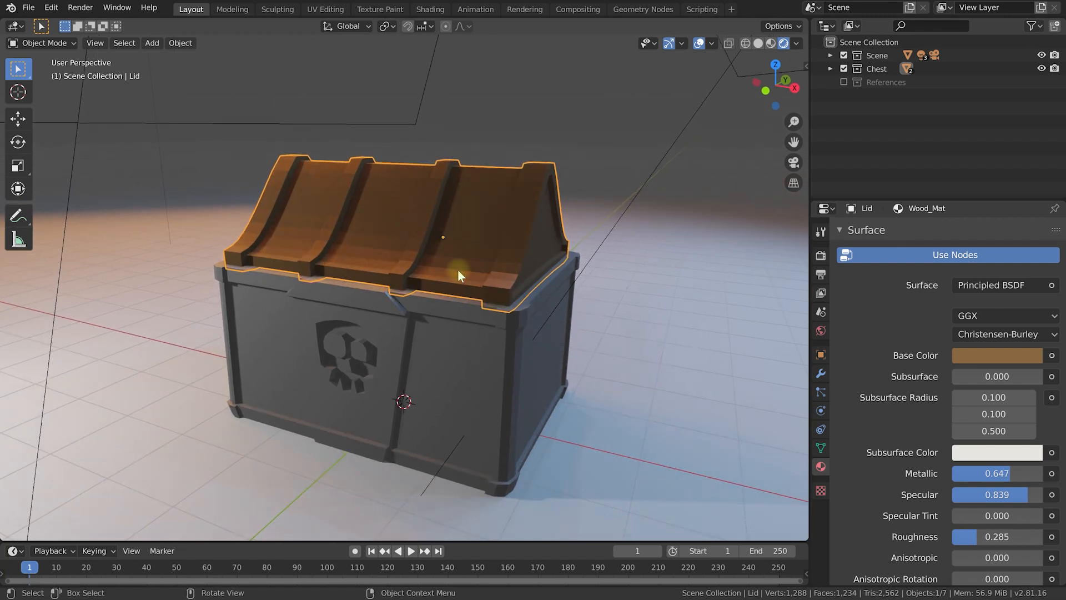
{"action": "middle_click_drag", "start_coordinate": [487, 286], "coordinate": [480, 254]}
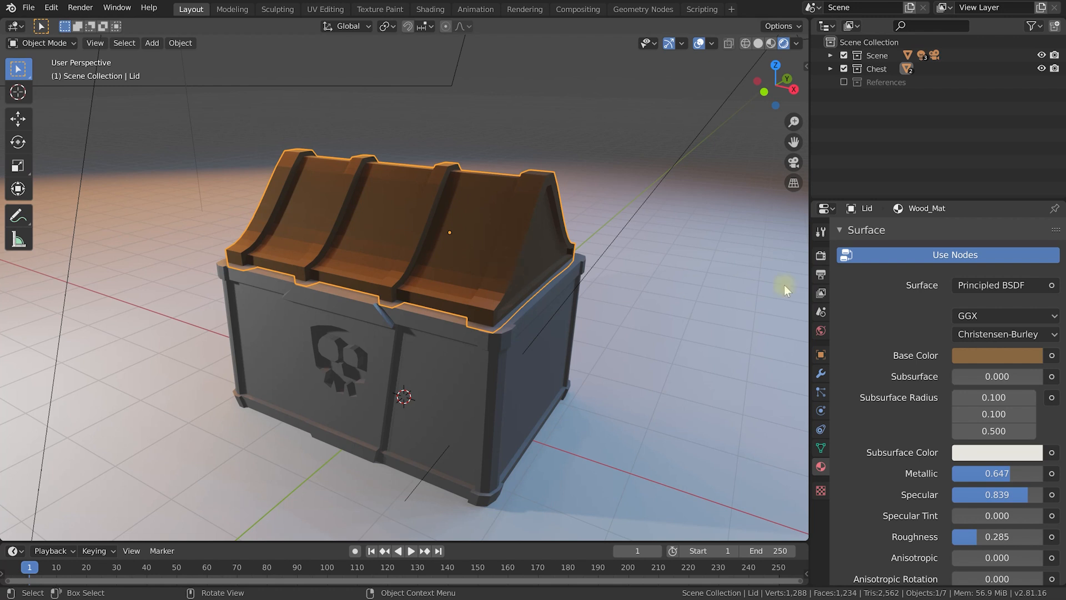
Set Wood_Mat to Metallic 0, Specular 0.147 and Roughness 0.666.
{"action": "scroll", "coordinate": [903, 311], "scroll_direction": "down", "scroll_amount": 3}
{"action": "left_click_drag", "start_coordinate": [1008, 411], "coordinate": [952, 409]}
{"action": "left_click_drag", "start_coordinate": [1021, 429], "coordinate": [960, 428]}
{"action": "middle_click_drag", "start_coordinate": [337, 204], "coordinate": [478, 191]}
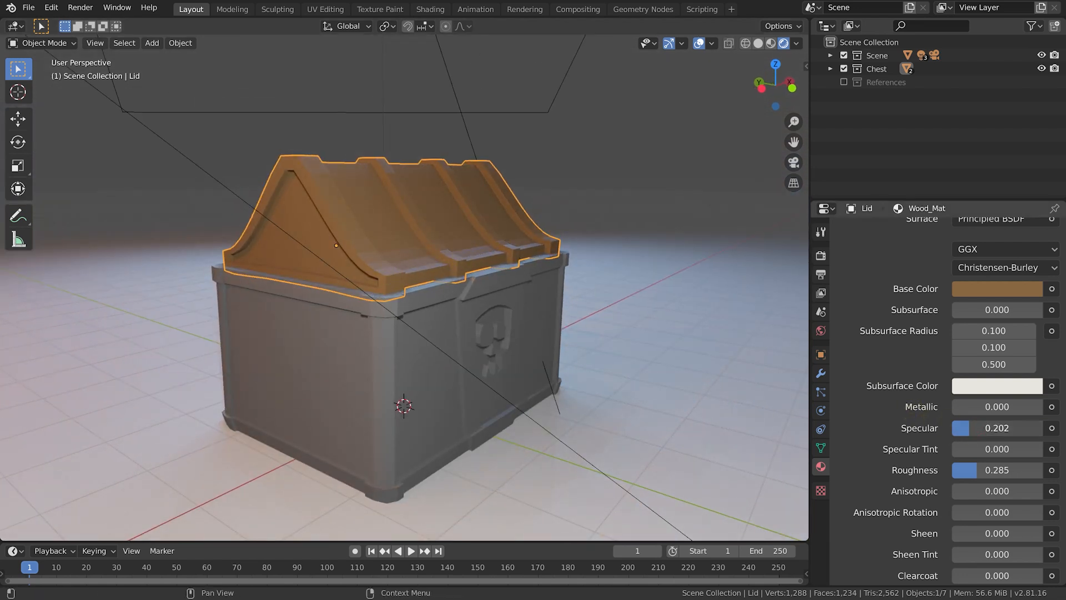
{"action": "left_click_drag", "start_coordinate": [998, 429], "coordinate": [983, 429]}
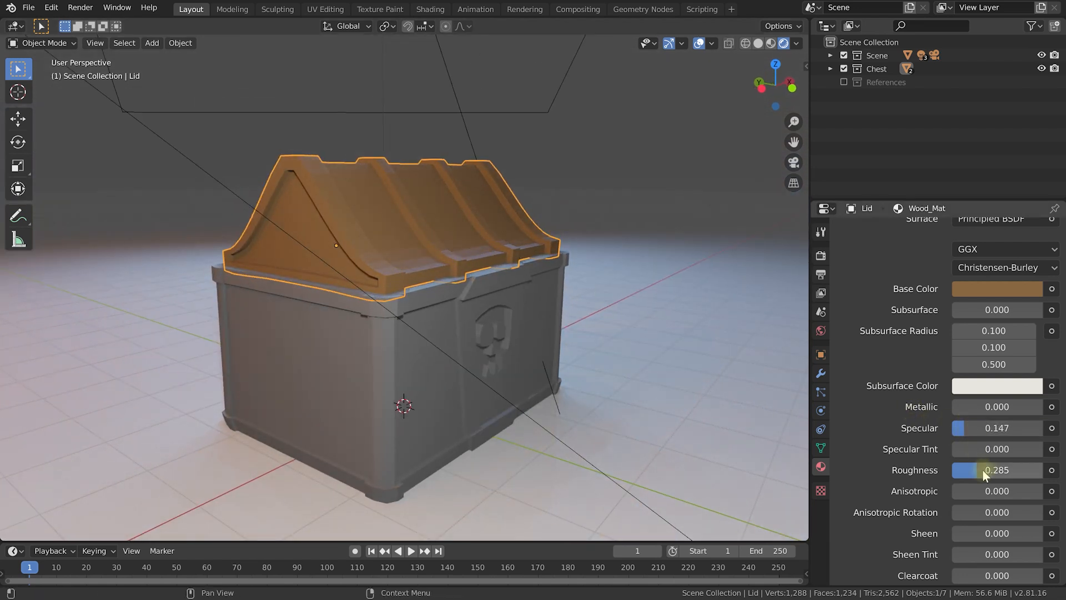
{"action": "left_click_drag", "start_coordinate": [984, 472], "coordinate": [1019, 471]}
{"action": "middle_click_drag", "start_coordinate": [434, 220], "coordinate": [472, 322]}
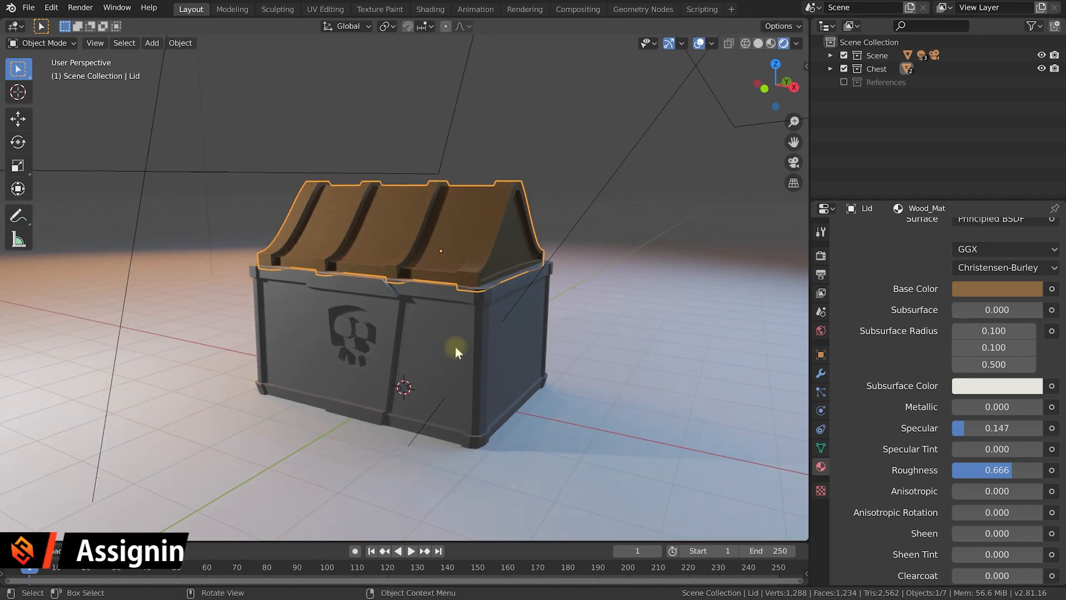
Select the chest body and add a second, empty material slot beside Metal_Mat.
{"action": "left_click", "coordinate": [454, 337]}
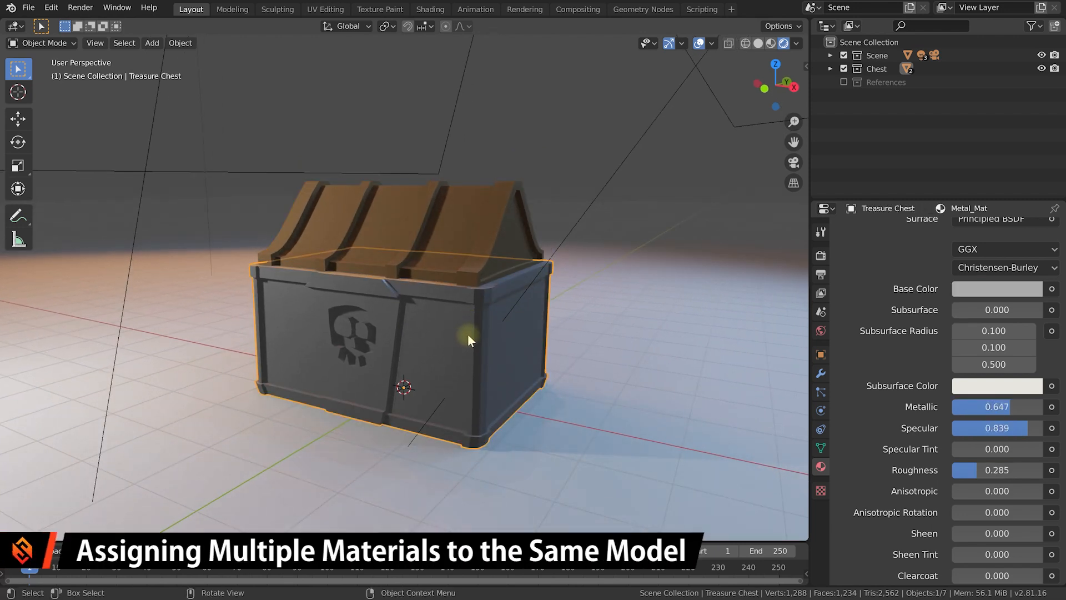
{"action": "left_click", "coordinate": [470, 232]}
{"action": "middle_click_drag", "start_coordinate": [374, 317], "coordinate": [438, 237]}
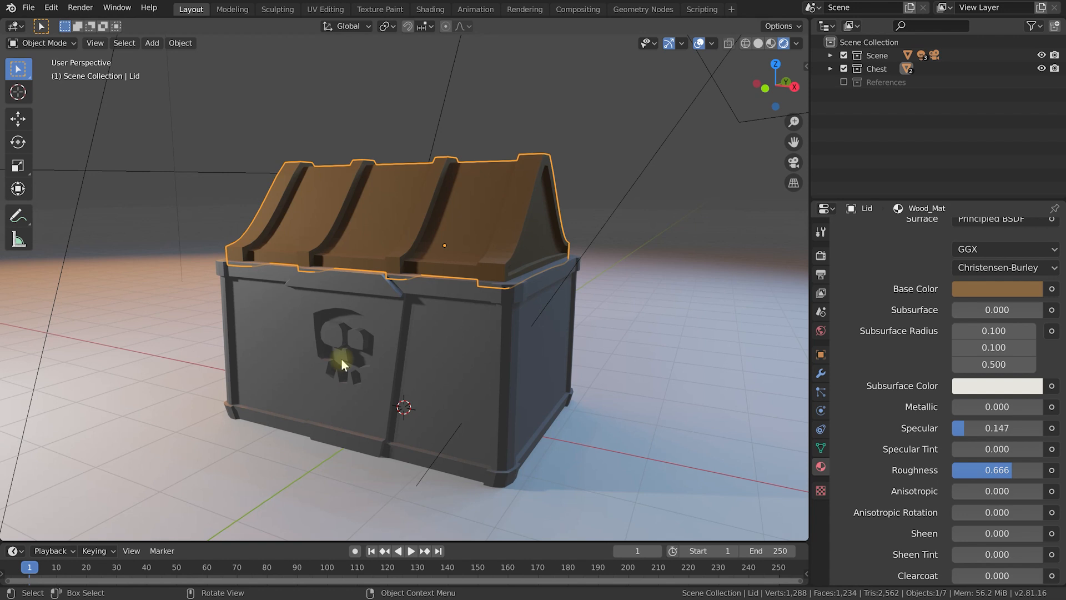
{"action": "left_click", "coordinate": [441, 358]}
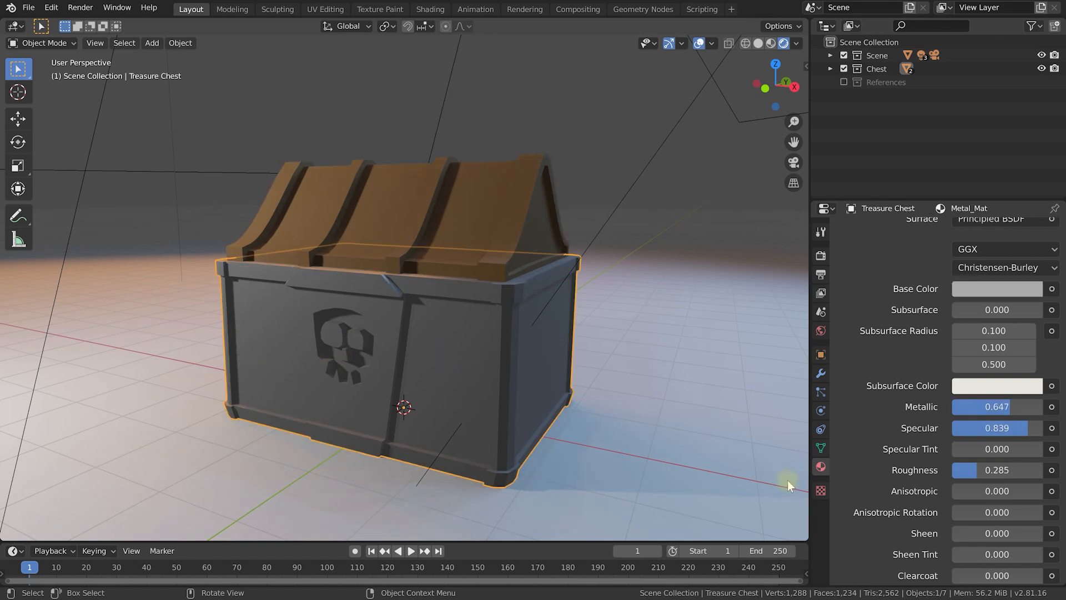
{"action": "scroll", "coordinate": [890, 376], "scroll_direction": "up", "scroll_amount": 5}
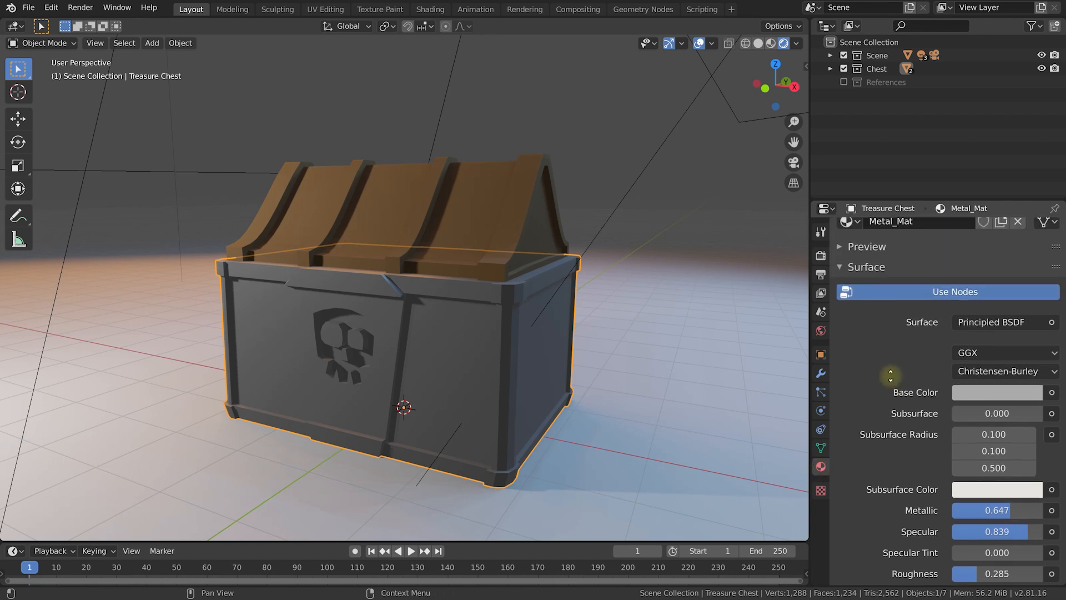
{"action": "scroll", "coordinate": [890, 376], "scroll_direction": "up", "scroll_amount": 3}
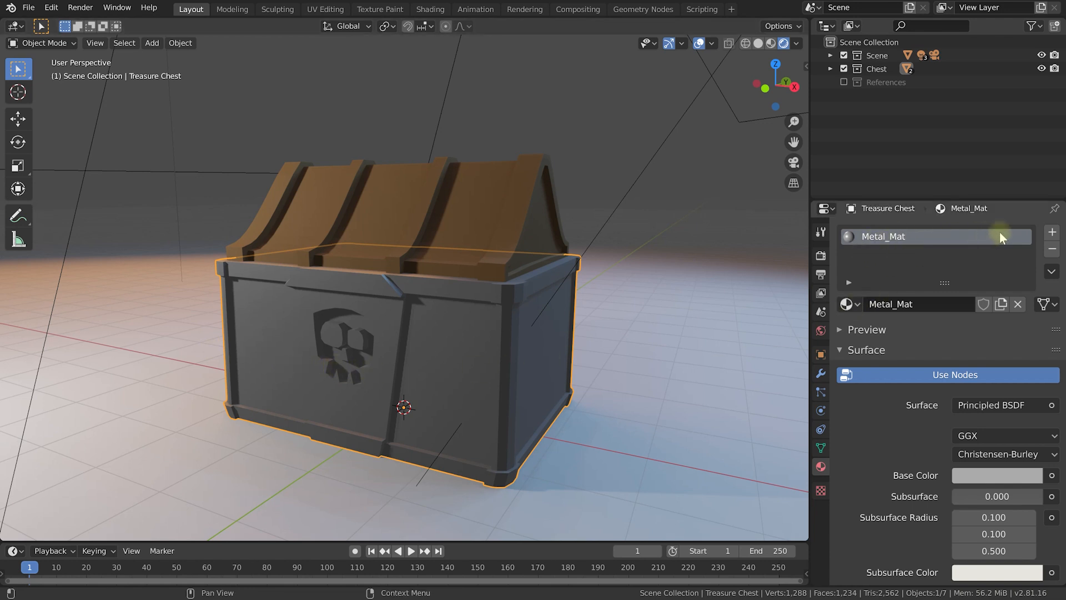
{"action": "left_click", "coordinate": [1052, 233]}
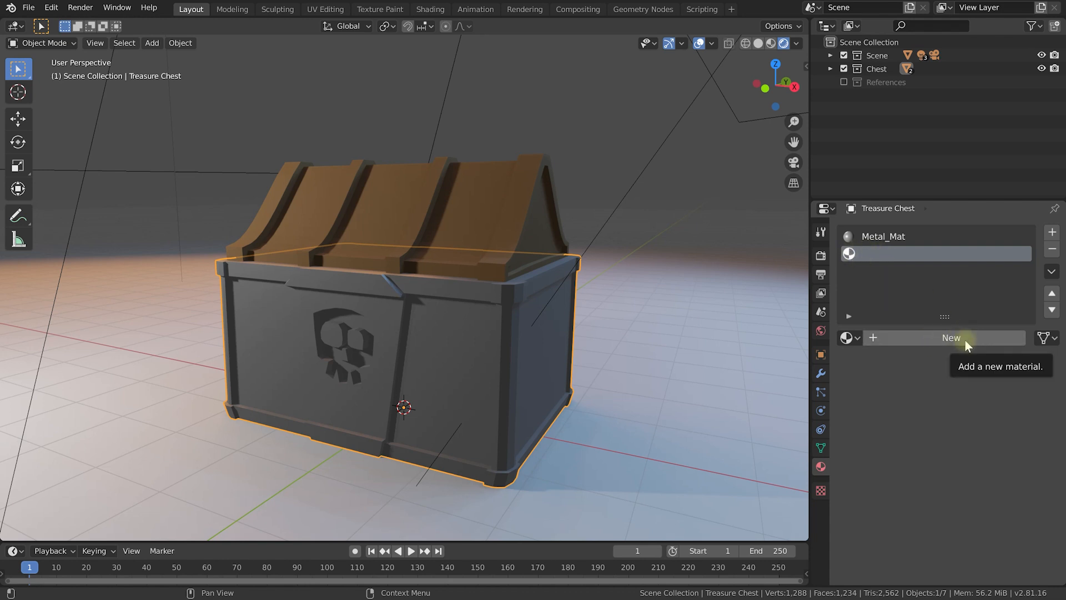
Put the existing Wood_Mat into the chest body's empty second material slot.
{"action": "left_click", "coordinate": [858, 338]}
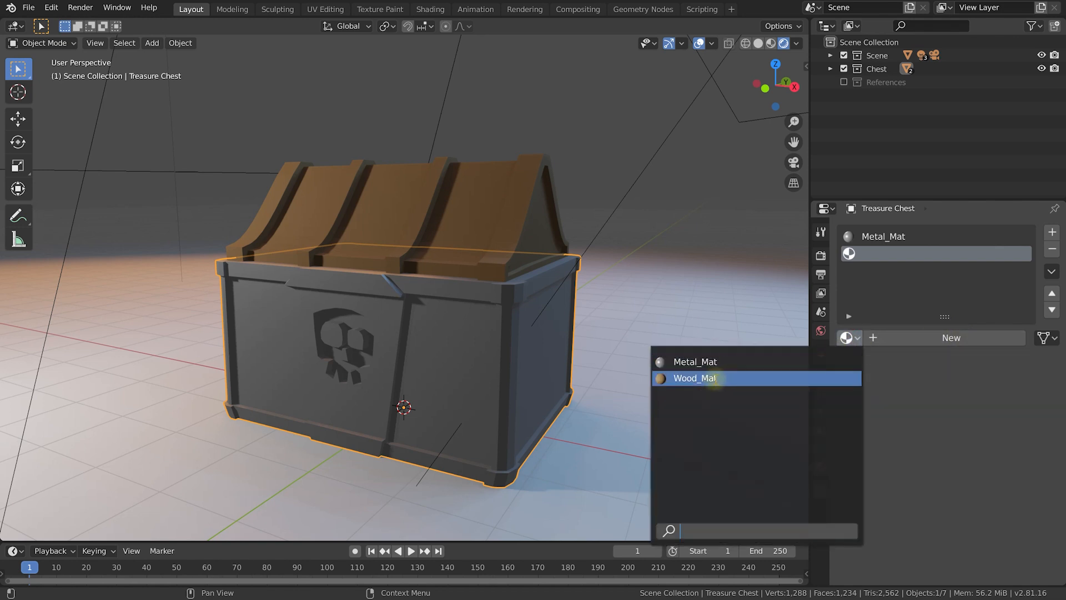
{"action": "left_click", "coordinate": [714, 379]}
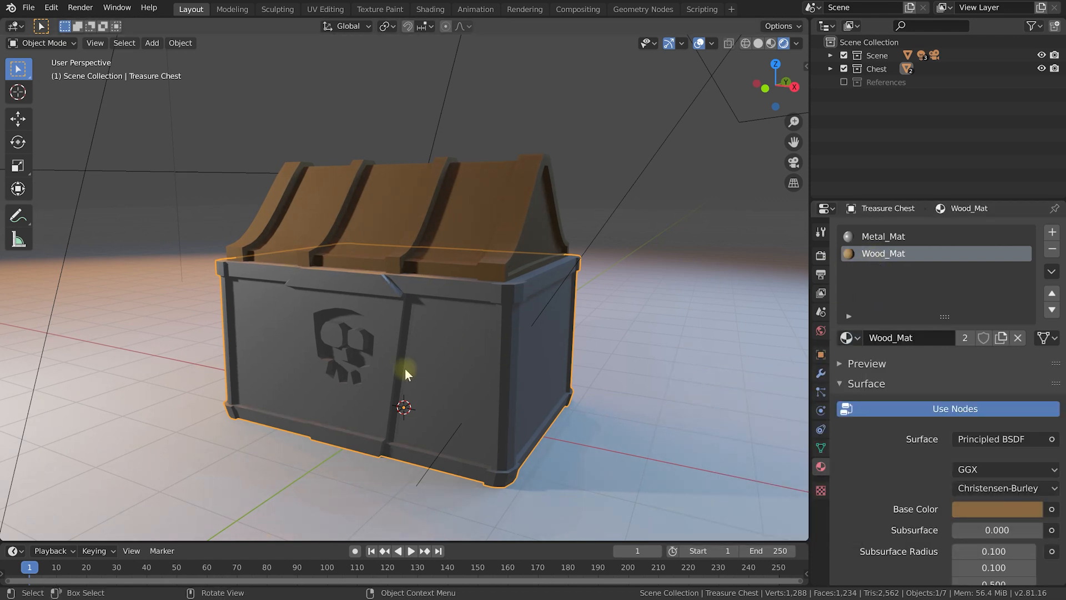
{"action": "middle_click_drag", "start_coordinate": [264, 364], "coordinate": [157, 359]}
{"action": "middle_click_drag", "start_coordinate": [429, 295], "coordinate": [399, 328]}
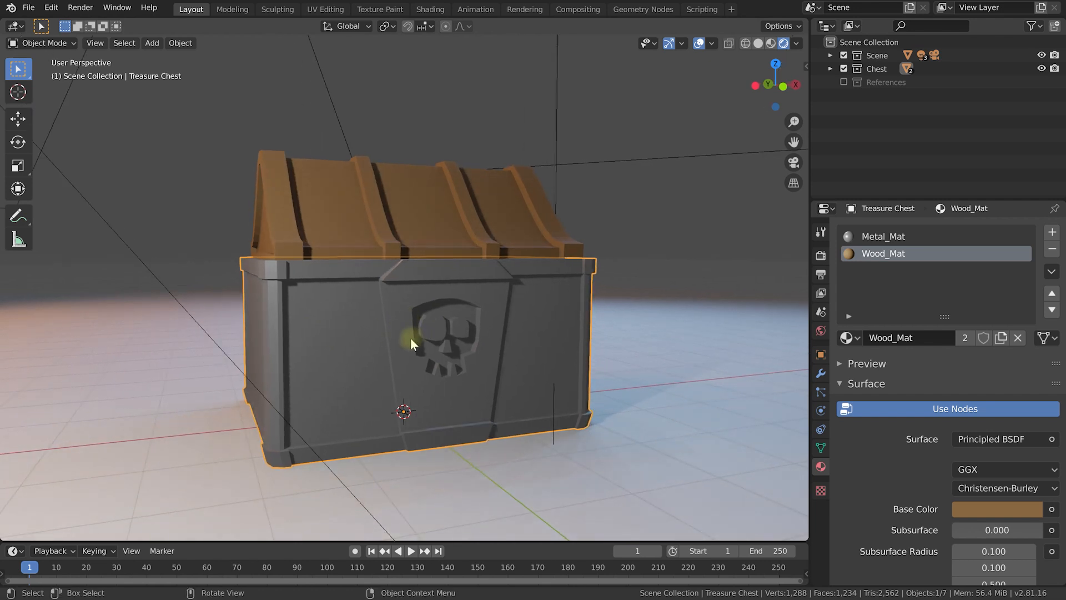
Enter face editing on the chest body and select the recessed panels all around, including the narrow faces along their edges.
{"action": "key", "text": "Tab"}
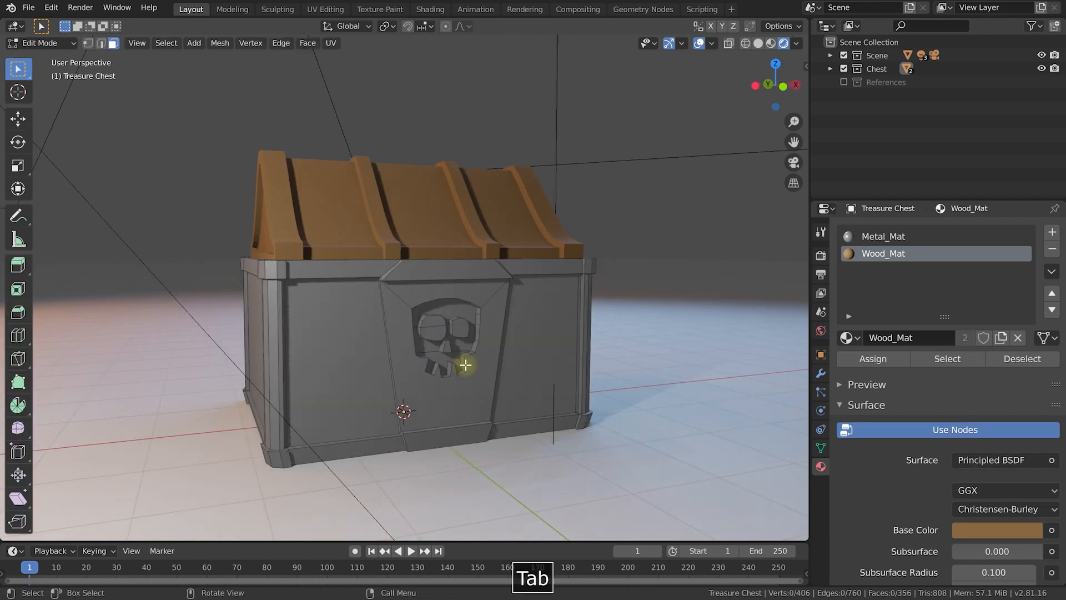
{"action": "middle_click_drag", "start_coordinate": [417, 345], "coordinate": [421, 348]}
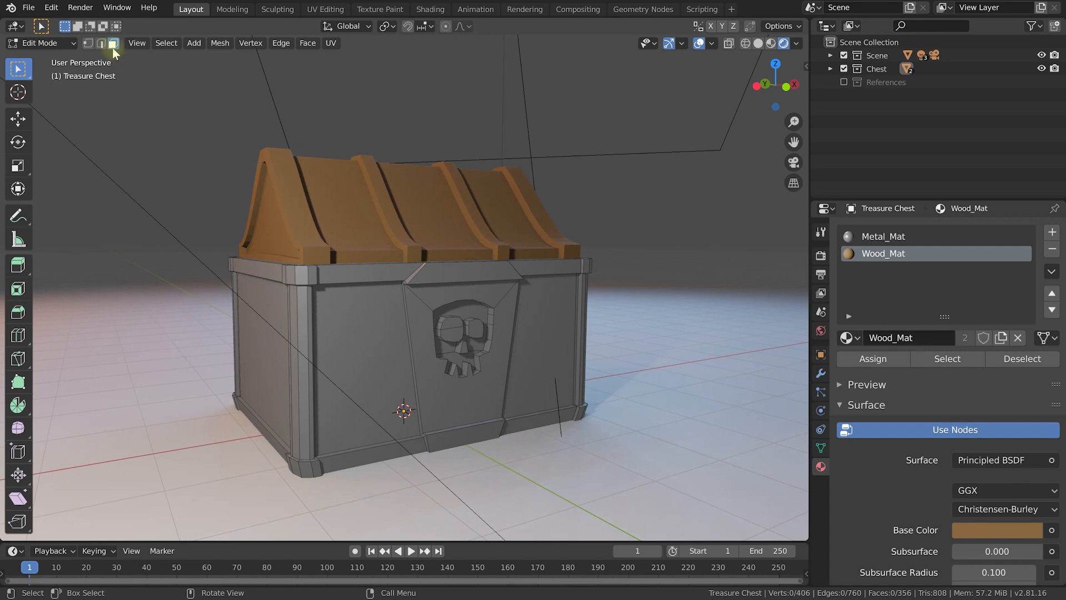
{"action": "key", "text": "3"}
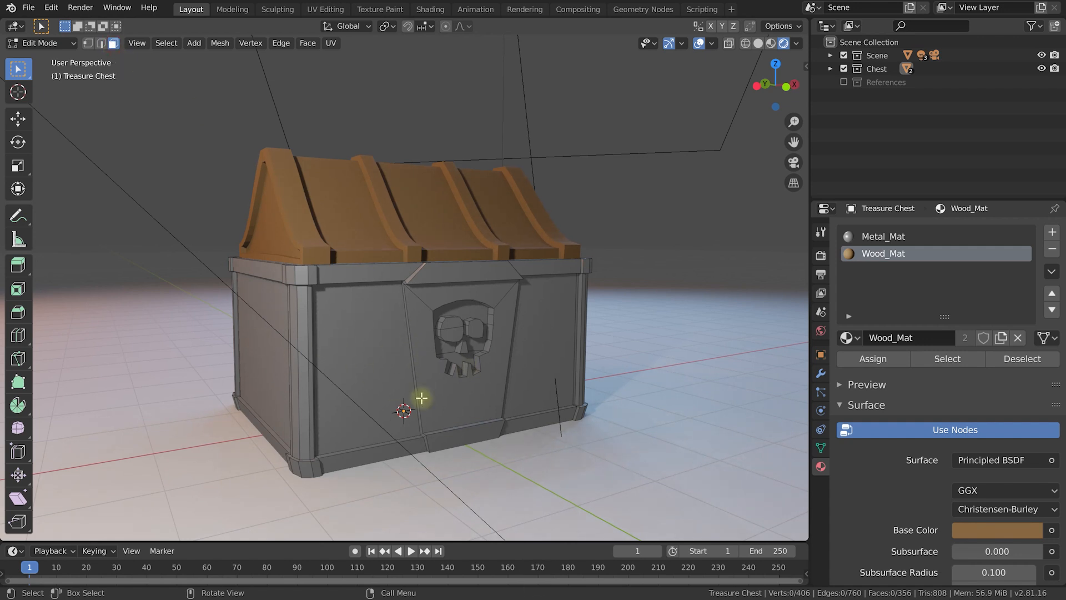
{"action": "left_click", "coordinate": [371, 346]}
{"action": "middle_click_drag", "start_coordinate": [371, 346], "coordinate": [441, 326]}
{"action": "left_click", "coordinate": [340, 357]}
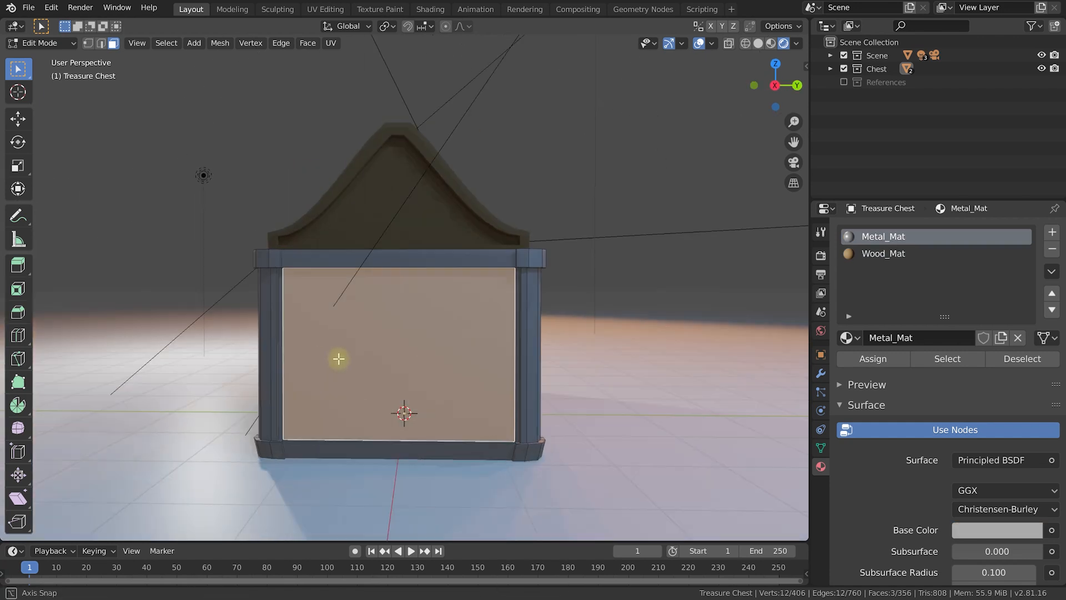
{"action": "left_click", "coordinate": [245, 303], "text": "shift"}
{"action": "left_click", "coordinate": [555, 326], "text": "shift"}
{"action": "middle_click_drag", "start_coordinate": [555, 326], "coordinate": [209, 300]}
{"action": "left_click", "coordinate": [208, 300], "text": "shift"}
{"action": "left_click", "coordinate": [250, 320], "text": "shift"}
{"action": "left_click", "coordinate": [525, 360], "text": "shift"}
{"action": "middle_click_drag", "start_coordinate": [616, 367], "coordinate": [503, 367]}
{"action": "left_click", "coordinate": [444, 345], "text": "shift"}
{"action": "left_click", "coordinate": [249, 311], "text": "shift"}
{"action": "left_click", "coordinate": [559, 288], "text": "shift"}
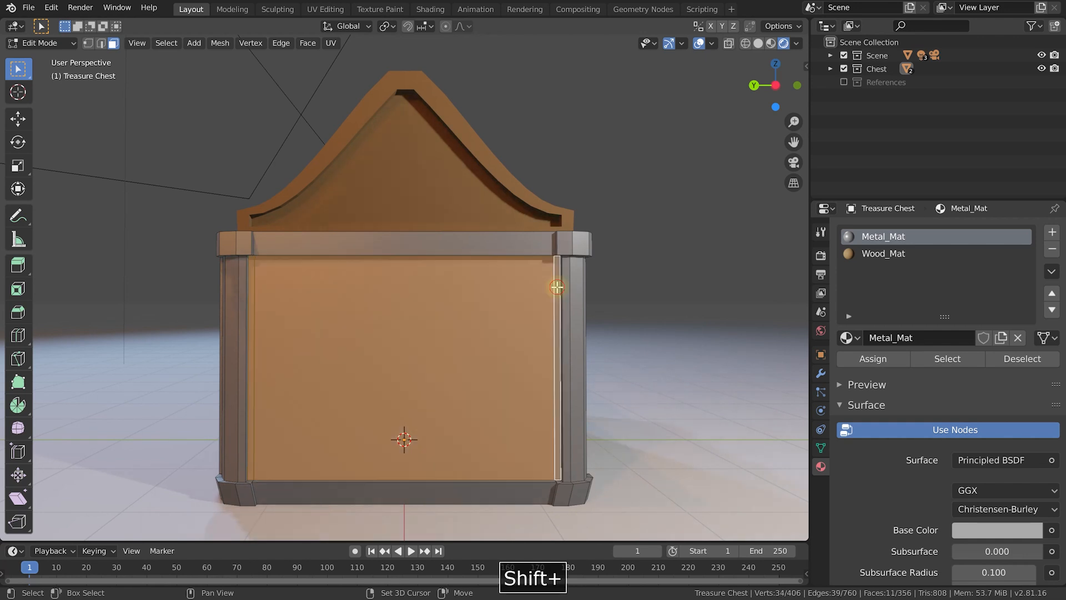
{"action": "middle_click_drag", "start_coordinate": [617, 306], "coordinate": [500, 322]}
{"action": "left_click", "coordinate": [200, 344], "text": "shift"}
{"action": "left_click", "coordinate": [603, 344], "text": "shift"}
{"action": "middle_click_drag", "start_coordinate": [603, 344], "coordinate": [352, 342]}
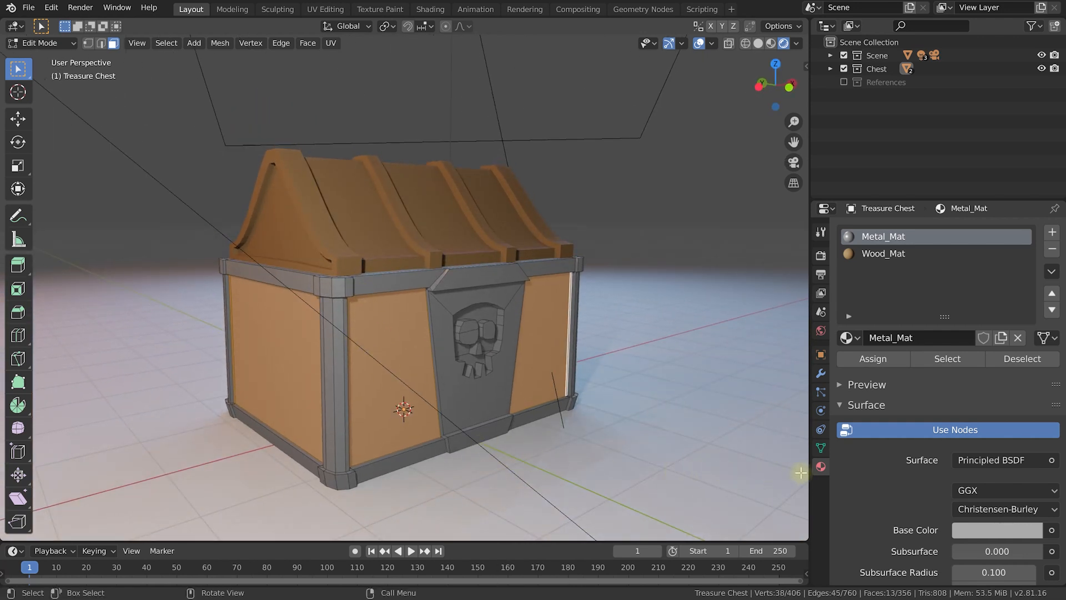
Assign Wood_Mat to the selected panel faces, then leave mesh editing and inspect the chest body.
{"action": "left_click", "coordinate": [875, 255]}
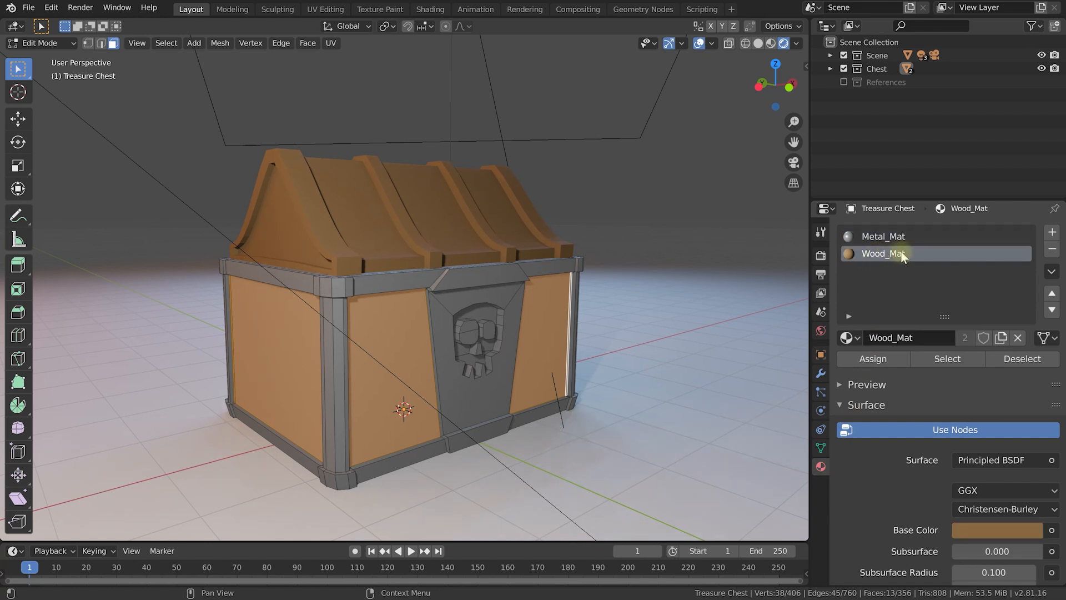
{"action": "left_click", "coordinate": [872, 360]}
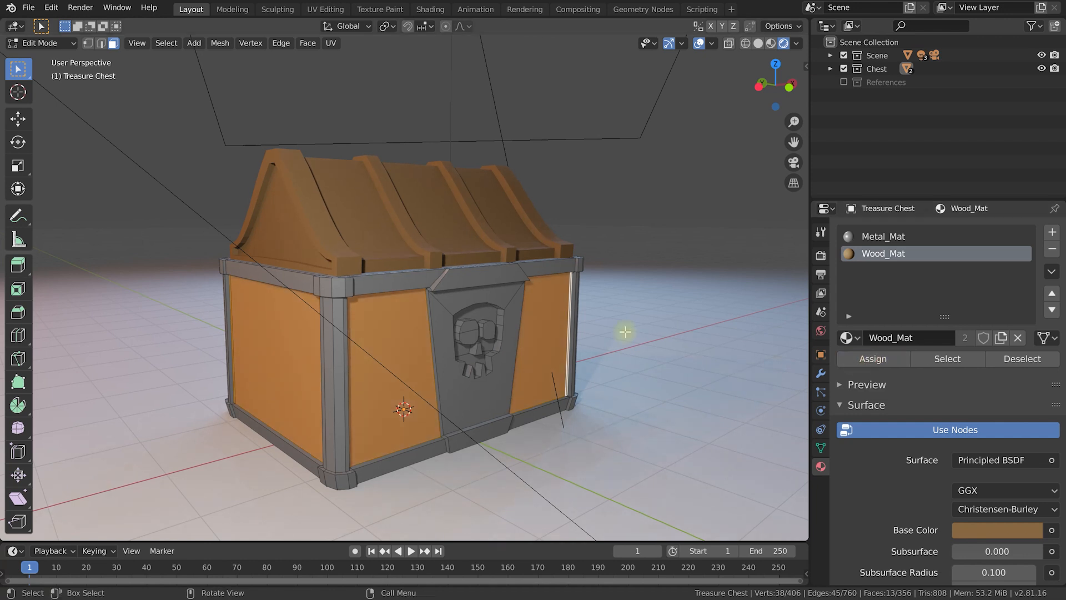
{"action": "middle_click_drag", "start_coordinate": [649, 333], "coordinate": [40, 317]}
{"action": "key", "text": "Tab"}
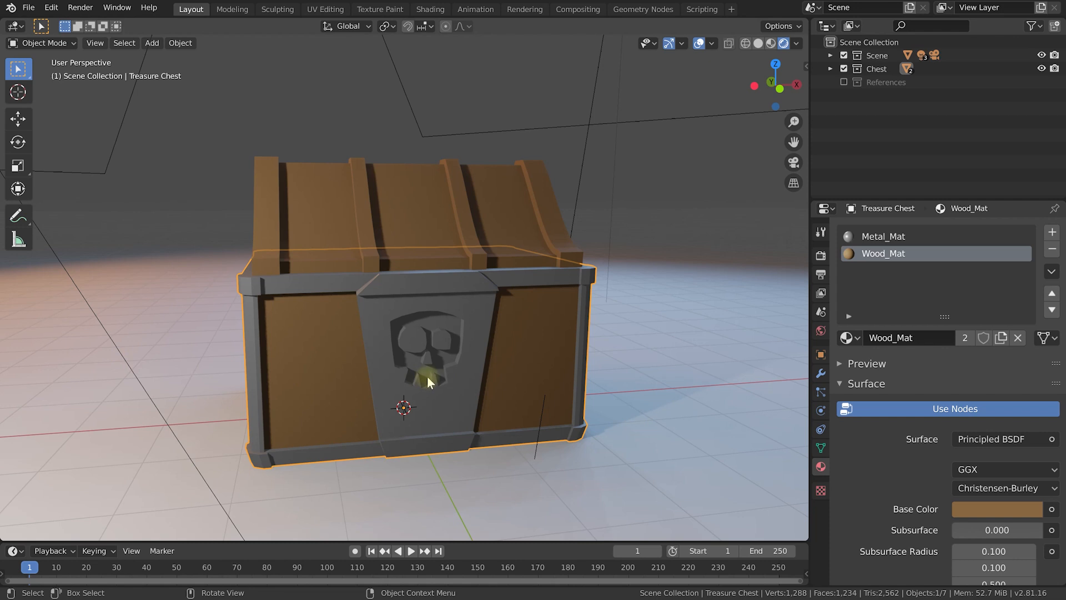
{"action": "mouse_move", "coordinate": [423, 369]}
{"action": "middle_mouse_down"}
{"action": "mouse_move", "coordinate": [488, 365]}
{"action": "mouse_move", "coordinate": [439, 364]}
{"action": "middle_mouse_up"}
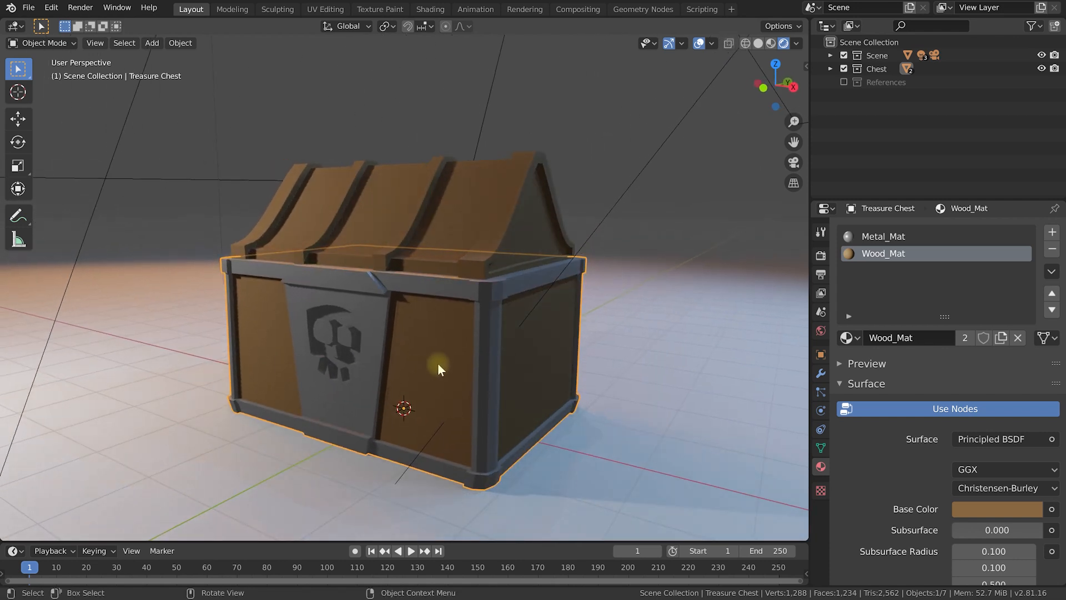
{"action": "middle_click_drag", "start_coordinate": [427, 289], "coordinate": [439, 295]}
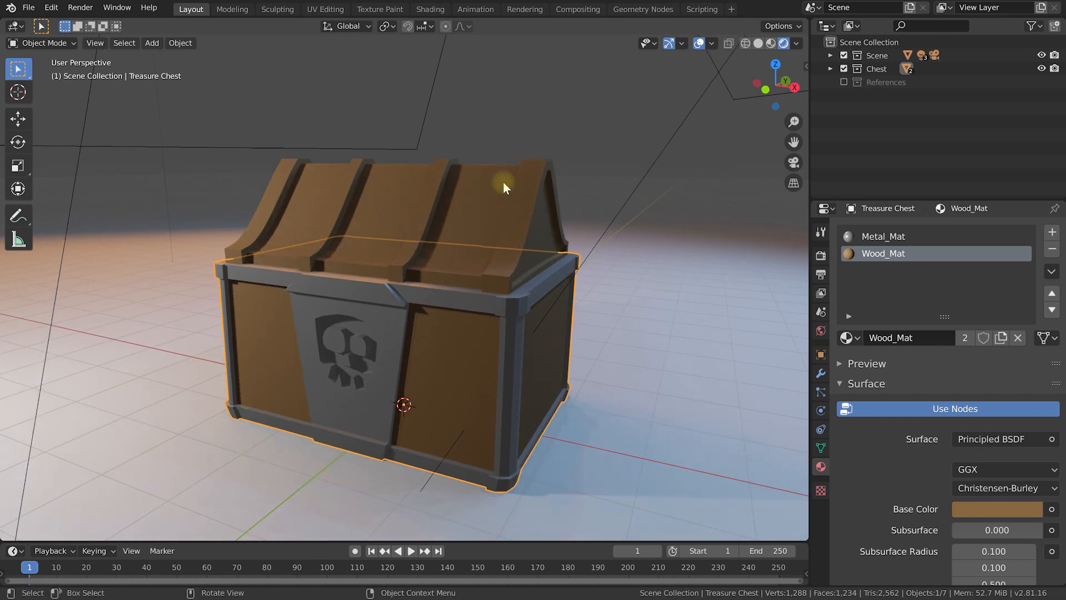
Select the lid and add a second material slot containing the existing Metal_Mat.
{"action": "left_click", "coordinate": [456, 176]}
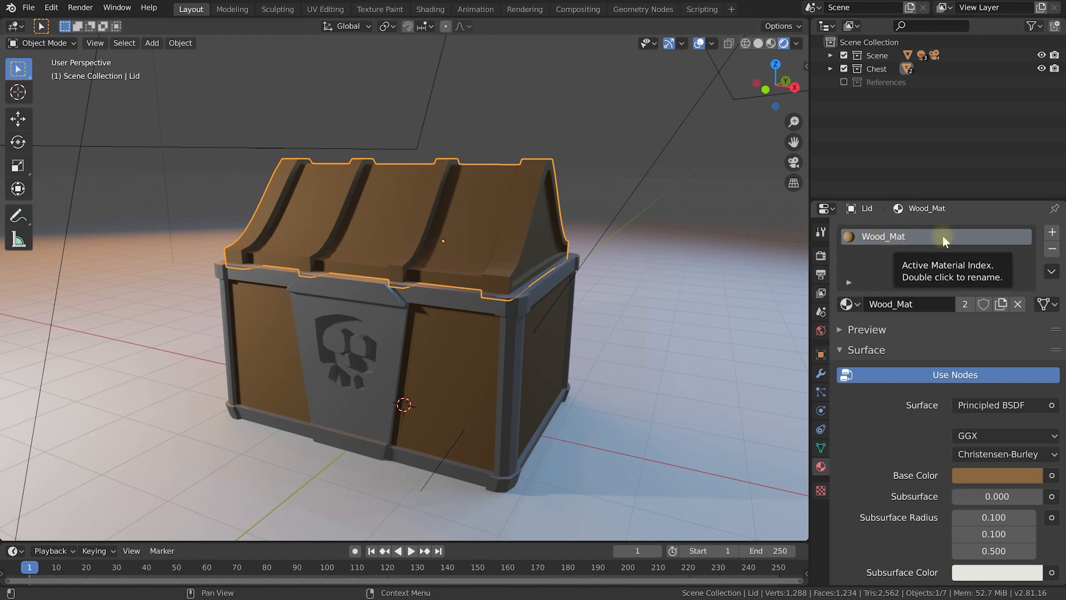
{"action": "left_click", "coordinate": [1053, 233]}
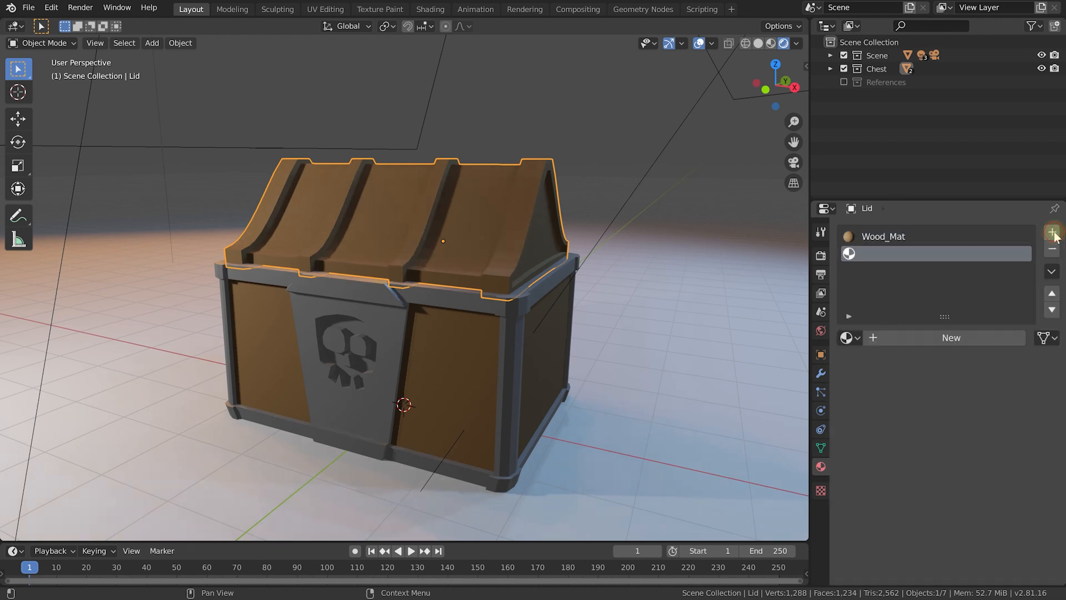
{"action": "left_click", "coordinate": [848, 338]}
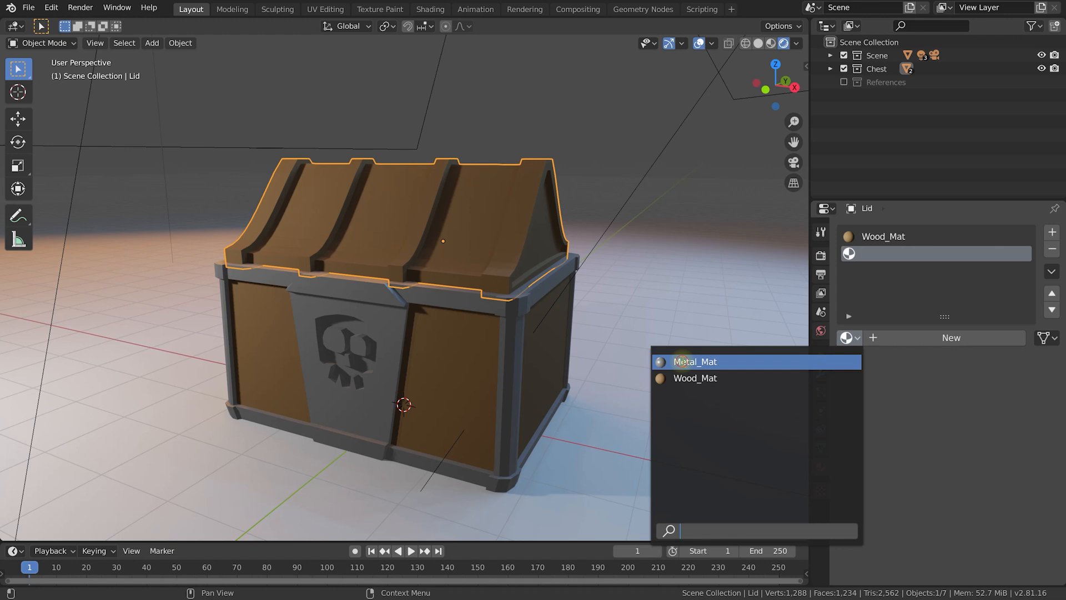
{"action": "left_click", "coordinate": [683, 362]}
Assign Metal_Mat to all of the lid's faces in mesh editing and clear the selection.
{"action": "key", "text": "Tab"}
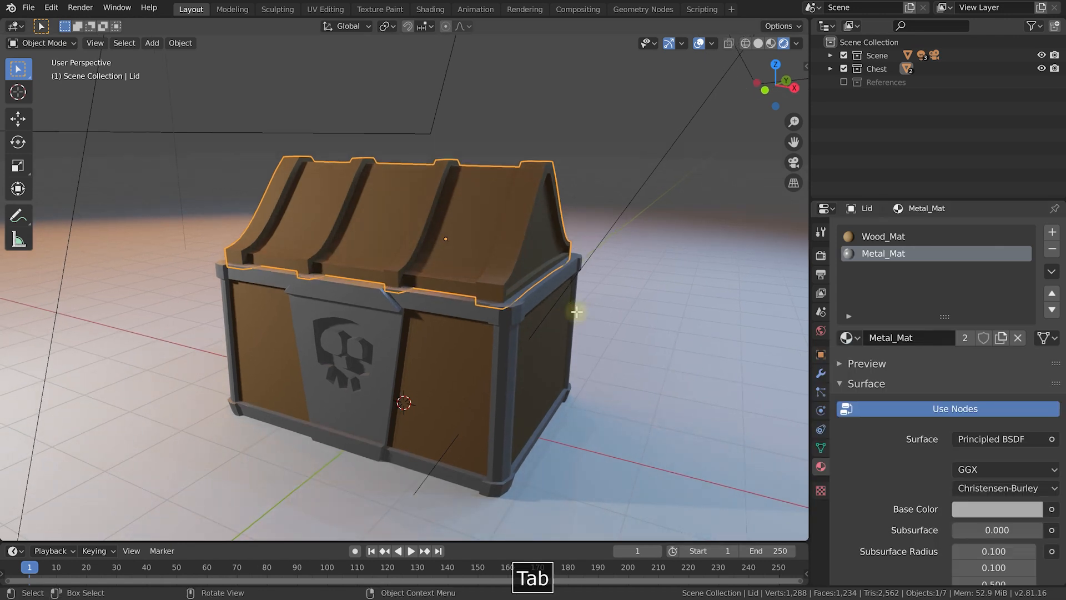
{"action": "middle_click_drag", "start_coordinate": [579, 302], "coordinate": [525, 298]}
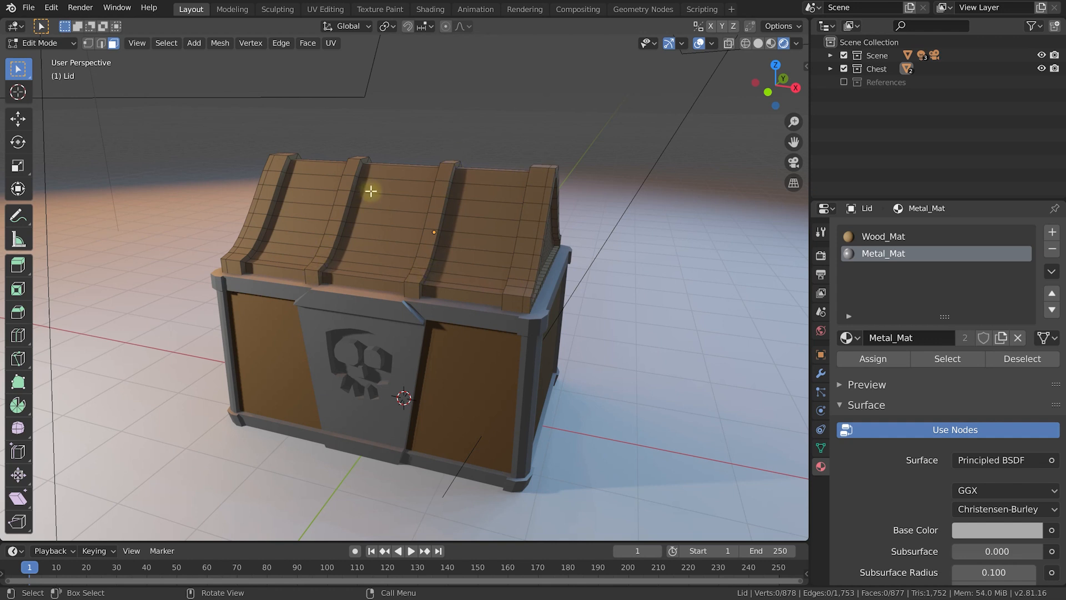
{"action": "middle_click_drag", "start_coordinate": [499, 166], "coordinate": [467, 254]}
{"action": "middle_click_drag", "start_coordinate": [519, 290], "coordinate": [524, 238]}
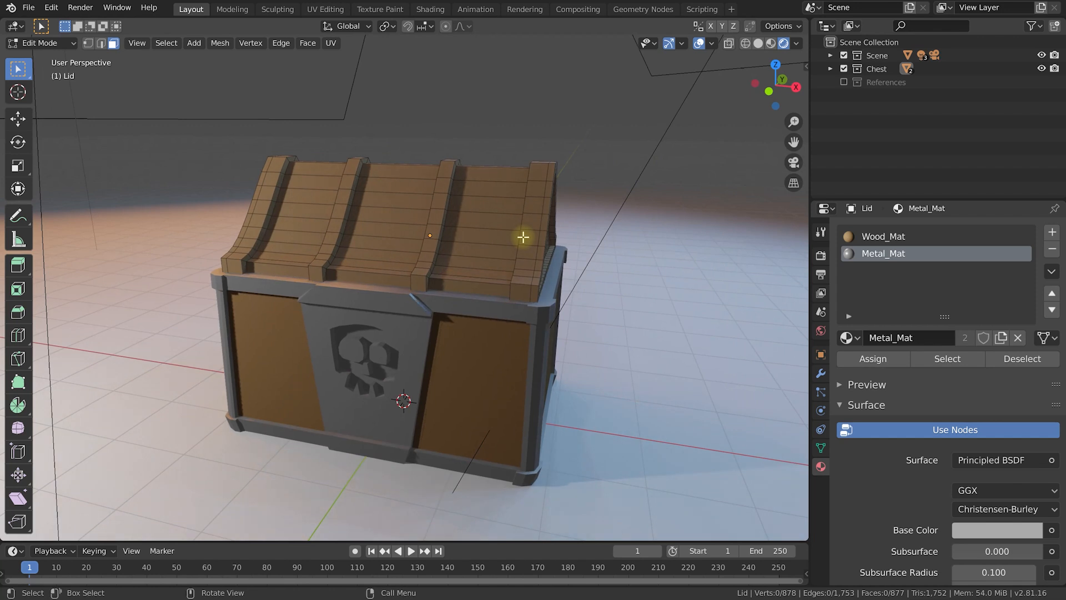
{"action": "key", "text": "a"}
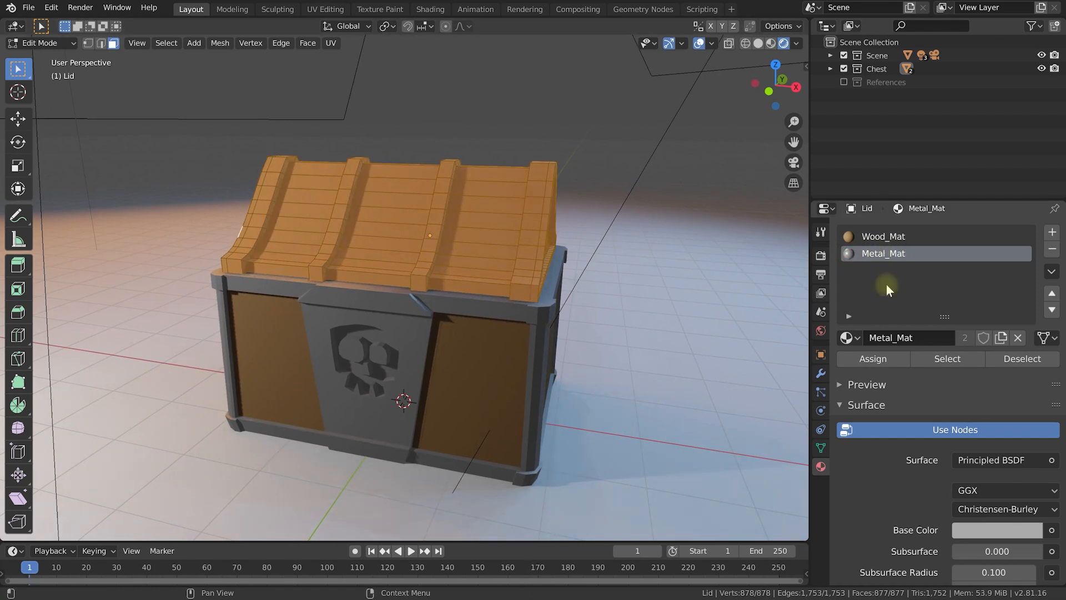
{"action": "left_click", "coordinate": [873, 360]}
{"action": "key", "text": "alt+a"}
Select the lid's three face loops between the raised straps and the recessed vertical faces on both gable ends.
{"action": "mouse_move", "coordinate": [637, 234]}
{"action": "middle_mouse_down"}
{"action": "mouse_move", "coordinate": [636, 209]}
{"action": "mouse_move", "coordinate": [583, 202]}
{"action": "mouse_move", "coordinate": [628, 225]}
{"action": "middle_mouse_up"}
{"action": "scroll", "coordinate": [543, 185], "scroll_direction": "up", "scroll_amount": 2}
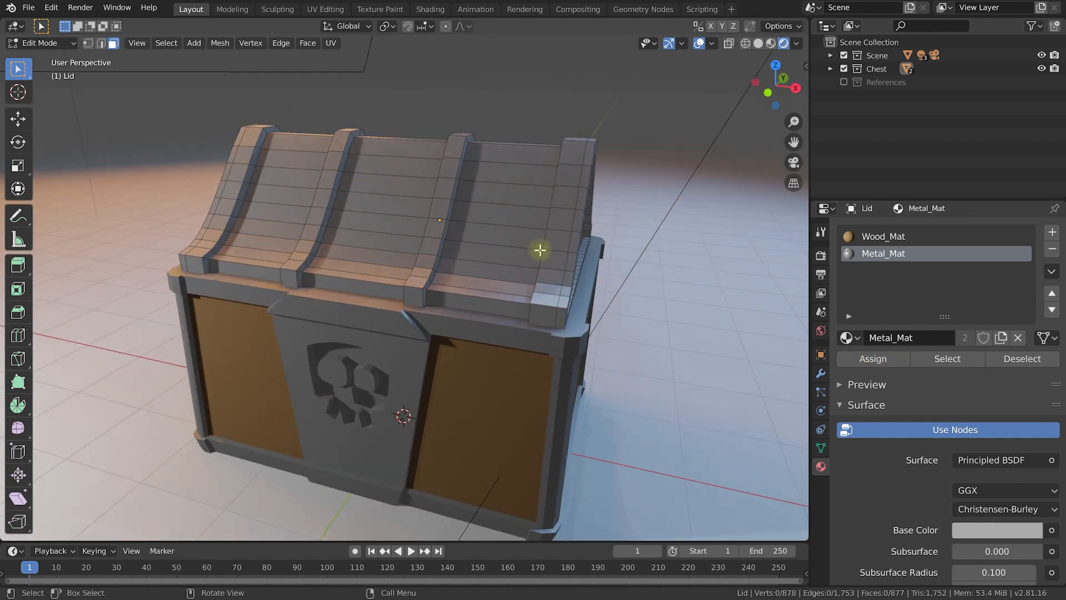
{"action": "left_click", "coordinate": [495, 226], "text": "alt+shift"}
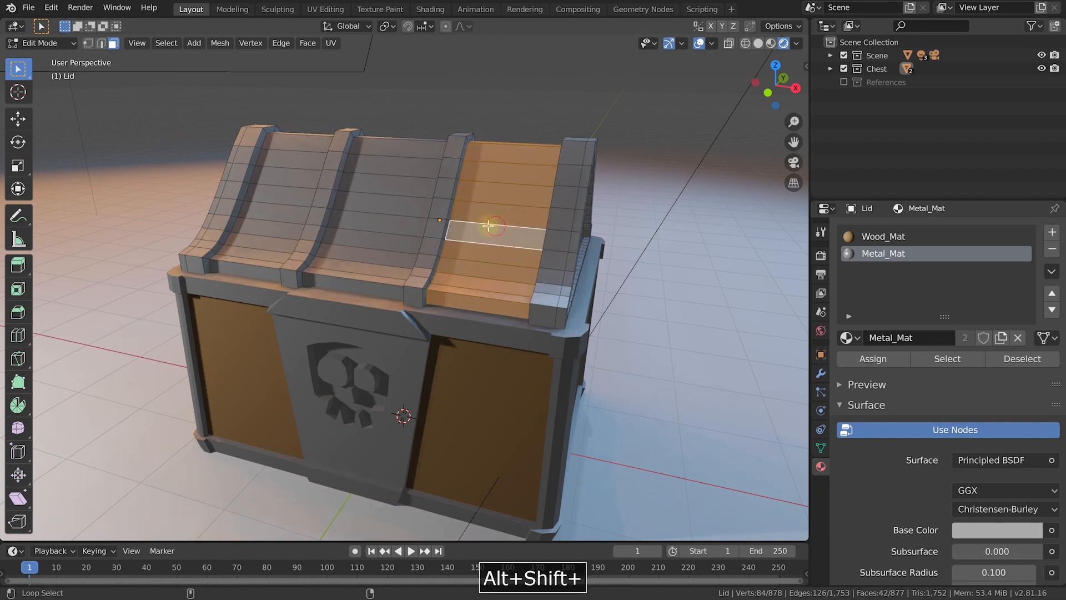
{"action": "left_click", "coordinate": [377, 216], "text": "alt+shift"}
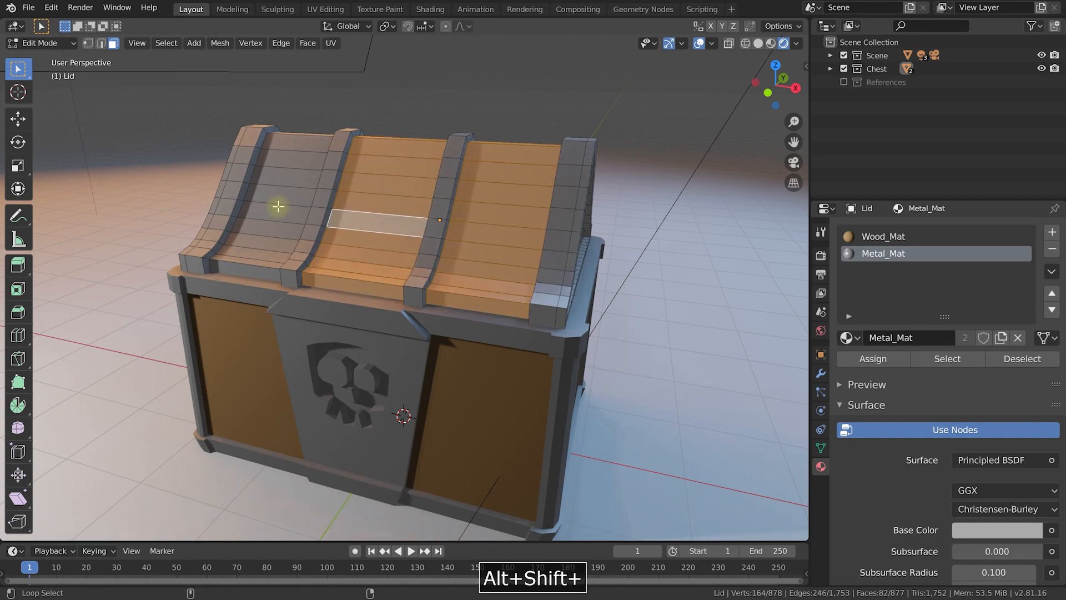
{"action": "left_click", "coordinate": [278, 207], "text": "alt+shift"}
{"action": "middle_click_drag", "start_coordinate": [631, 262], "coordinate": [402, 234], "text": "alt"}
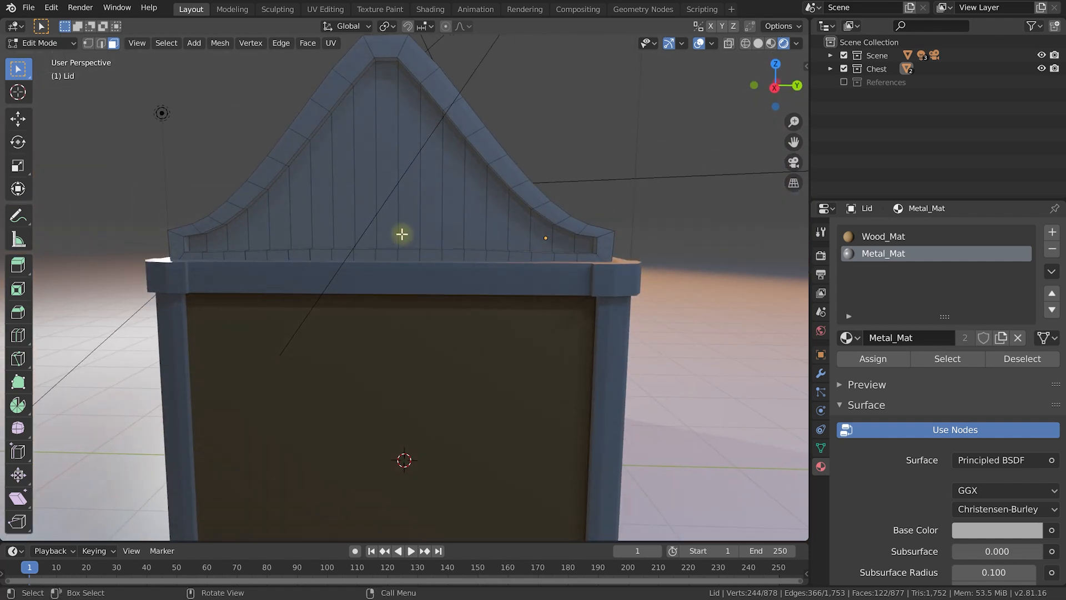
{"action": "left_click_drag", "start_coordinate": [201, 244], "coordinate": [580, 241], "text": "shift"}
{"action": "middle_click_drag", "start_coordinate": [202, 152], "coordinate": [381, 139]}
{"action": "left_click_drag", "start_coordinate": [218, 244], "coordinate": [614, 241], "text": "shift"}
{"action": "middle_click_drag", "start_coordinate": [624, 159], "coordinate": [393, 188]}
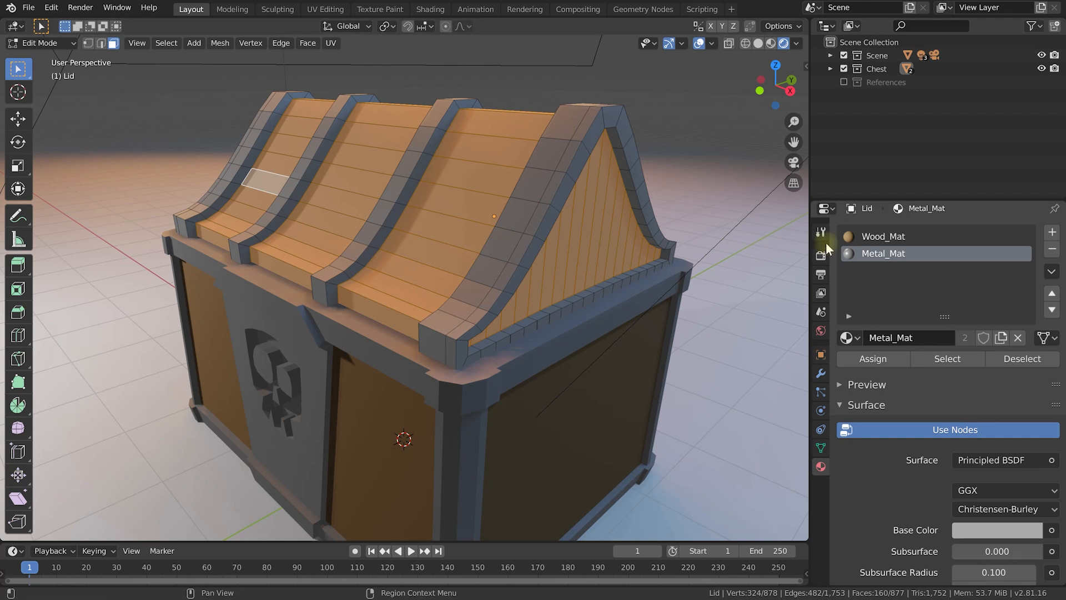
Assign Wood_Mat to the selected lid faces, then leave mesh editing, deselect the lid and inspect the chest.
{"action": "left_click", "coordinate": [883, 239]}
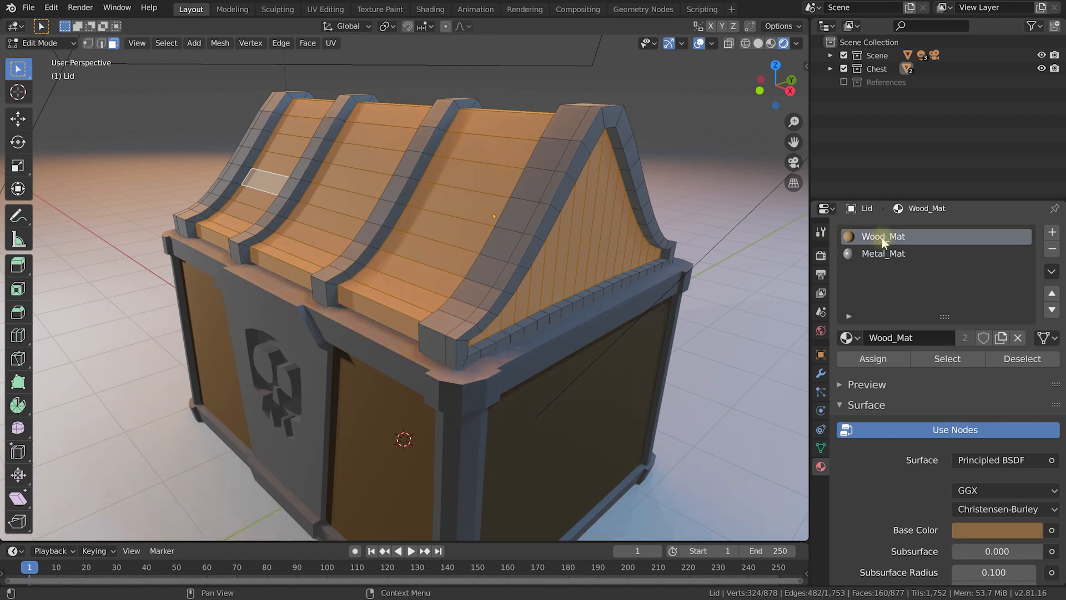
{"action": "left_click", "coordinate": [874, 359]}
{"action": "key", "text": "Tab"}
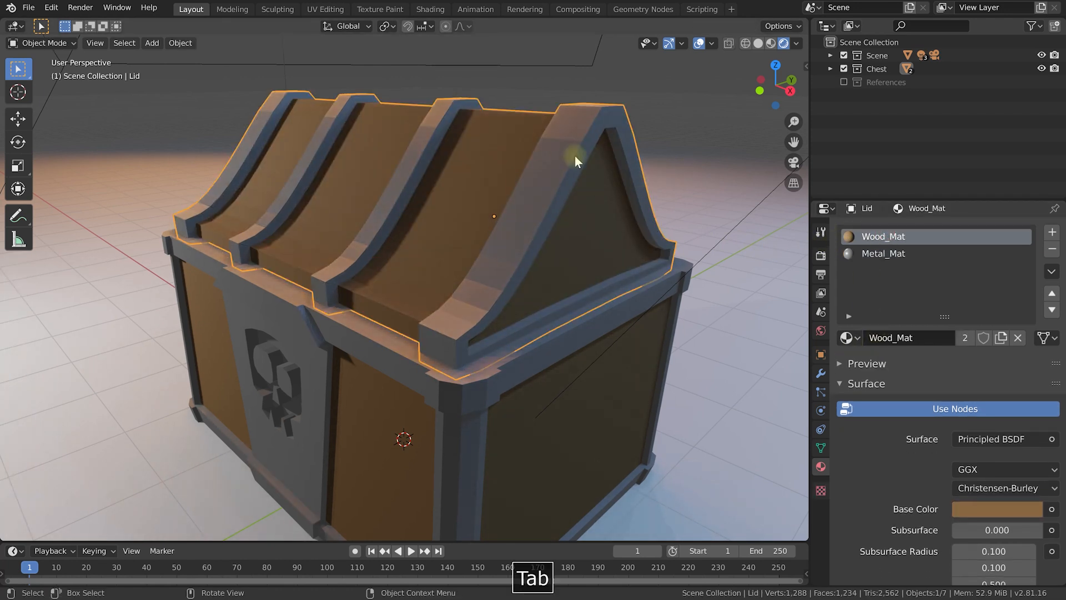
{"action": "left_click", "coordinate": [549, 90]}
{"action": "scroll", "coordinate": [388, 174], "scroll_direction": "down", "scroll_amount": 2}
{"action": "middle_click_drag", "start_coordinate": [564, 243], "coordinate": [638, 294]}
{"action": "middle_click_drag", "start_coordinate": [628, 331], "coordinate": [644, 314]}
{"action": "scroll", "coordinate": [342, 386], "scroll_direction": "up", "scroll_amount": 1}
{"action": "middle_click_drag", "start_coordinate": [348, 385], "coordinate": [403, 375]}
{"action": "middle_click_drag", "start_coordinate": [350, 351], "coordinate": [361, 325]}
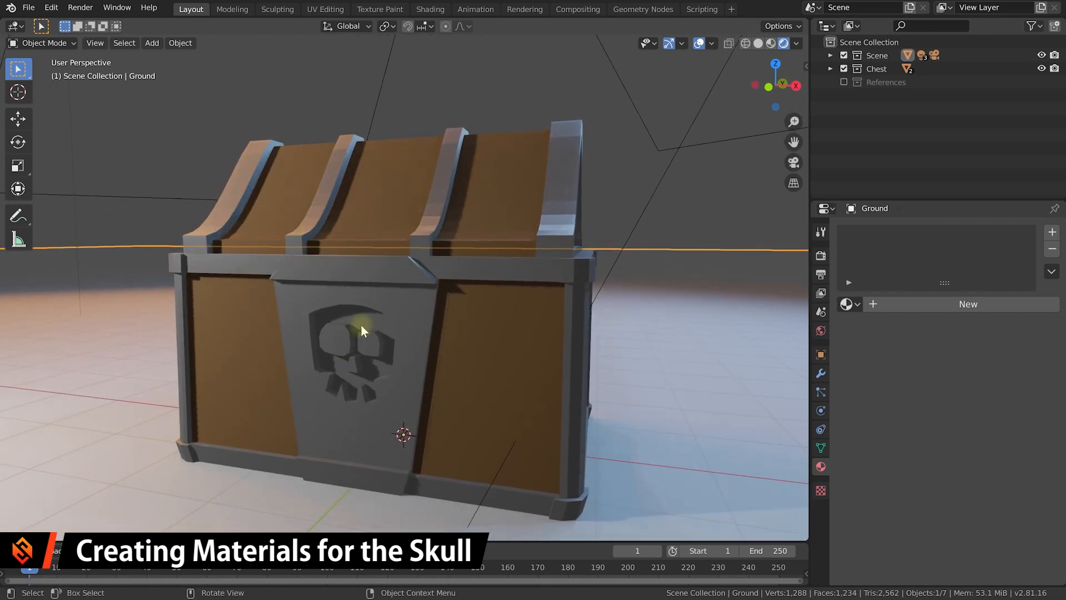
Select the chest body and add a third slot with a new material named Skull_Mat.
{"action": "left_click", "coordinate": [359, 356]}
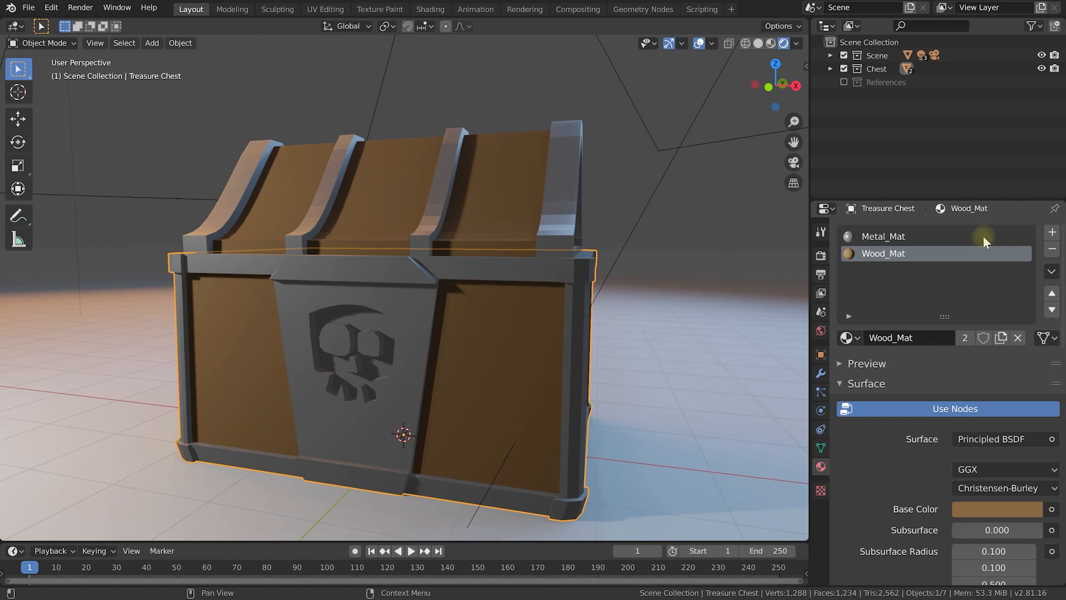
{"action": "left_click", "coordinate": [1053, 233]}
{"action": "left_click", "coordinate": [857, 337]}
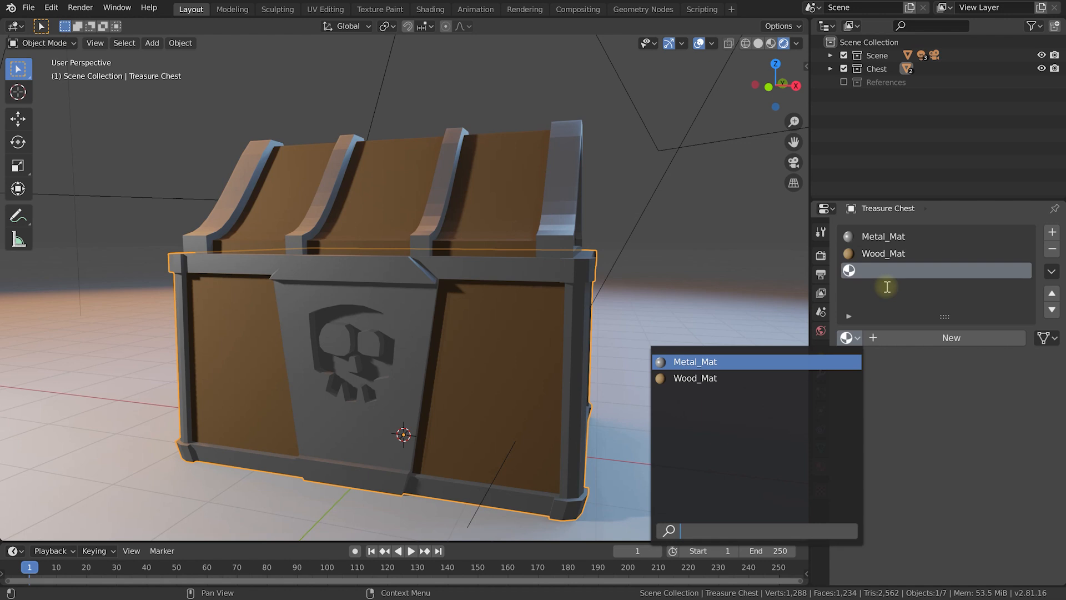
{"action": "left_click", "coordinate": [958, 338]}
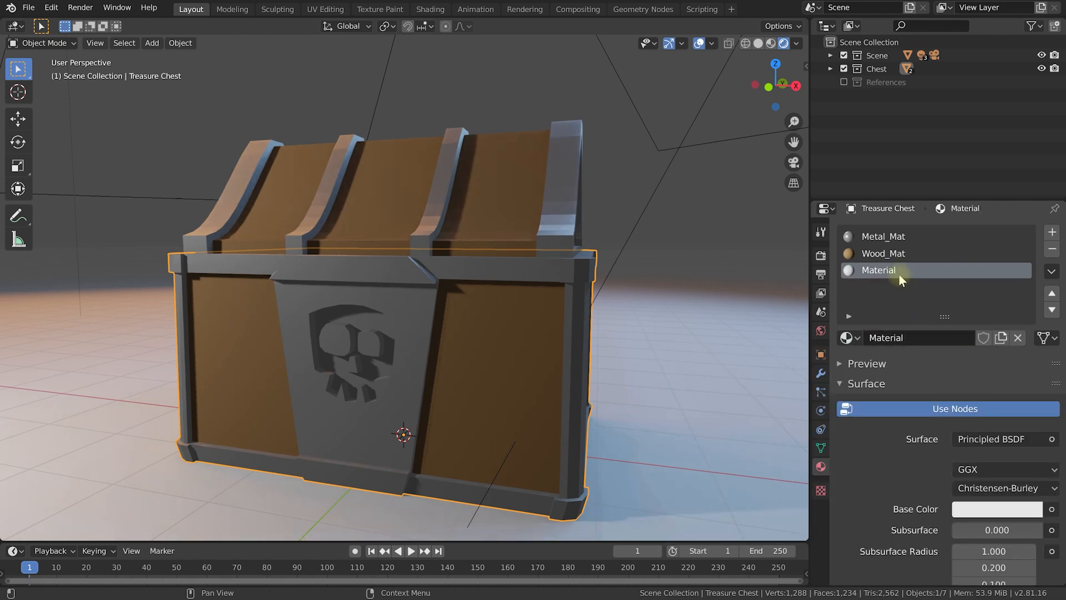
{"action": "left_click", "coordinate": [858, 336]}
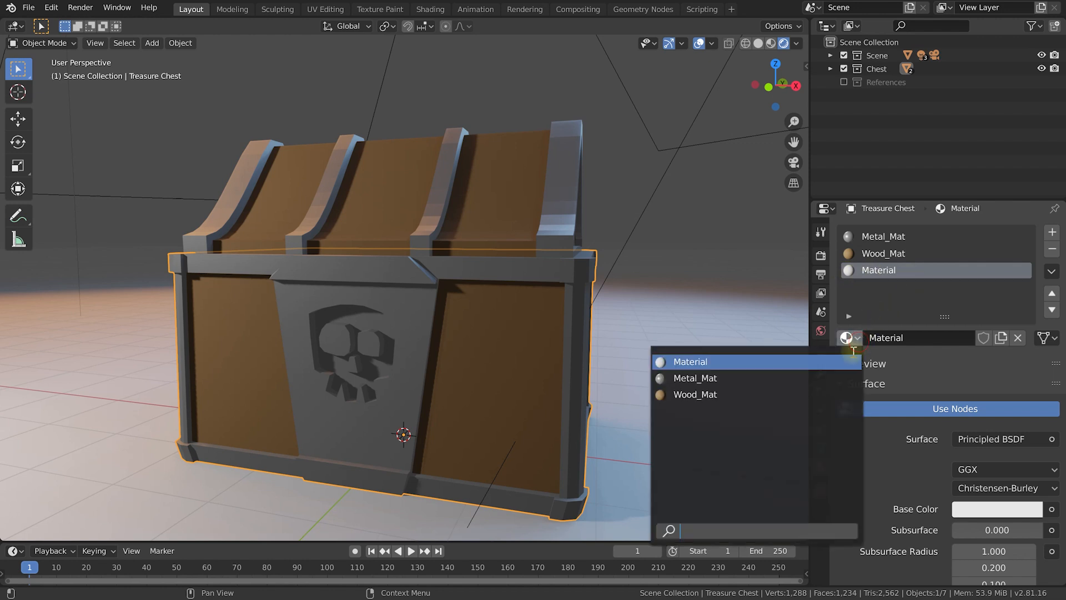
{"action": "left_click", "coordinate": [911, 337]}
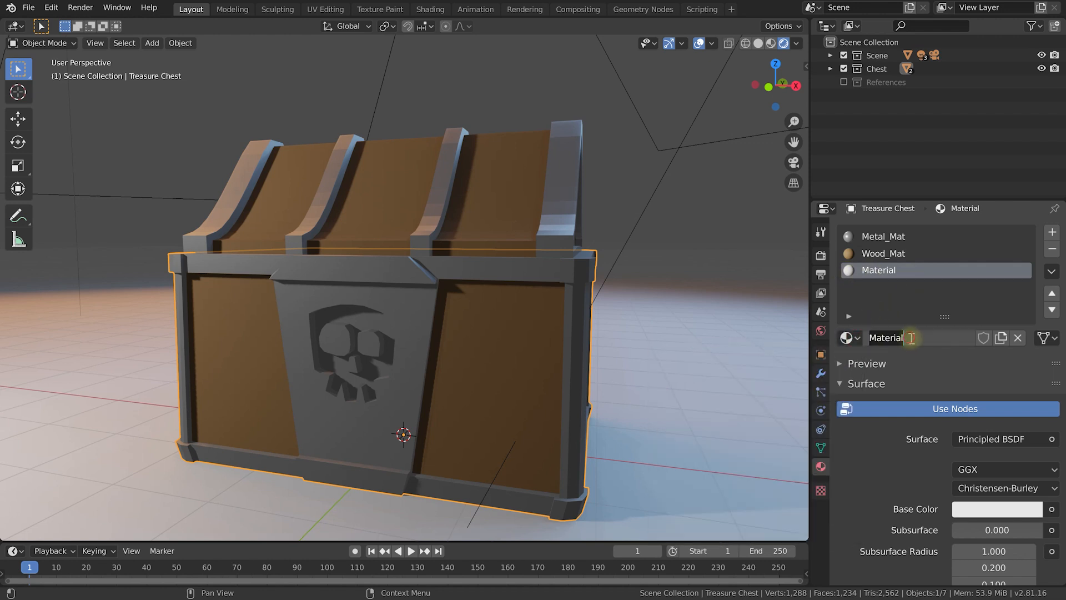
{"action": "type", "text": "Skull_Mat"}
{"action": "key", "text": "Return"}
In mesh editing, select the three recessed faces that form the front skull's head and teeth.
{"action": "key", "text": "Tab"}
{"action": "middle_click_drag", "start_coordinate": [435, 333], "coordinate": [389, 310]}
{"action": "left_click", "coordinate": [389, 309]}
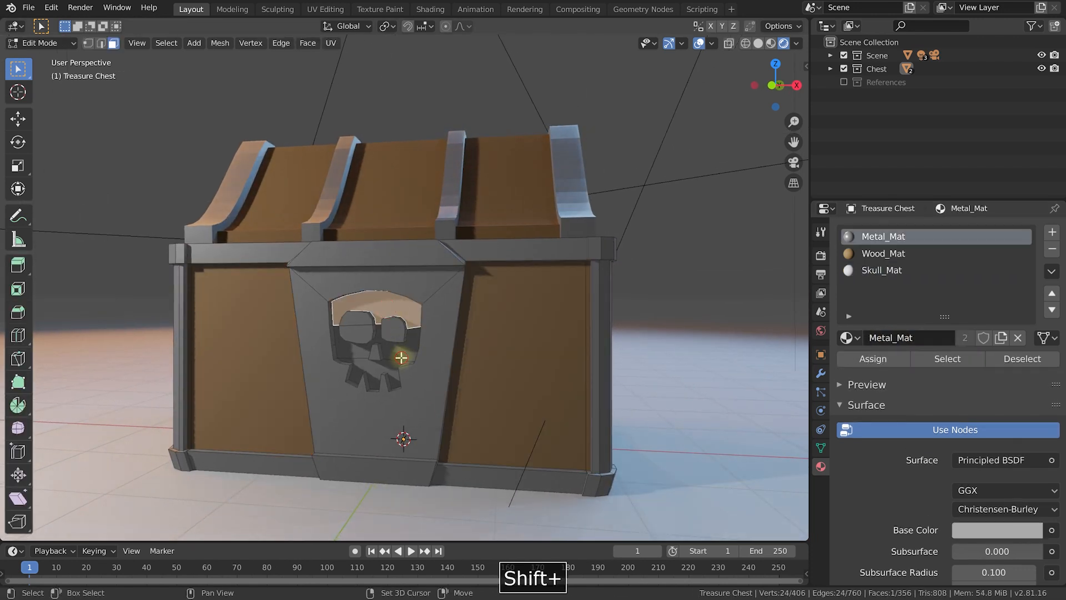
{"action": "left_click", "coordinate": [401, 342], "text": "shift"}
{"action": "left_click", "coordinate": [400, 357], "text": "shift"}
{"action": "middle_click_drag", "start_coordinate": [400, 357], "coordinate": [417, 342]}
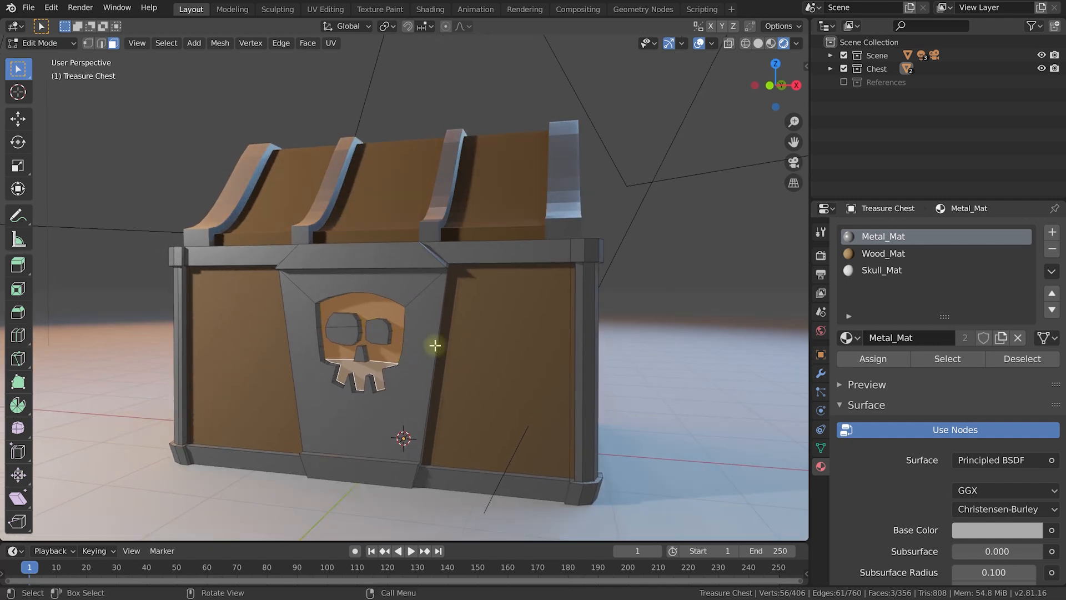
Assign Skull_Mat to the selected skull faces, then leave mesh editing and inspect the chest front.
{"action": "left_click", "coordinate": [874, 270]}
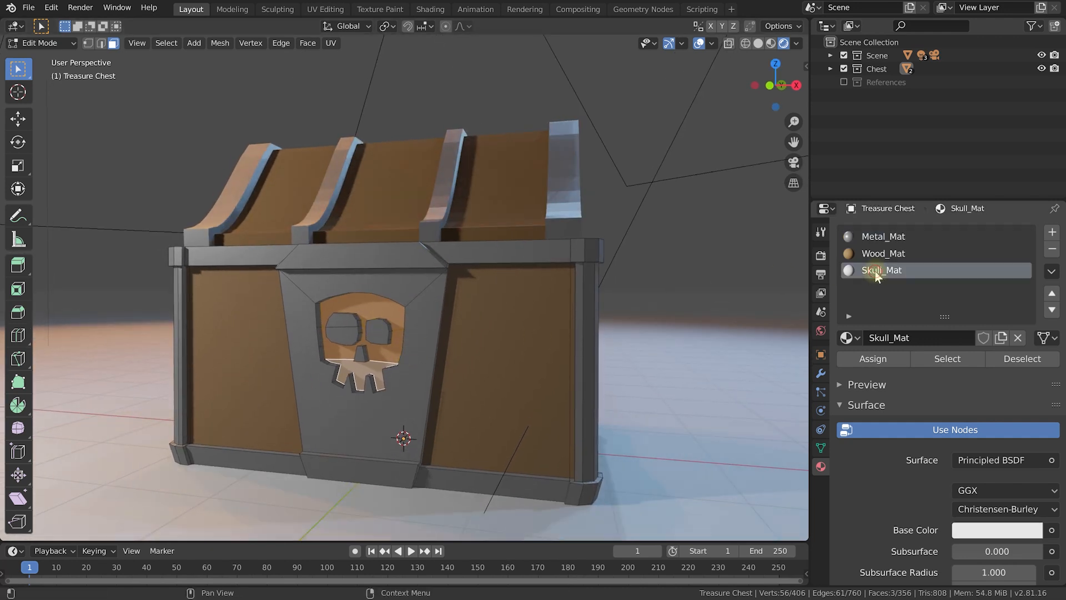
{"action": "left_click", "coordinate": [875, 356]}
{"action": "middle_click_drag", "start_coordinate": [561, 362], "coordinate": [377, 369]}
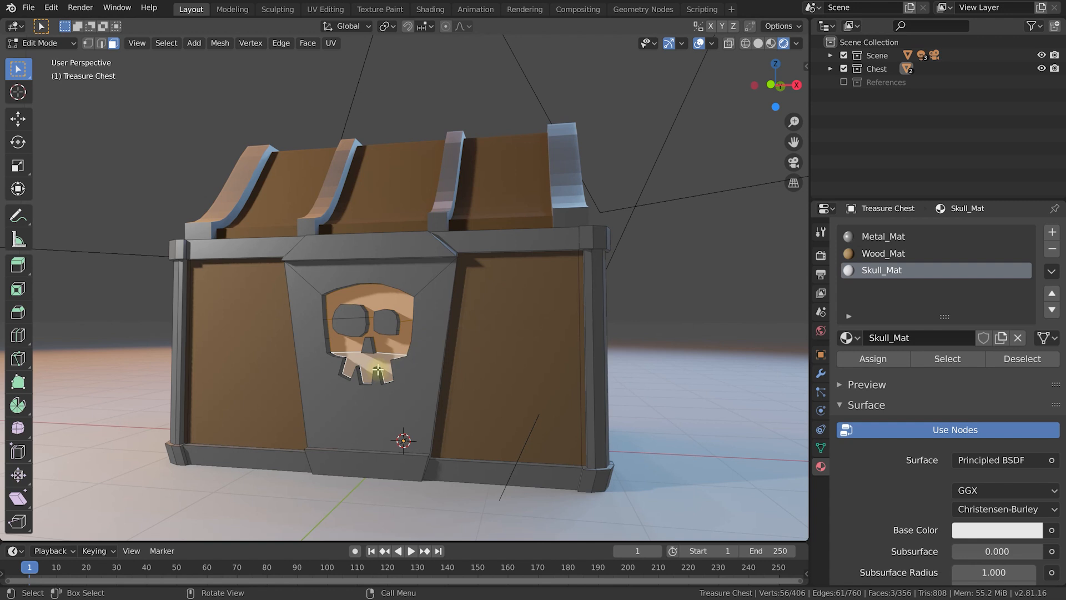
{"action": "key", "text": "Tab"}
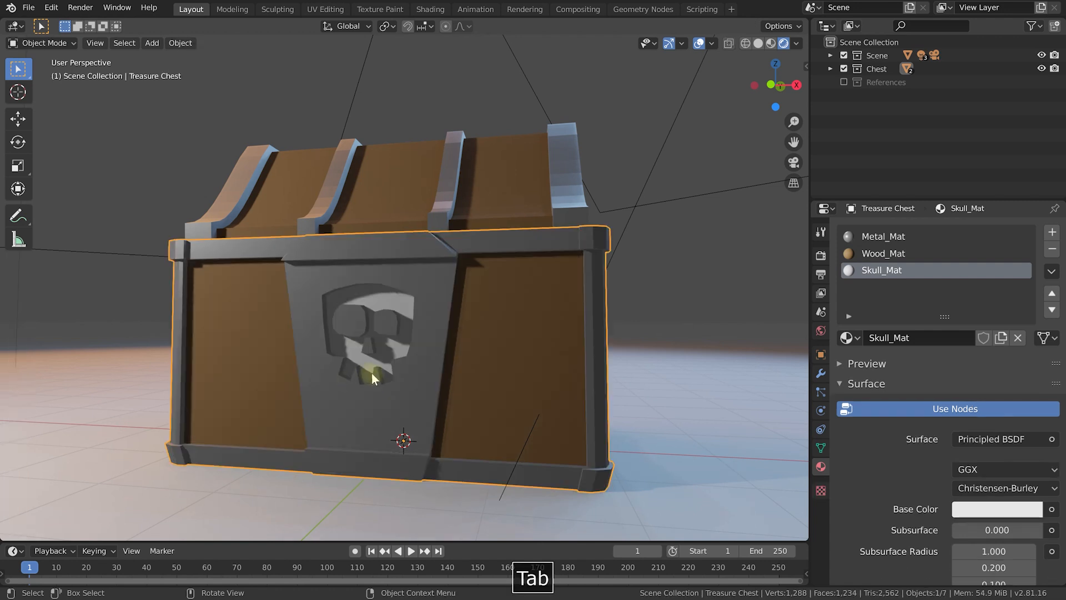
{"action": "middle_click_drag", "start_coordinate": [378, 370], "coordinate": [388, 358]}
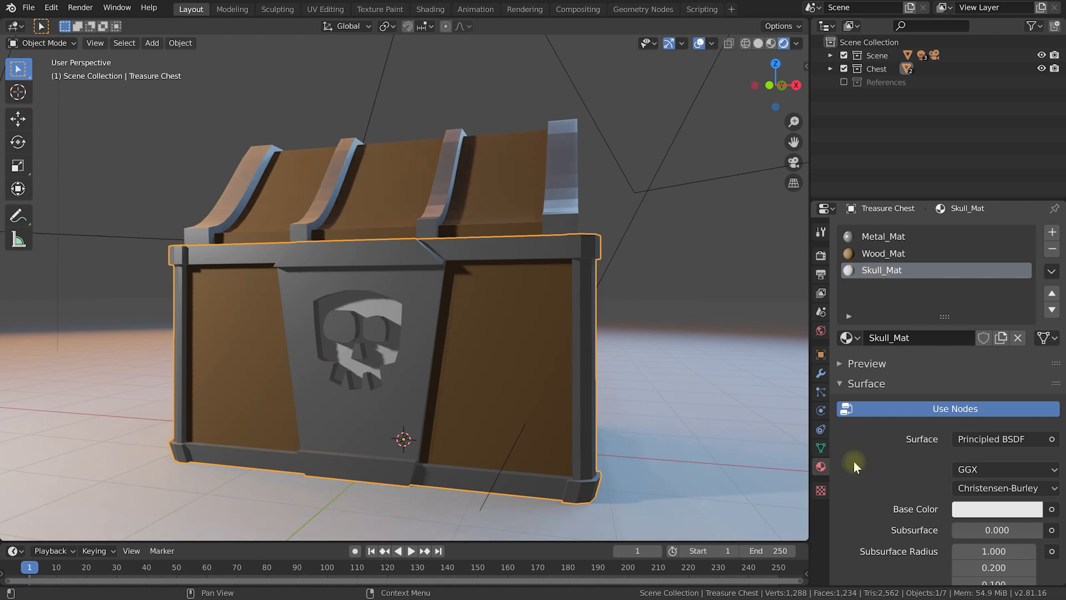
Give Skull_Mat a near-black base color, metallic 0.885, specular 0.628 and roughness 0.495.
{"action": "scroll", "coordinate": [892, 464], "scroll_direction": "down", "scroll_amount": 8}
{"action": "left_click", "coordinate": [985, 346]}
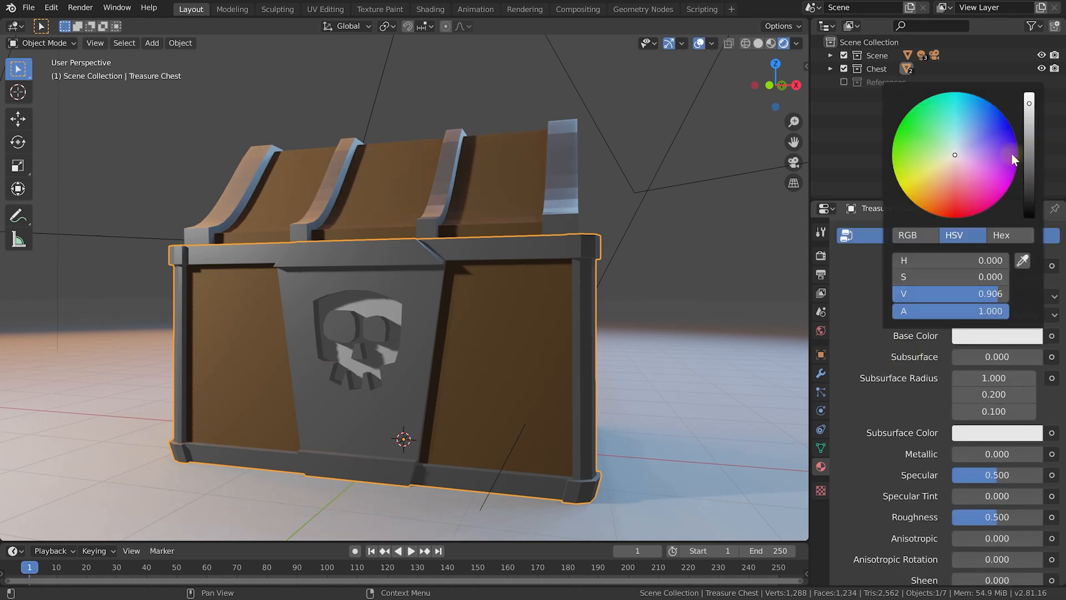
{"action": "left_click_drag", "start_coordinate": [1030, 128], "coordinate": [1031, 202]}
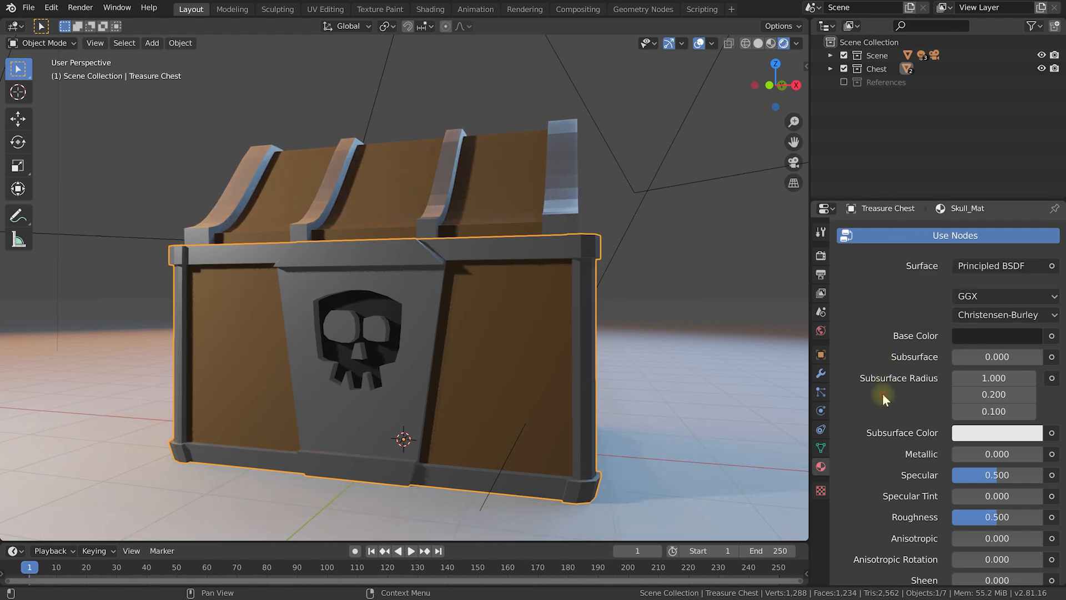
{"action": "mouse_move", "coordinate": [979, 454]}
{"action": "left_mouse_down"}
{"action": "mouse_move", "coordinate": [1033, 454]}
{"action": "mouse_move", "coordinate": [1018, 476]}
{"action": "left_mouse_up"}
{"action": "mouse_move", "coordinate": [998, 517]}
{"action": "left_mouse_down"}
{"action": "mouse_move", "coordinate": [988, 517]}
{"action": "mouse_move", "coordinate": [998, 517]}
{"action": "left_mouse_up"}
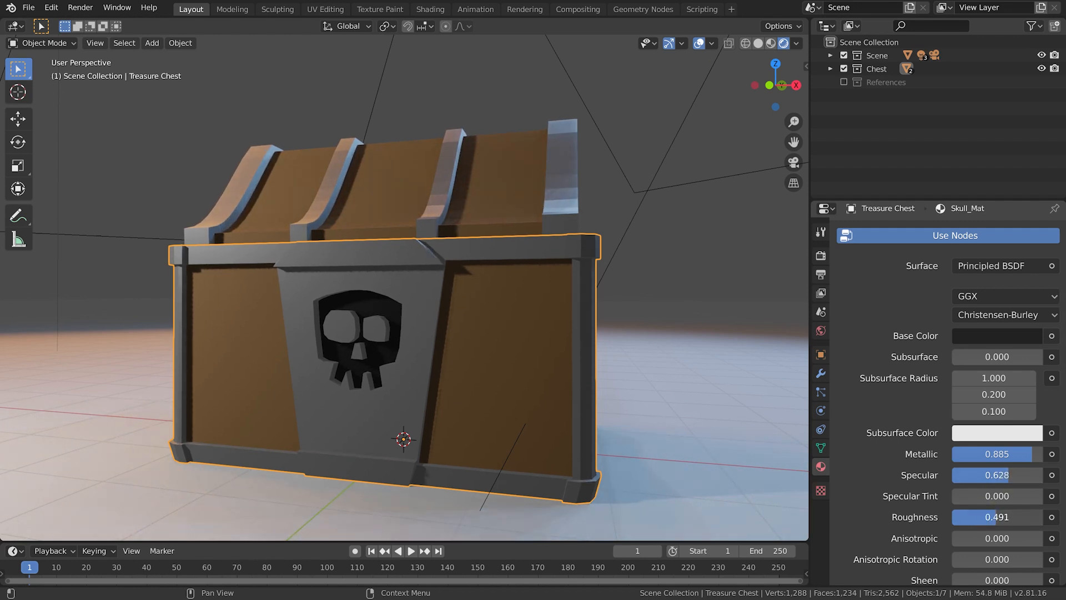
{"action": "middle_click_drag", "start_coordinate": [410, 368], "coordinate": [326, 338]}
{"action": "scroll", "coordinate": [364, 353], "scroll_direction": "up", "scroll_amount": 1}
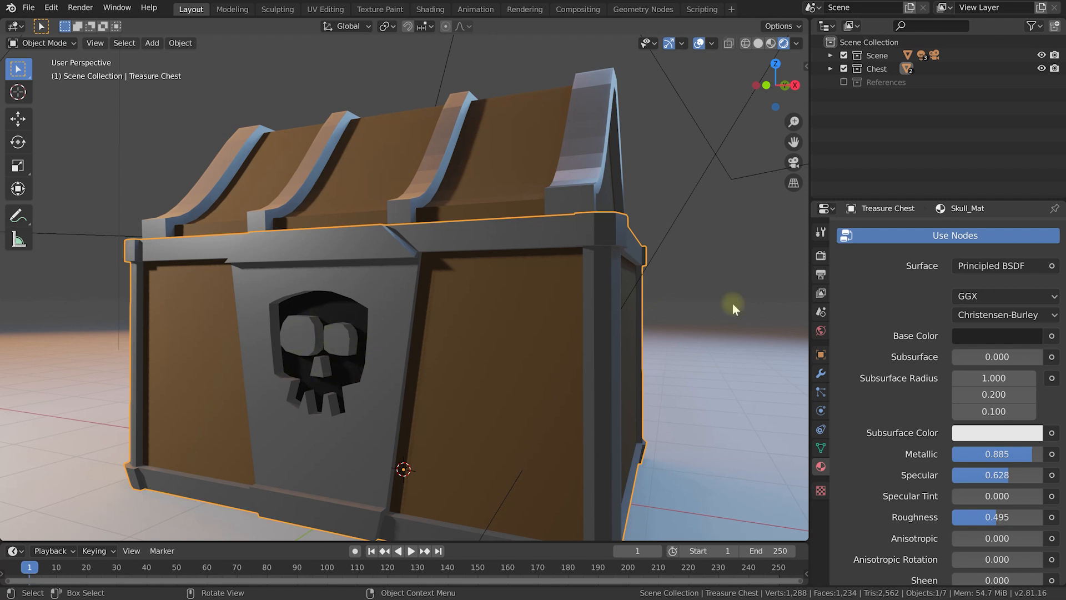
Add a fourth material slot to the chest body with a new material named Red_Mat.
{"action": "scroll", "coordinate": [900, 281], "scroll_direction": "up", "scroll_amount": 6}
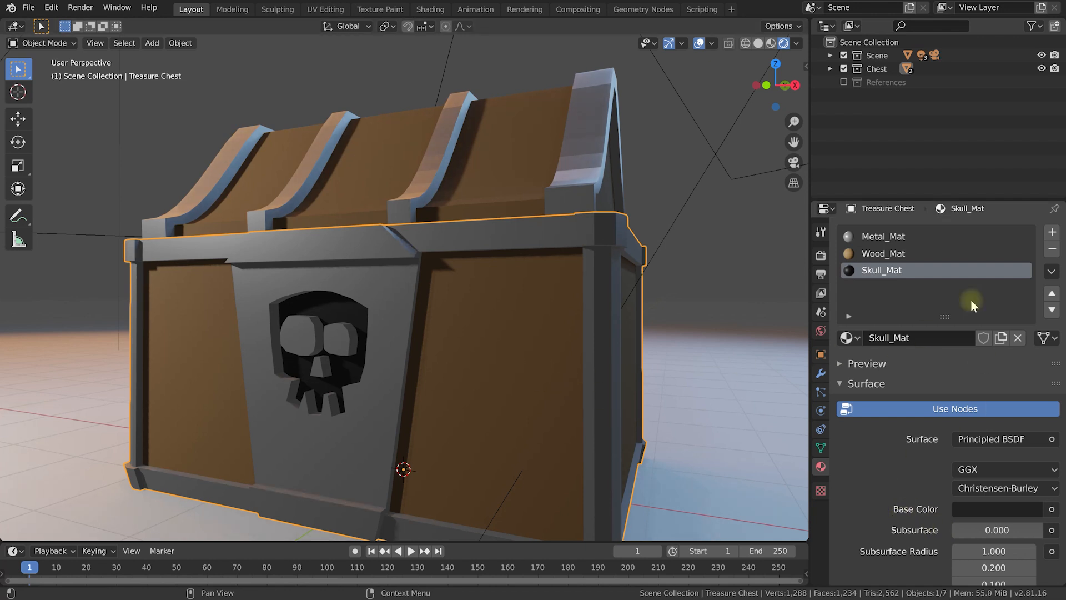
{"action": "left_click", "coordinate": [1053, 233]}
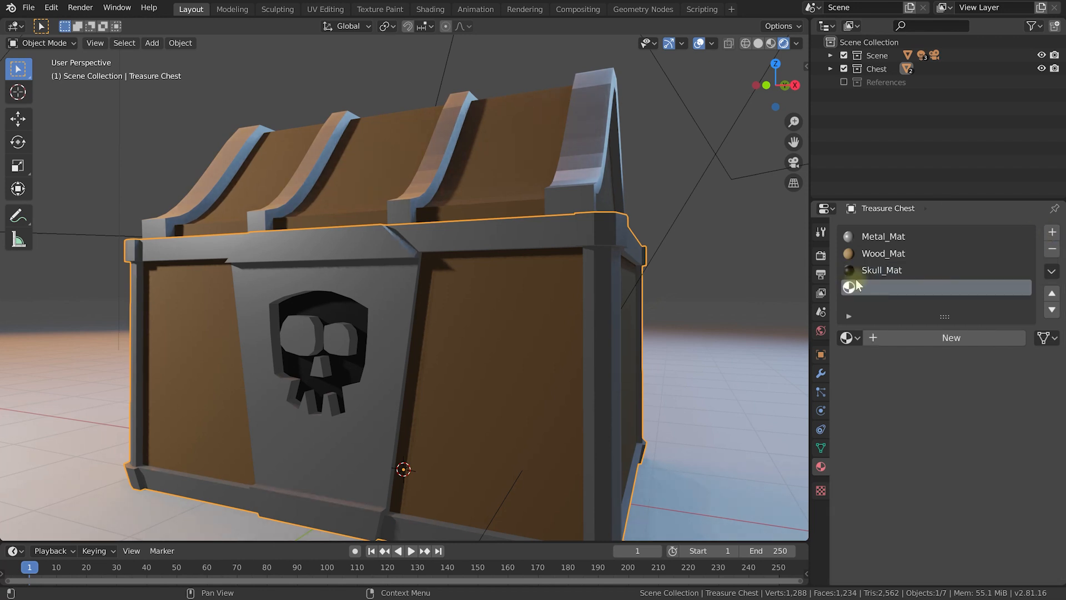
{"action": "left_click", "coordinate": [947, 337]}
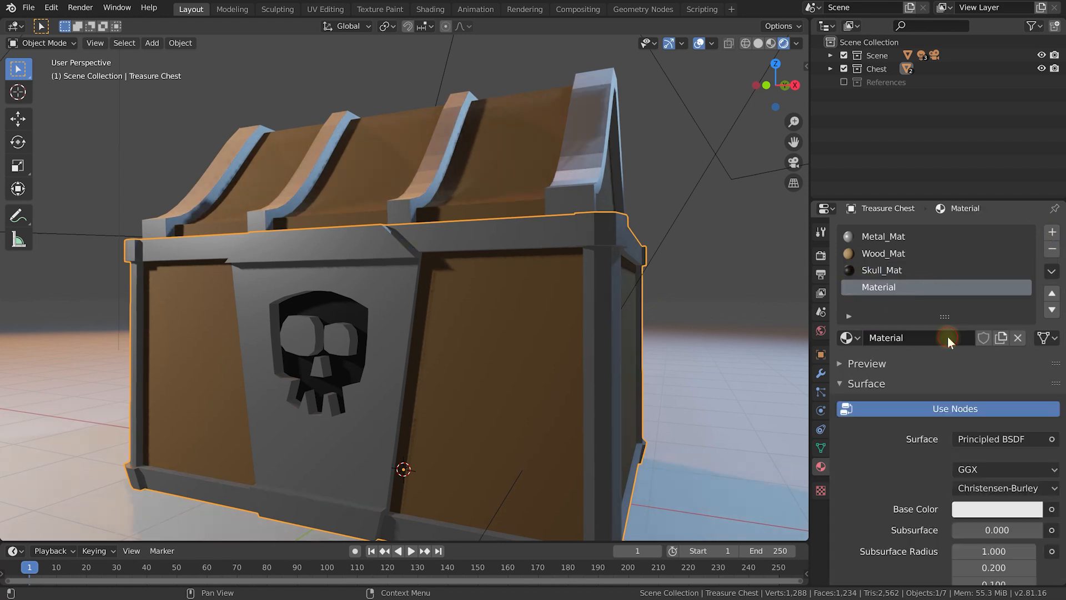
{"action": "double_click", "coordinate": [913, 338]}
{"action": "type", "text": "Red_Mat"}
{"action": "key", "text": "Return"}
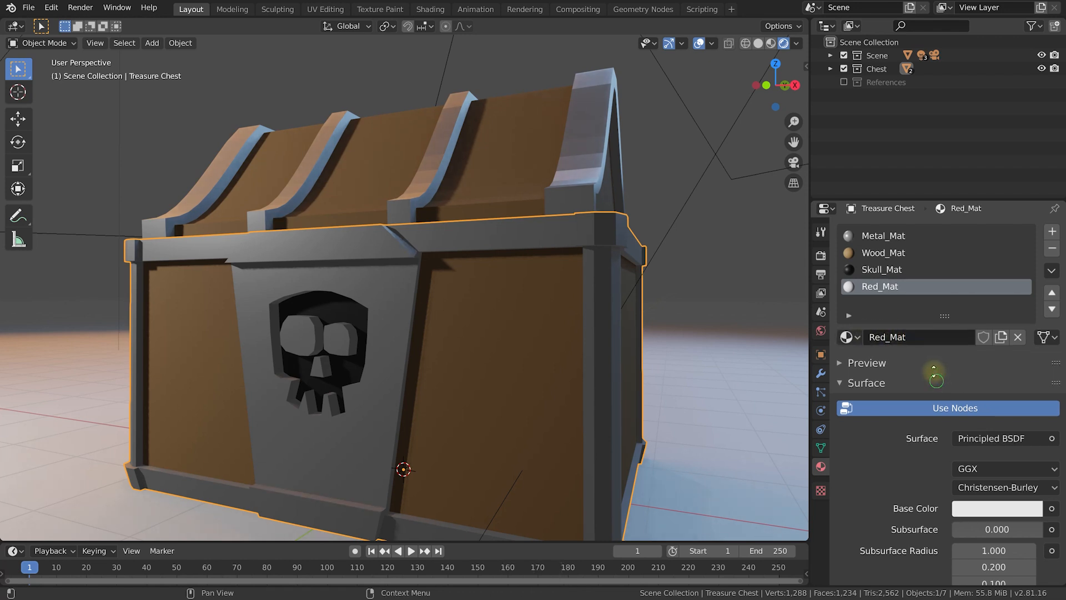
Set Red_Mat's base color to a fully saturated red at the color wheel's edge.
{"action": "scroll", "coordinate": [933, 376], "scroll_direction": "down", "scroll_amount": 4}
{"action": "left_click", "coordinate": [987, 423]}
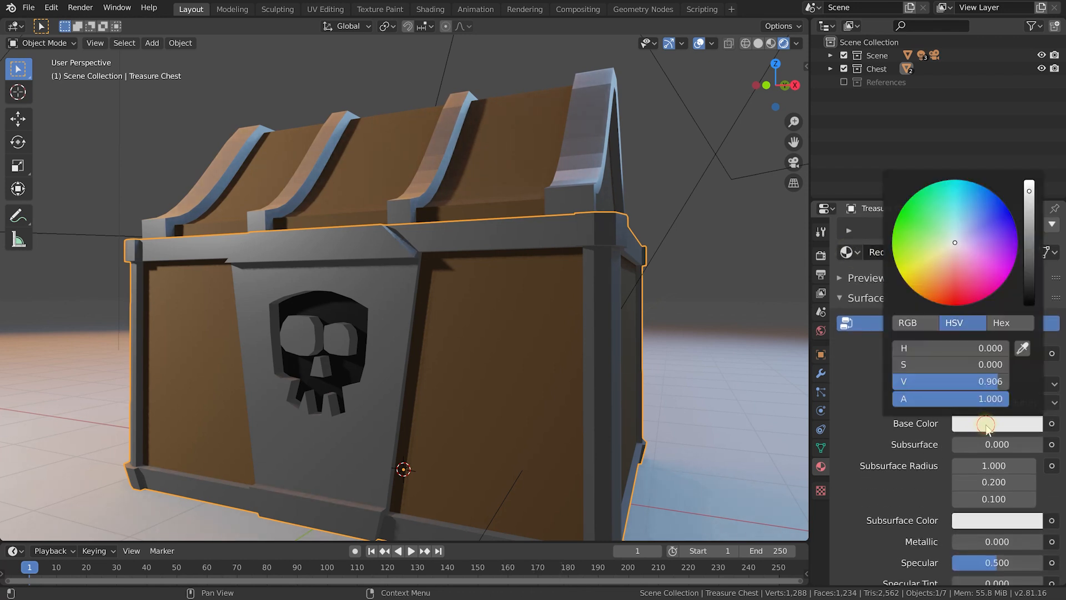
{"action": "left_click_drag", "start_coordinate": [955, 243], "coordinate": [955, 306]}
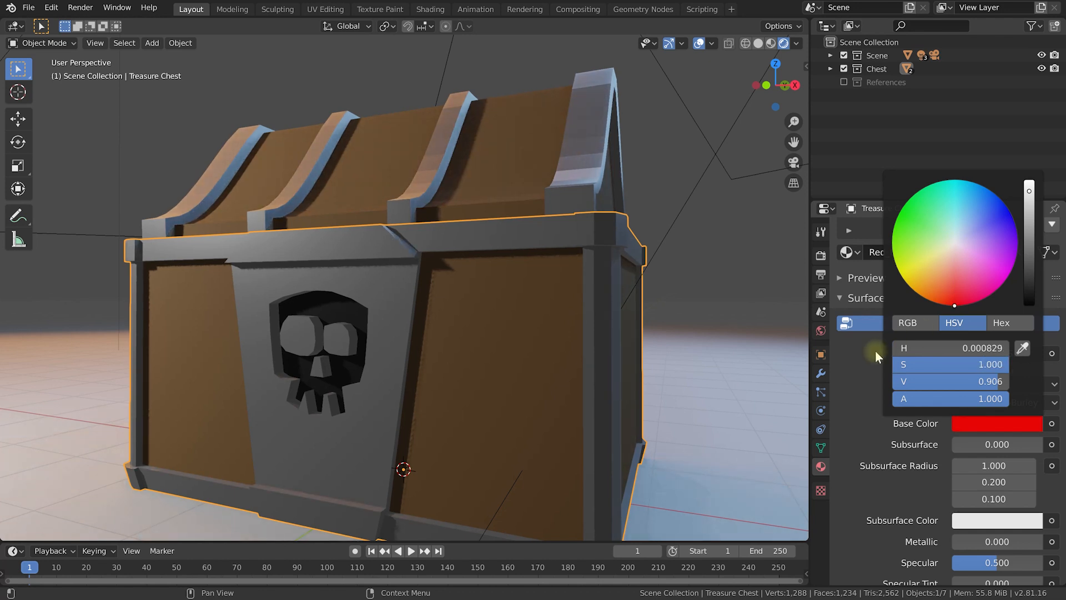
{"action": "scroll", "coordinate": [881, 399], "scroll_direction": "up", "scroll_amount": 4}
In mesh editing, clear the selection and select the front faces of the skull's two eyes and nose.
{"action": "middle_click_drag", "start_coordinate": [562, 372], "coordinate": [578, 376]}
{"action": "key", "text": "Tab"}
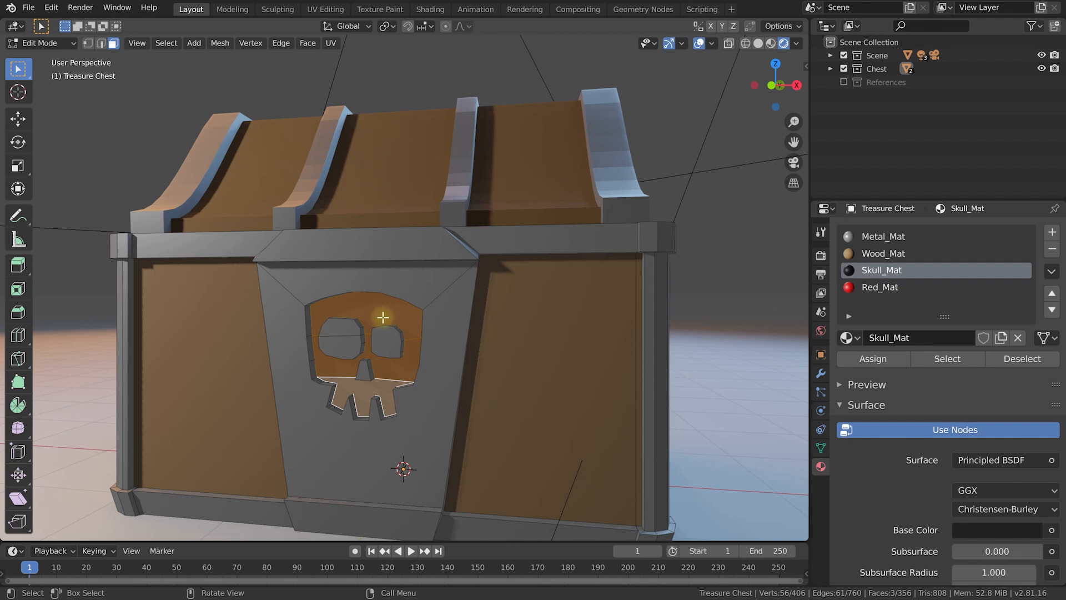
{"action": "key", "text": "alt+a"}
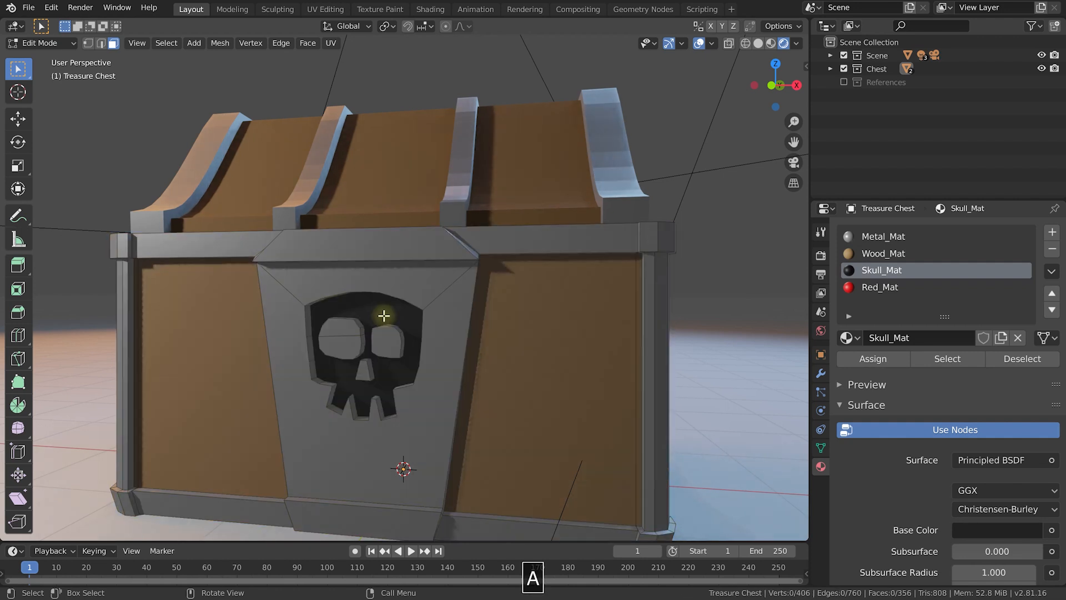
{"action": "left_click", "coordinate": [342, 328]}
{"action": "left_click", "coordinate": [356, 347], "text": "shift"}
{"action": "left_click", "coordinate": [385, 346], "text": "shift"}
{"action": "left_click", "coordinate": [365, 371], "text": "shift"}
{"action": "scroll", "coordinate": [365, 355], "scroll_direction": "up", "scroll_amount": 1}
{"action": "mouse_move", "coordinate": [359, 361]}
{"action": "middle_mouse_down"}
{"action": "mouse_move", "coordinate": [362, 376]}
{"action": "mouse_move", "coordinate": [344, 352]}
{"action": "middle_mouse_up"}
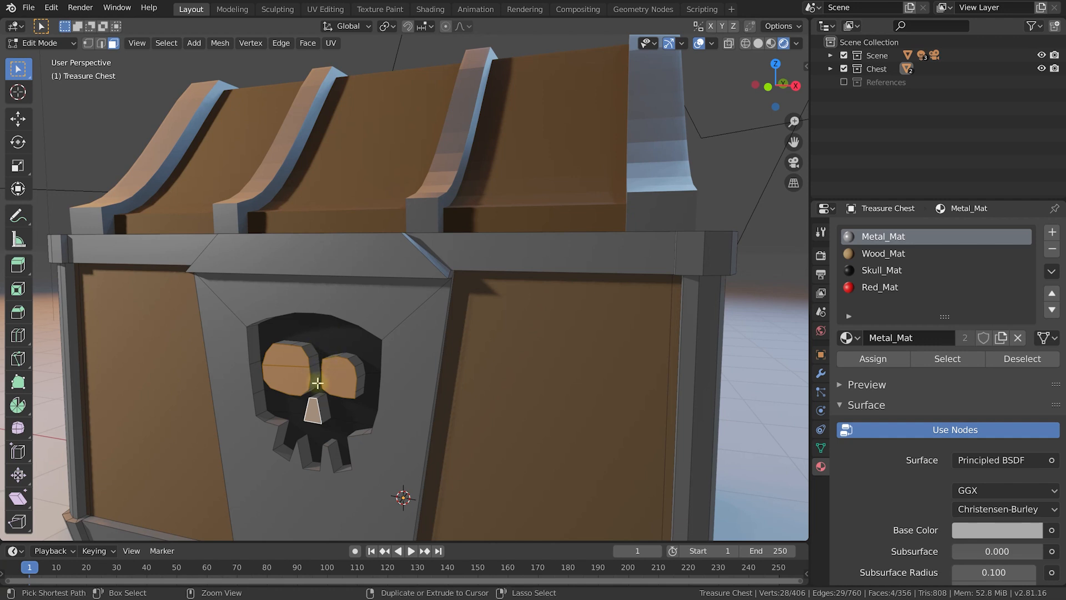
Try Select More and Select Less, growing the selection to include the side faces of the eyes and nose.
{"action": "key", "text": "ctrl+plus"}
{"action": "key", "text": "ctrl+minus"}
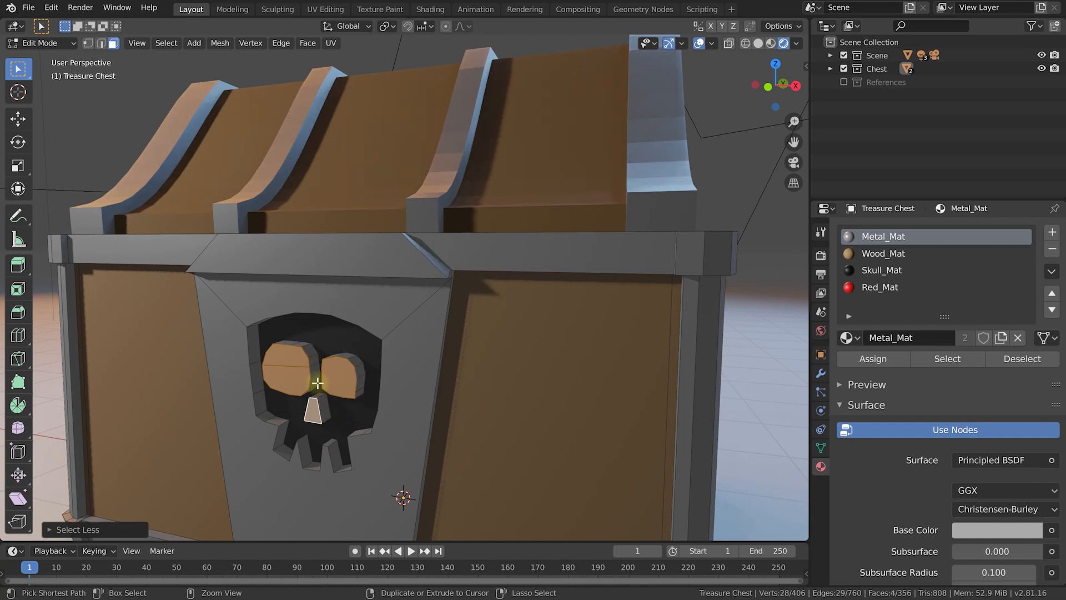
{"action": "key", "text": "ctrl+plus"}
{"action": "key", "text": "ctrl+minus"}
{"action": "key", "text": "ctrl+plus"}
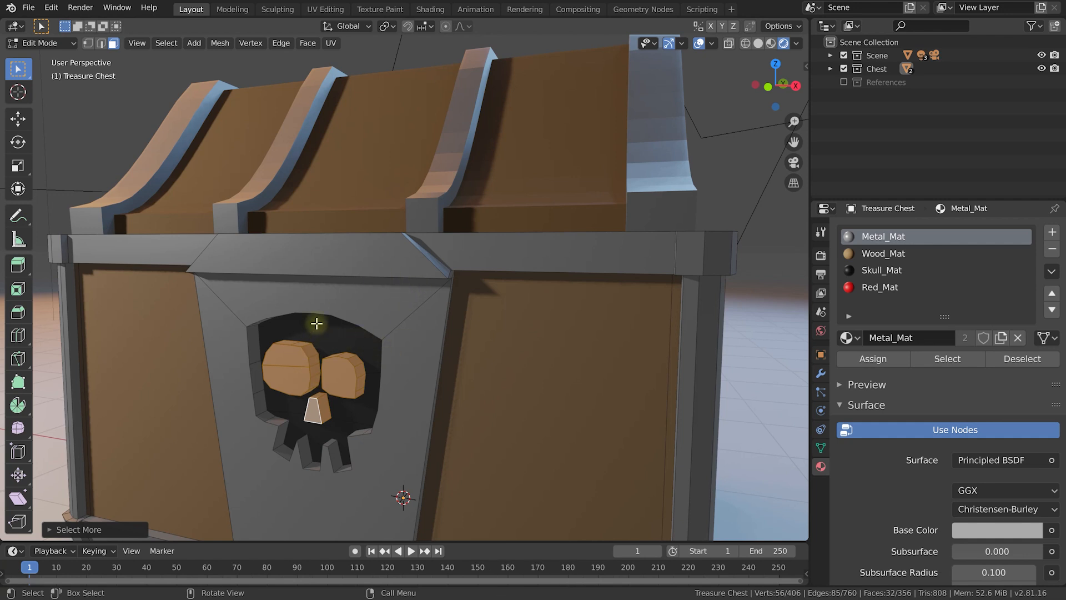
{"action": "left_click", "coordinate": [167, 43]}
{"action": "mouse_move", "coordinate": [210, 229]}
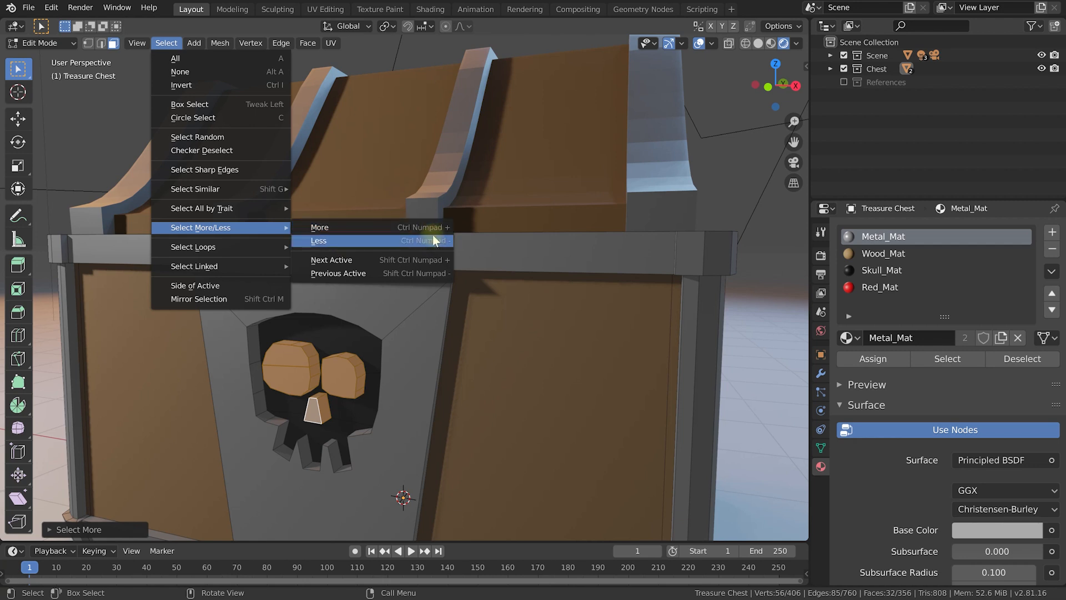
{"action": "left_click", "coordinate": [360, 228]}
{"action": "middle_click_drag", "start_coordinate": [347, 372], "coordinate": [330, 367]}
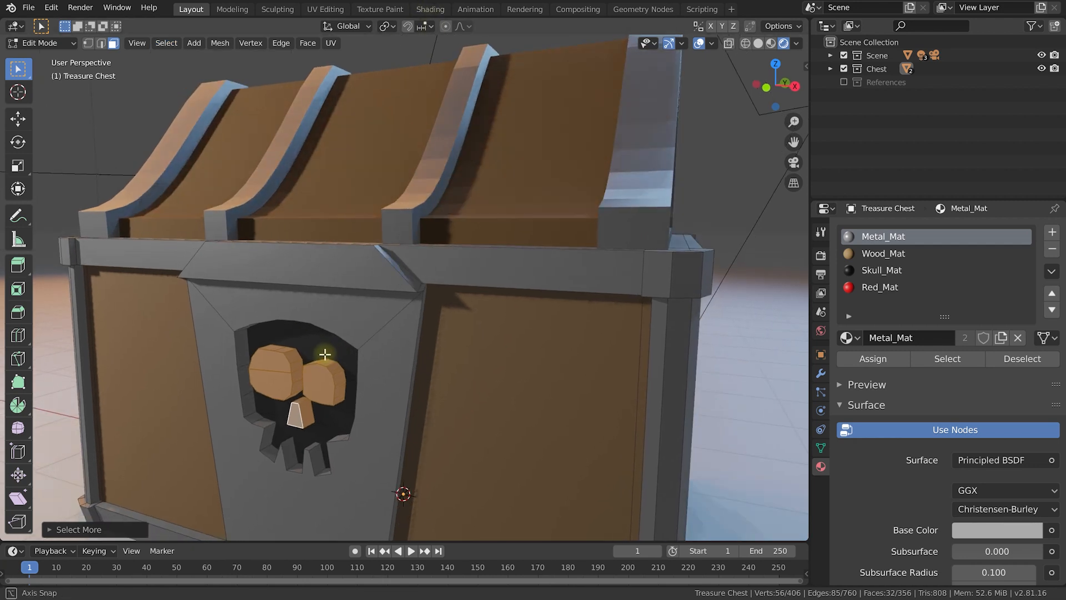
Assign Red_Mat to the selected front and side faces of the eyes and nose, then leave mesh editing.
{"action": "left_click", "coordinate": [877, 287]}
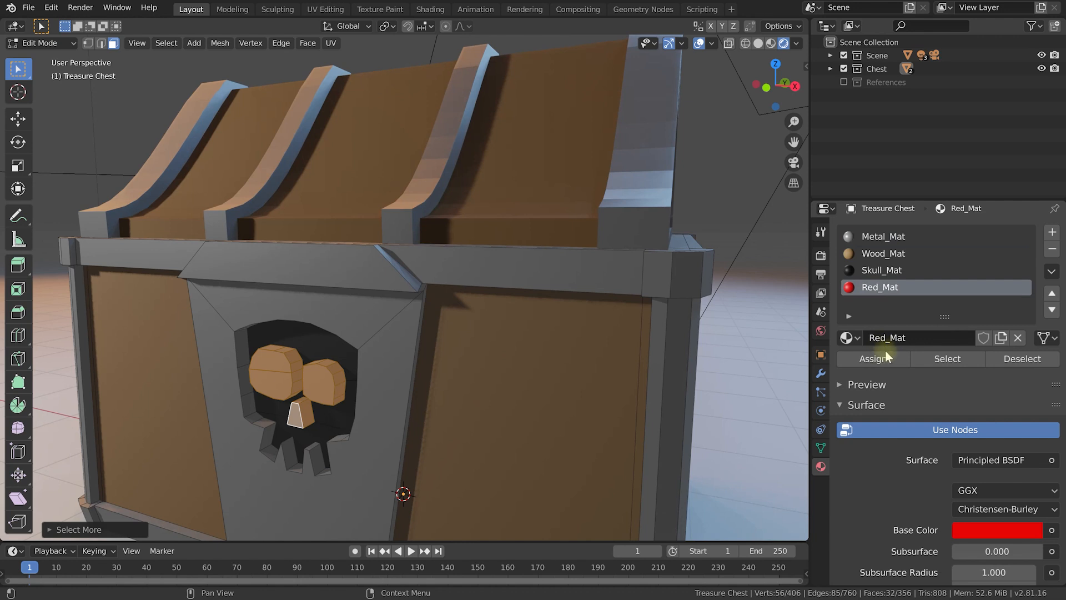
{"action": "left_click", "coordinate": [884, 358]}
{"action": "key", "text": "Tab"}
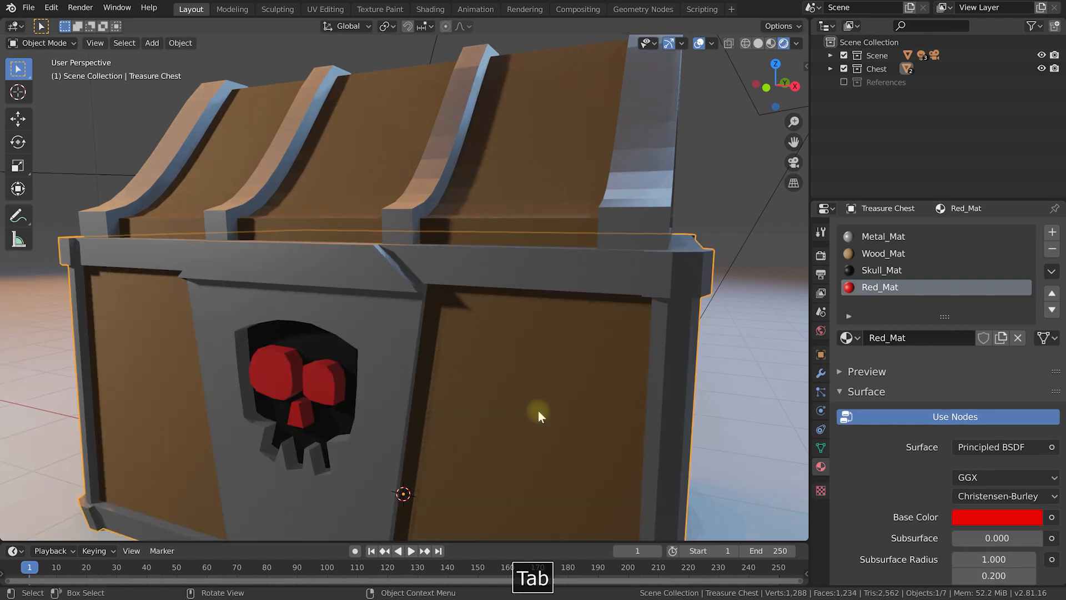
{"action": "middle_click_drag", "start_coordinate": [494, 405], "coordinate": [424, 409]}
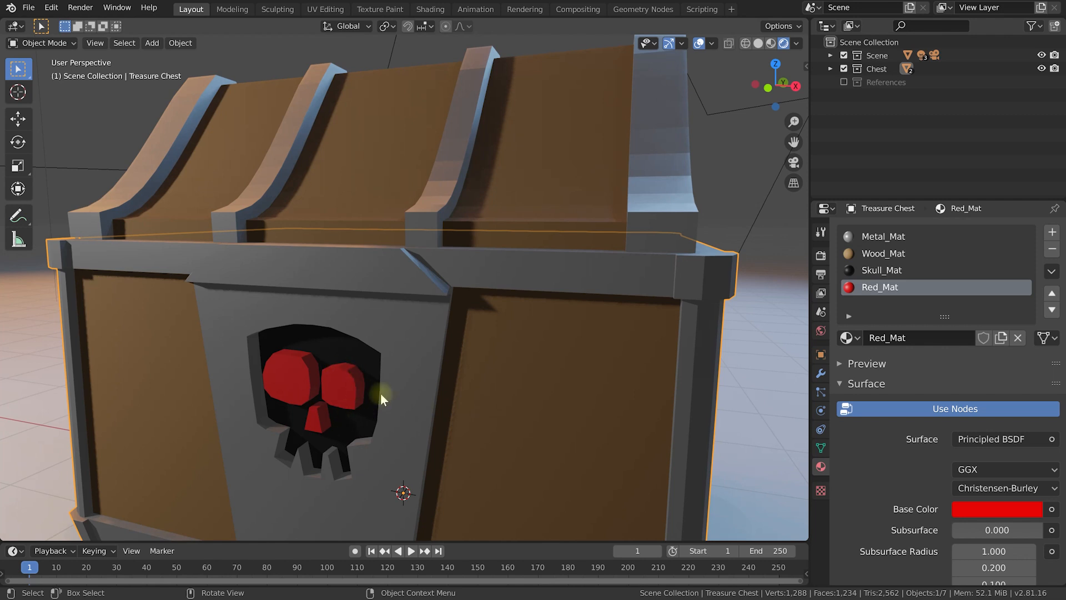
Reselect the eye and nose front faces in mesh editing, grow the selection to their sides and assign Skull_Mat.
{"action": "key", "text": "Tab"}
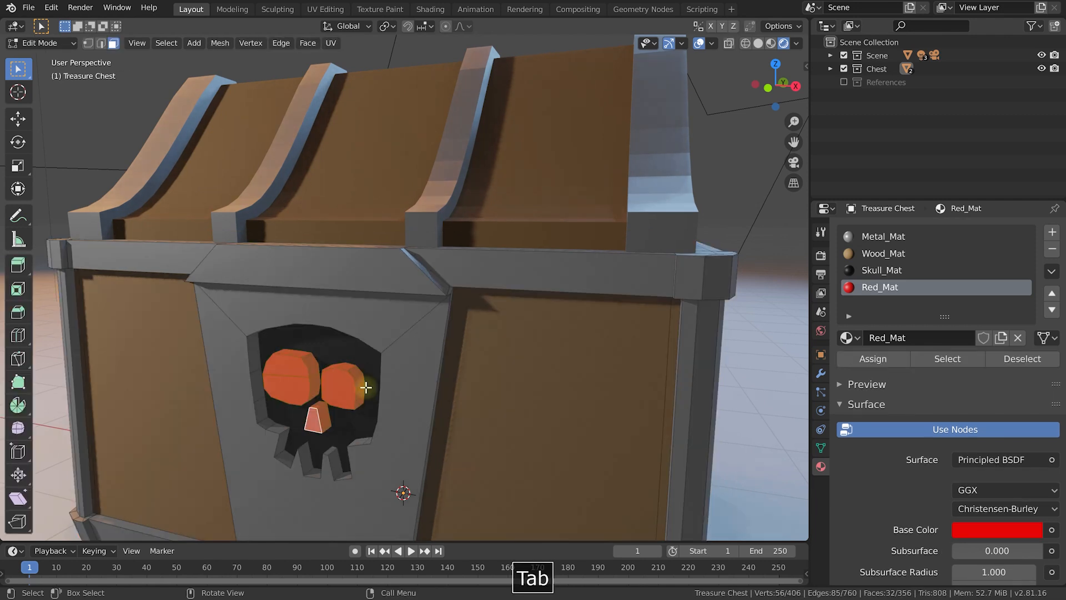
{"action": "left_click", "coordinate": [286, 367]}
{"action": "left_click", "coordinate": [289, 391], "text": "shift"}
{"action": "left_click", "coordinate": [345, 386], "text": "shift"}
{"action": "left_click", "coordinate": [311, 421], "text": "shift"}
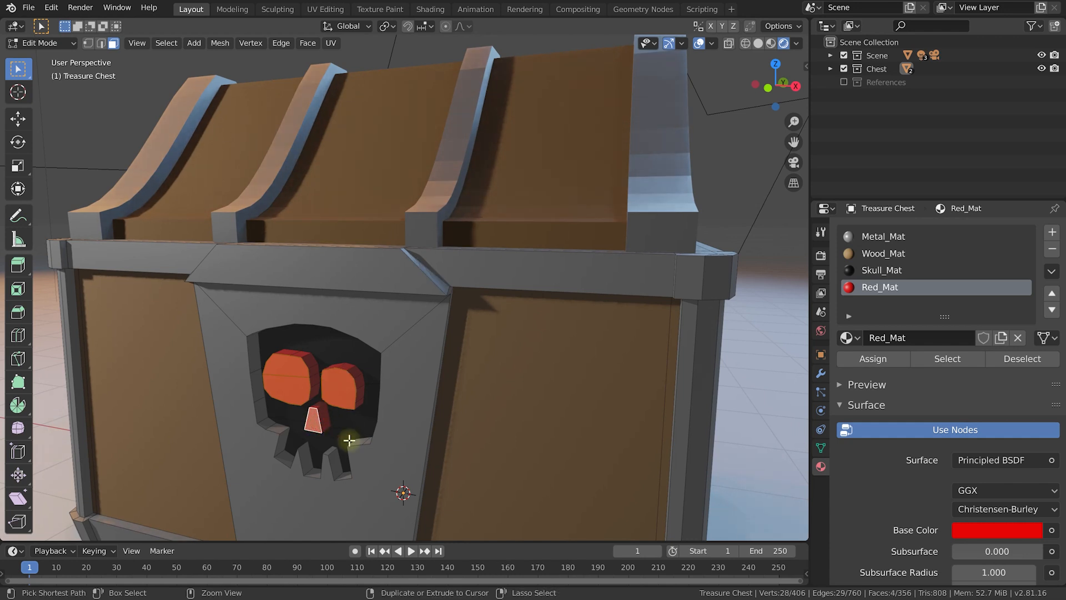
{"action": "key", "text": "ctrl+KP_Add"}
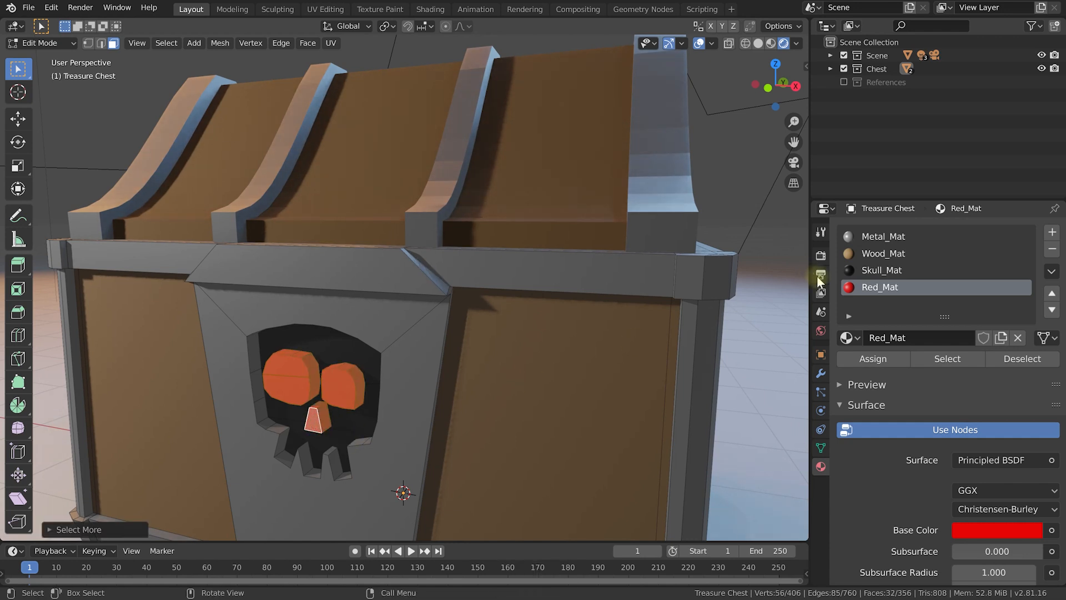
{"action": "left_click", "coordinate": [882, 270]}
{"action": "left_click", "coordinate": [874, 359]}
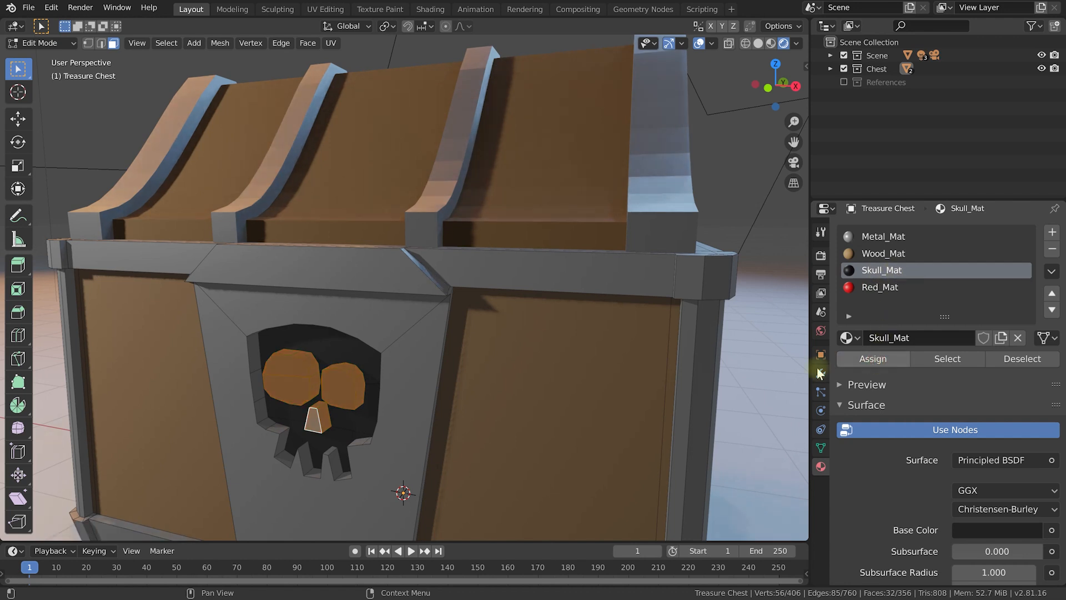
Assign Red_Mat to only the front faces of the skull's eyes and nose, then leave mesh editing and view the whole chest.
{"action": "left_click", "coordinate": [286, 382]}
{"action": "left_click", "coordinate": [292, 388], "text": "shift"}
{"action": "left_click", "coordinate": [336, 389], "text": "shift"}
{"action": "left_click", "coordinate": [318, 417], "text": "shift"}
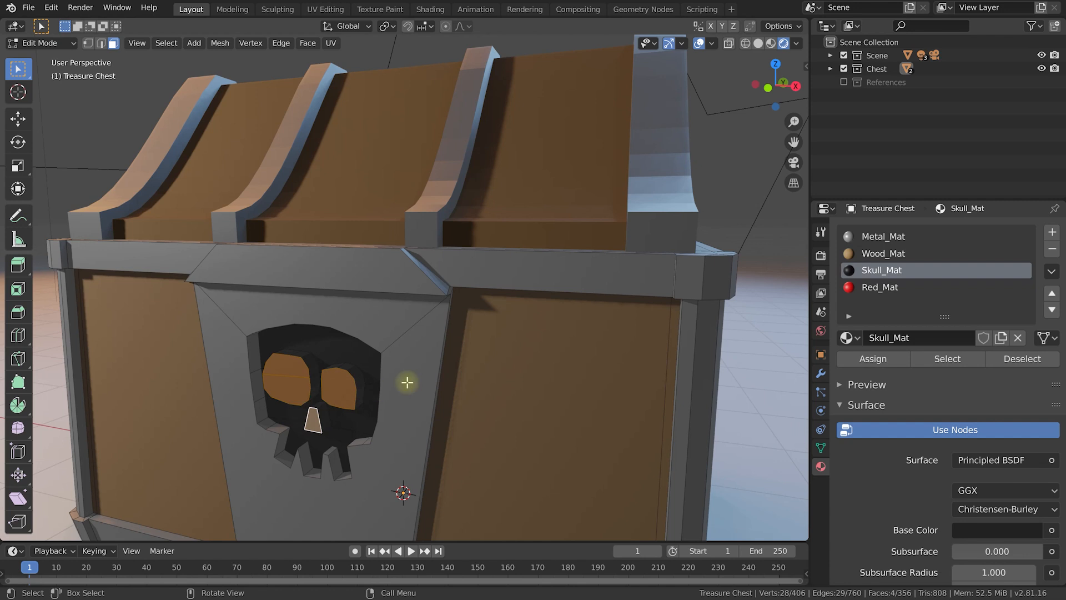
{"action": "left_click", "coordinate": [874, 287]}
{"action": "left_click", "coordinate": [875, 355]}
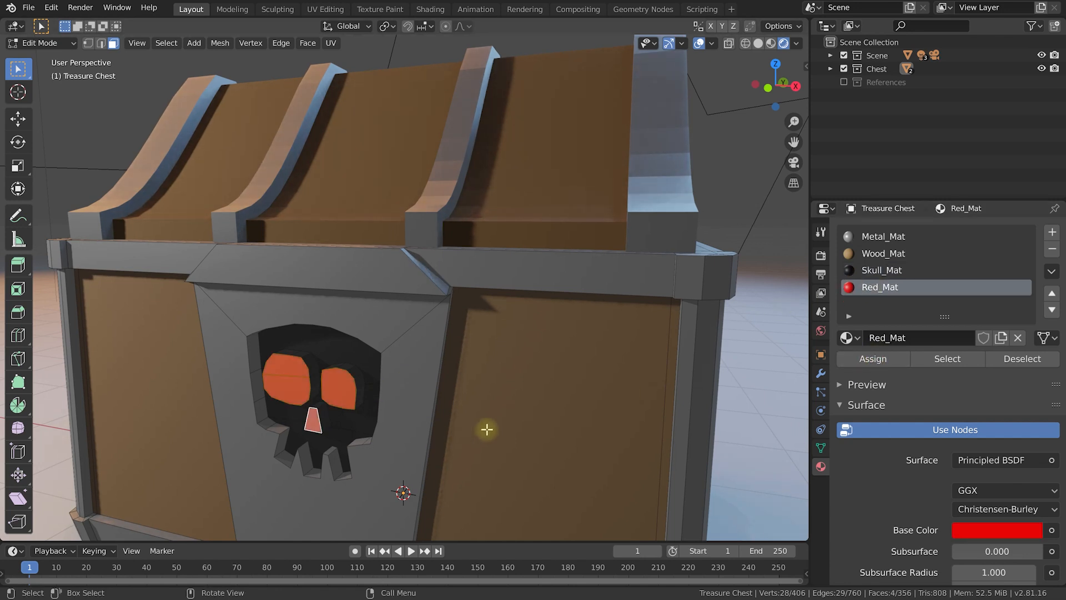
{"action": "key", "text": "Tab"}
{"action": "middle_click_drag", "start_coordinate": [421, 384], "coordinate": [388, 351]}
{"action": "scroll", "coordinate": [491, 319], "scroll_direction": "down", "scroll_amount": 4}
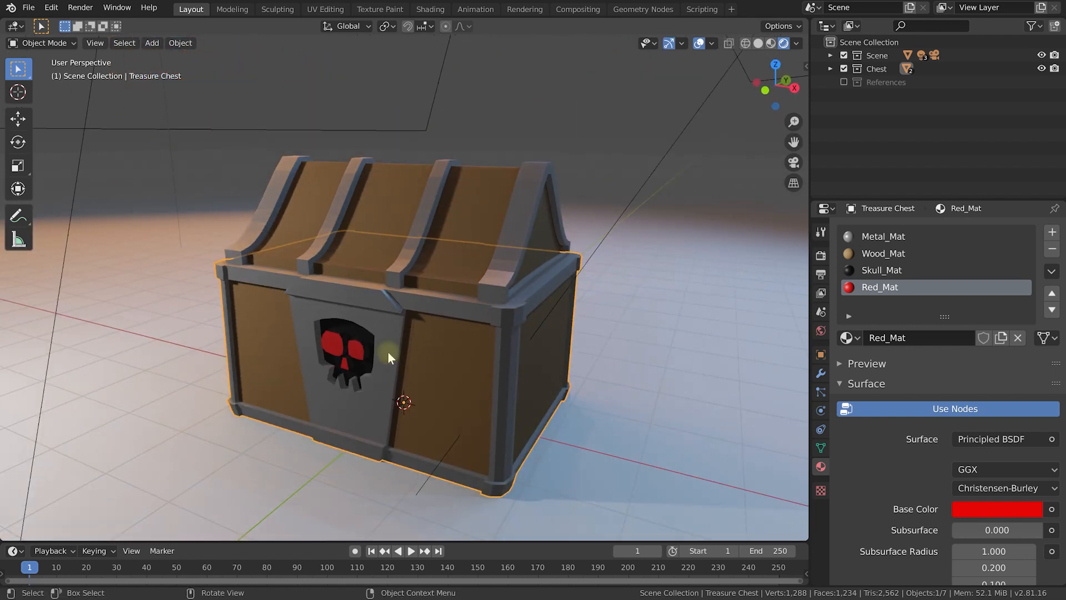
Select the ground plane and give it a new material named Ground_Mat.
{"action": "left_click", "coordinate": [707, 362]}
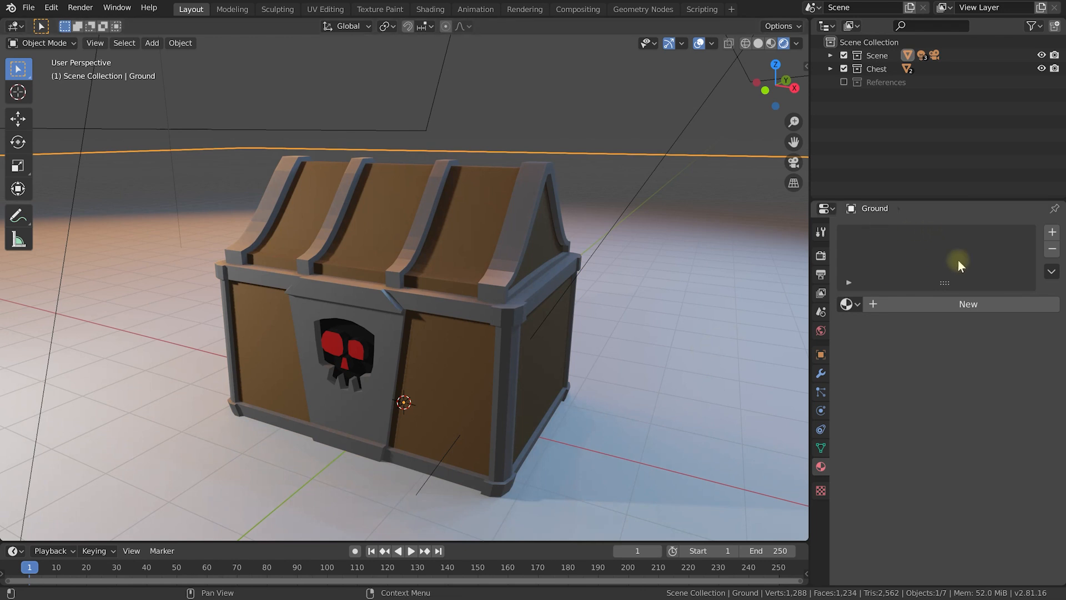
{"action": "left_click", "coordinate": [929, 303]}
{"action": "double_click", "coordinate": [899, 307]}
{"action": "type", "text": "Ground_Mat"}
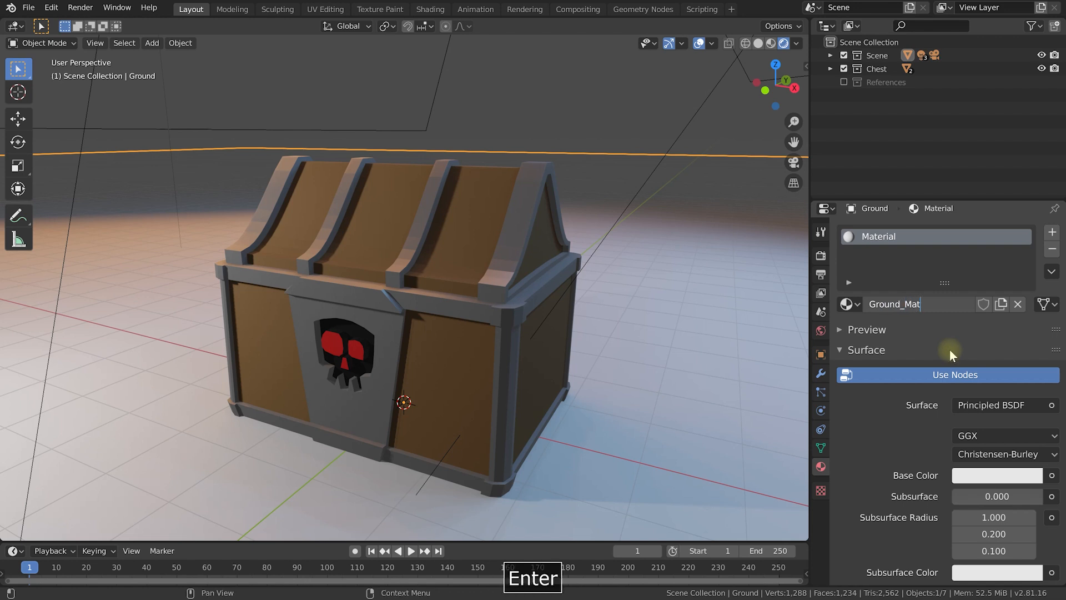
Confirm the name Ground_Mat and darken the ground material's base color to a medium grey.
{"action": "key", "text": "Return"}
{"action": "scroll", "coordinate": [922, 369], "scroll_direction": "down", "scroll_amount": 4}
{"action": "left_click", "coordinate": [1018, 371]}
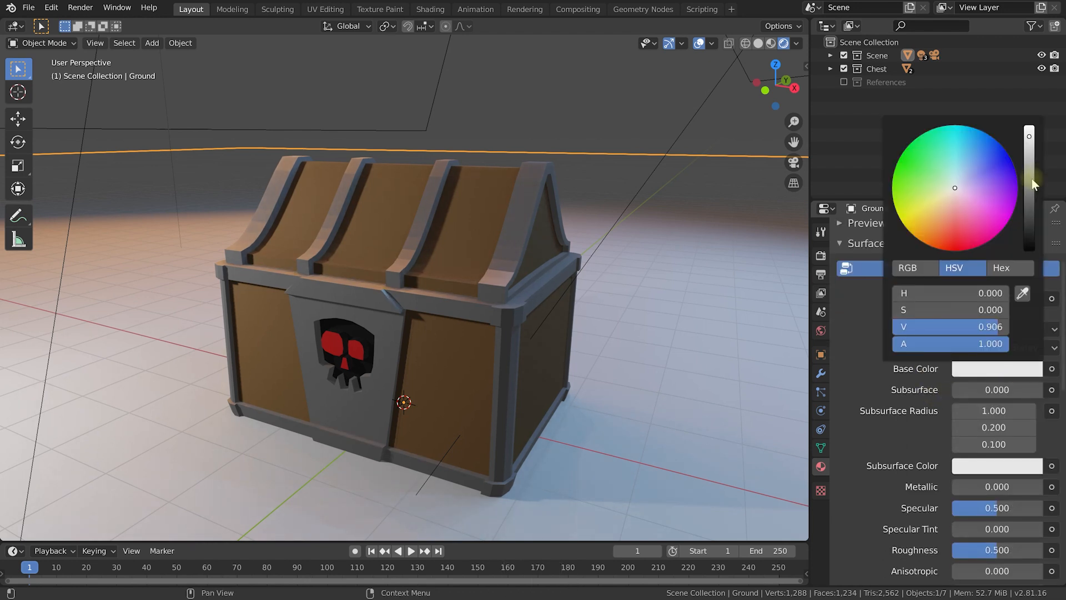
{"action": "left_click_drag", "start_coordinate": [1033, 174], "coordinate": [1032, 186]}
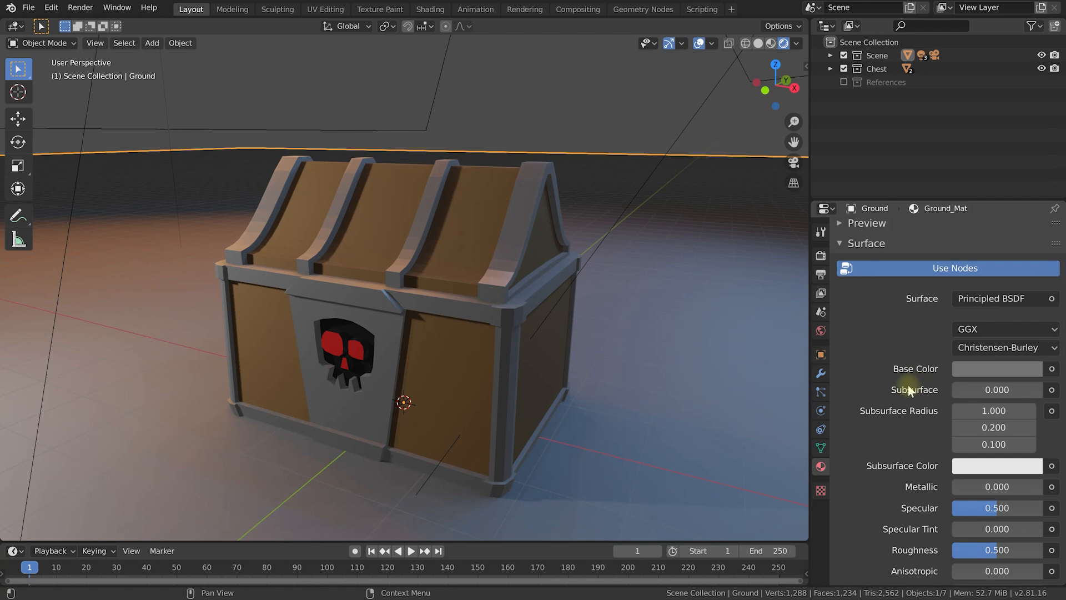
Set Ground_Mat's specular to 0.766 and its roughness to 0.147.
{"action": "scroll", "coordinate": [878, 384], "scroll_direction": "down", "scroll_amount": 1}
{"action": "scroll", "coordinate": [879, 385], "scroll_direction": "down", "scroll_amount": 4}
{"action": "left_click_drag", "start_coordinate": [994, 375], "coordinate": [1028, 375]}
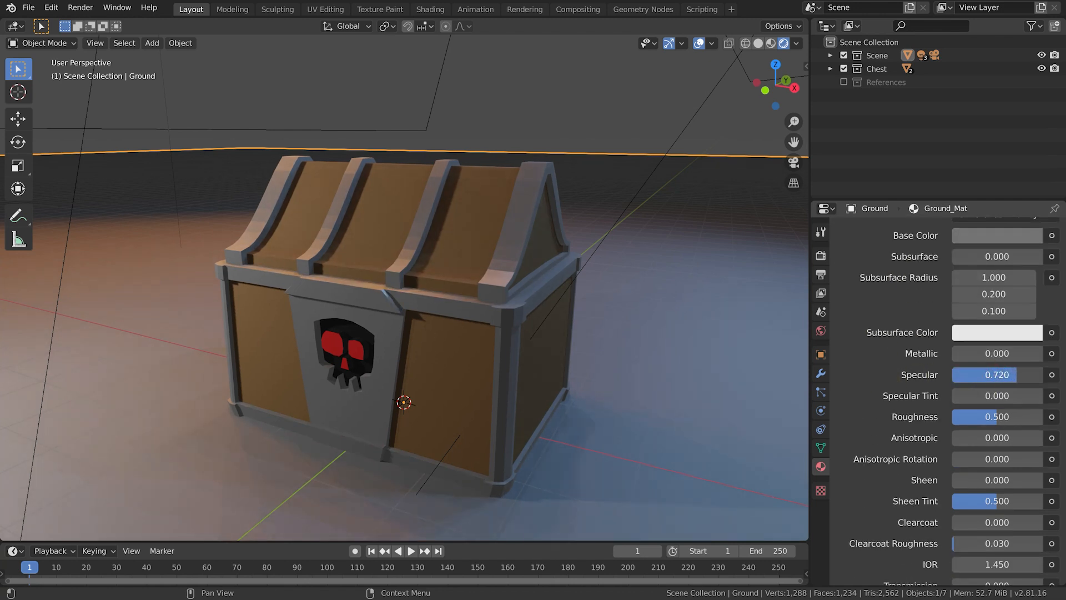
{"action": "left_click_drag", "start_coordinate": [995, 417], "coordinate": [962, 417]}
{"action": "scroll", "coordinate": [591, 383], "scroll_direction": "down", "scroll_amount": 2}
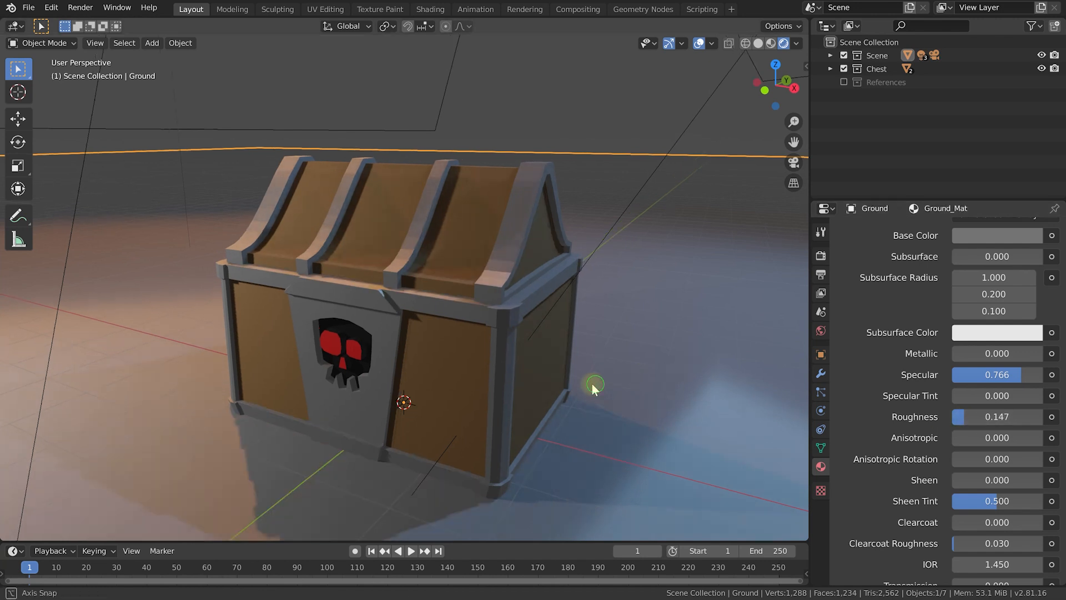
{"action": "scroll", "coordinate": [589, 383], "scroll_direction": "down", "scroll_amount": 1}
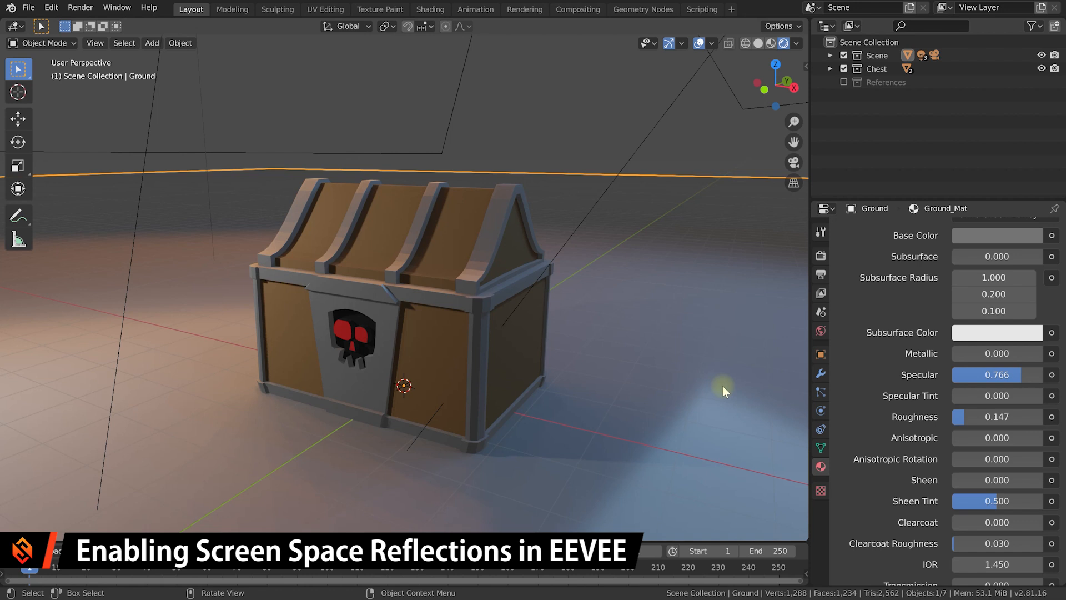
Enable Screen Space Reflections for the Eevee renderer and check the chest's reflection on the ground.
{"action": "left_click", "coordinate": [821, 256]}
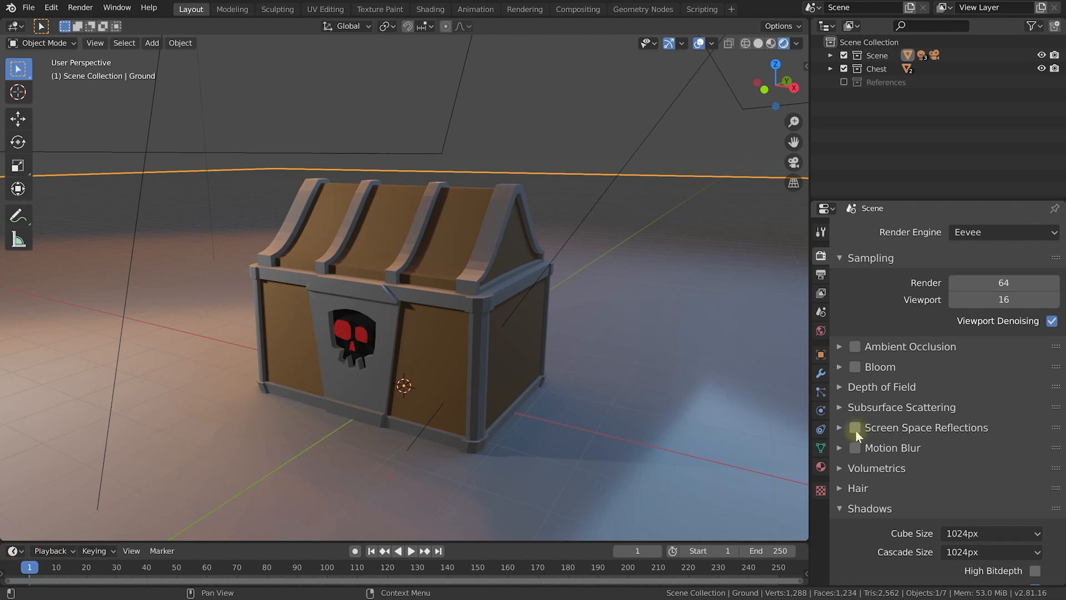
{"action": "left_click", "coordinate": [855, 428]}
{"action": "middle_click_drag", "start_coordinate": [465, 397], "coordinate": [460, 428]}
{"action": "scroll", "coordinate": [452, 434], "scroll_direction": "down", "scroll_amount": 2}
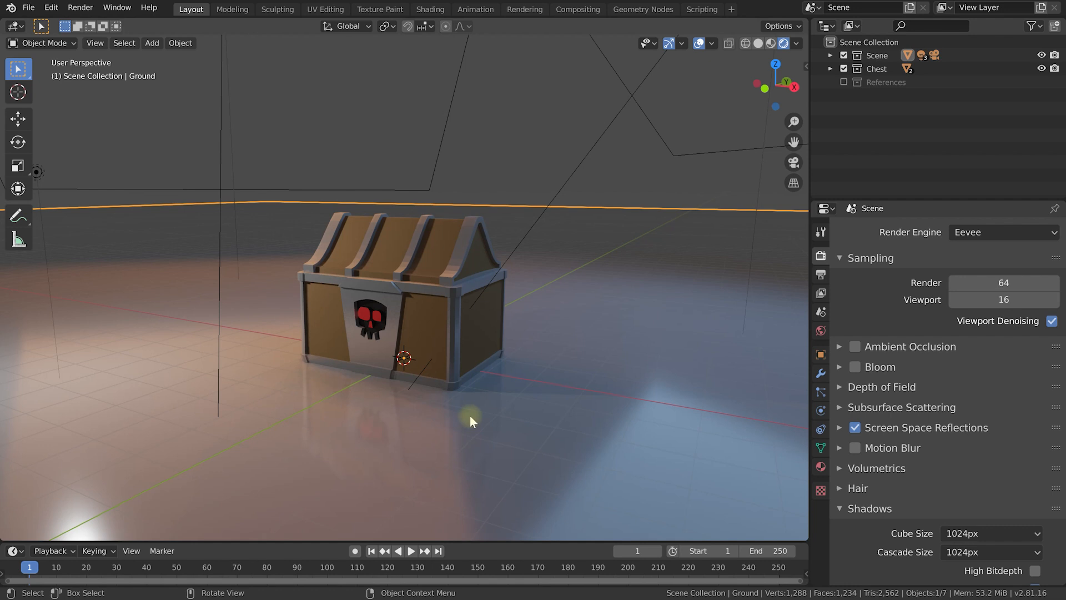
{"action": "scroll", "coordinate": [465, 418], "scroll_direction": "up", "scroll_amount": 2}
{"action": "middle_click_drag", "start_coordinate": [465, 418], "coordinate": [322, 460]}
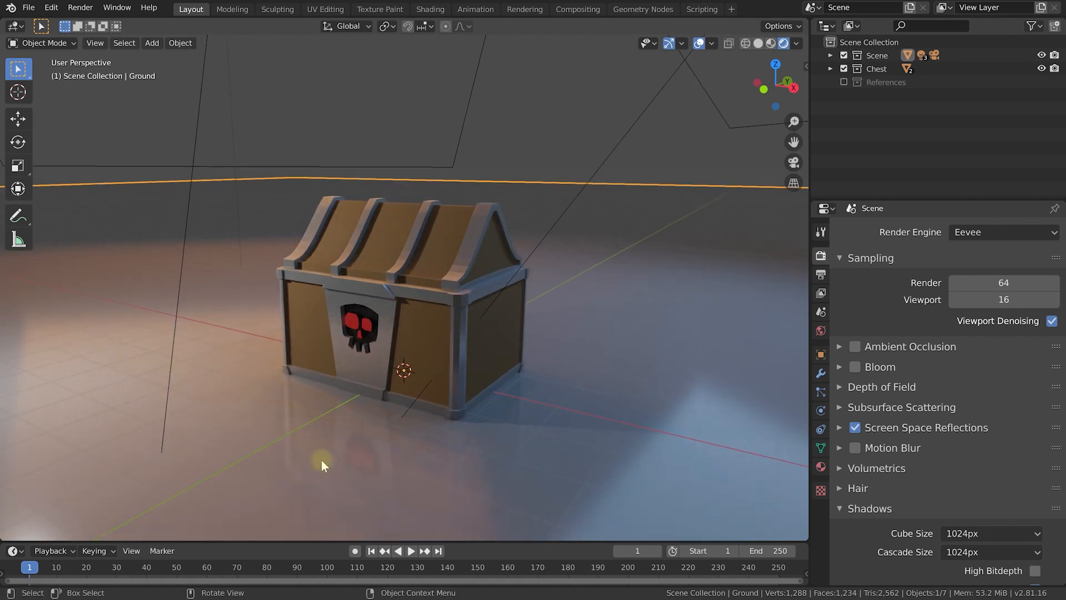
Lower Ground_Mat's roughness to 0.060 for a sharper chest reflection and inspect it up close.
{"action": "left_click", "coordinate": [821, 466]}
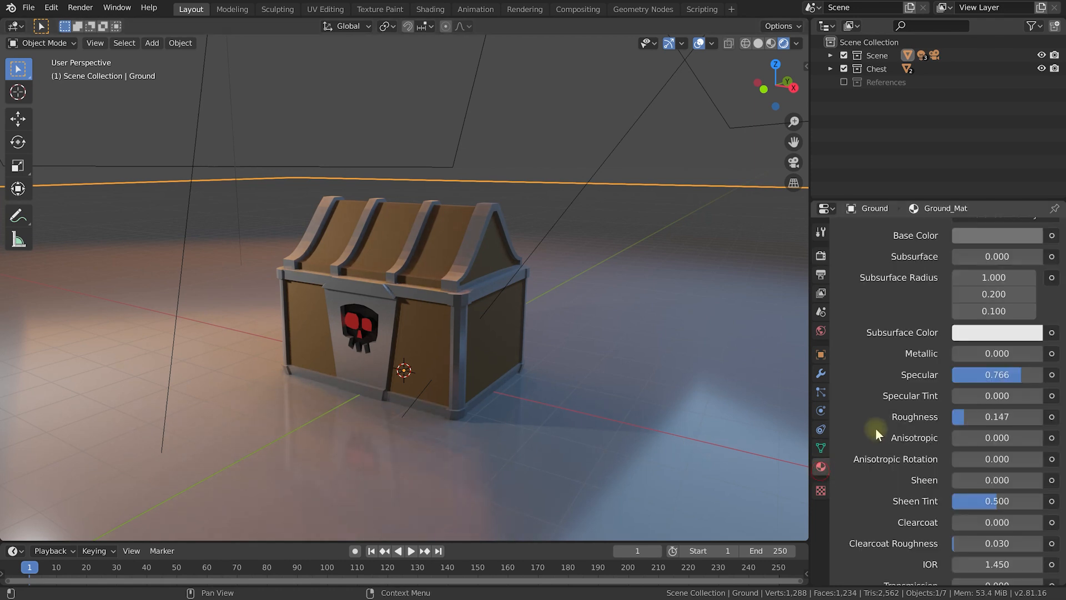
{"action": "left_click_drag", "start_coordinate": [971, 417], "coordinate": [958, 417]}
{"action": "middle_click_drag", "start_coordinate": [349, 435], "coordinate": [357, 434]}
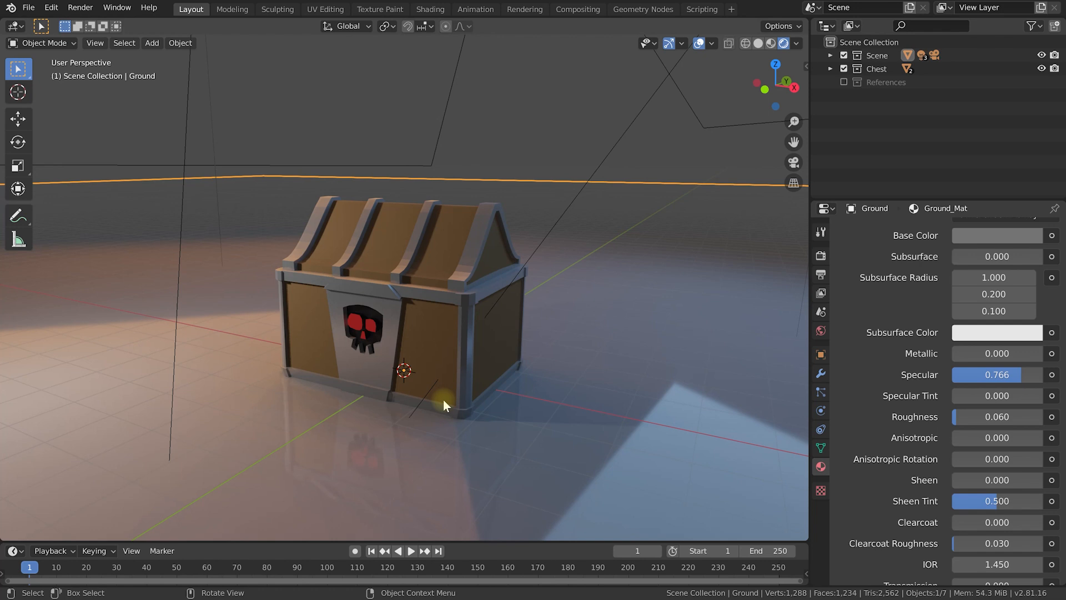
{"action": "scroll", "coordinate": [487, 377], "scroll_direction": "up", "scroll_amount": 1}
Deselect the ground and hide the light outlines through the viewport overlays, keeping the grid axes and 3D cursor.
{"action": "left_click", "coordinate": [598, 139]}
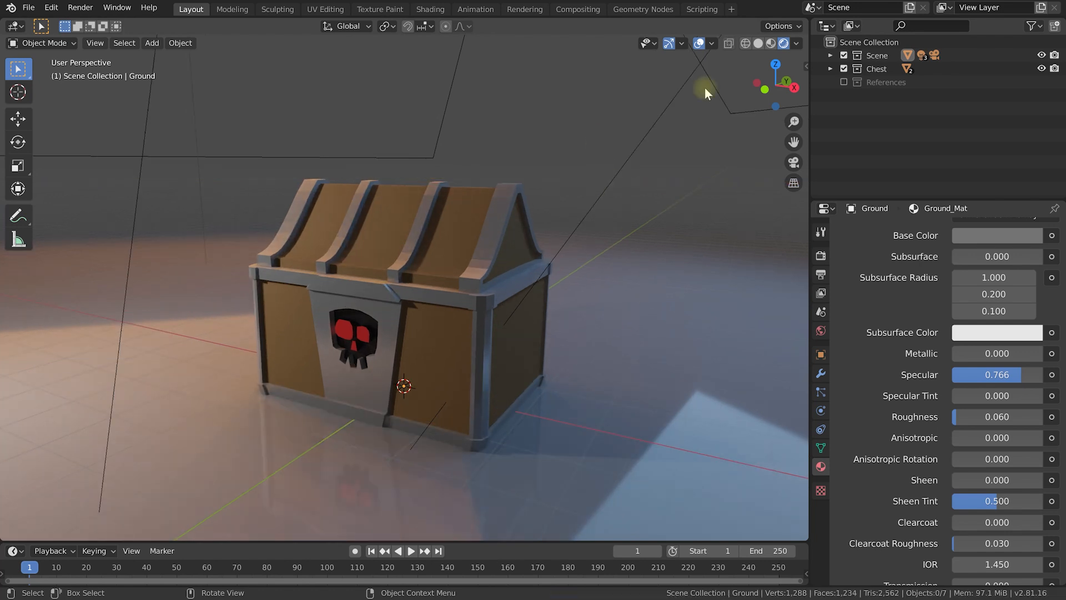
{"action": "left_click", "coordinate": [712, 44]}
{"action": "left_click", "coordinate": [631, 190]}
{"action": "left_click", "coordinate": [712, 44]}
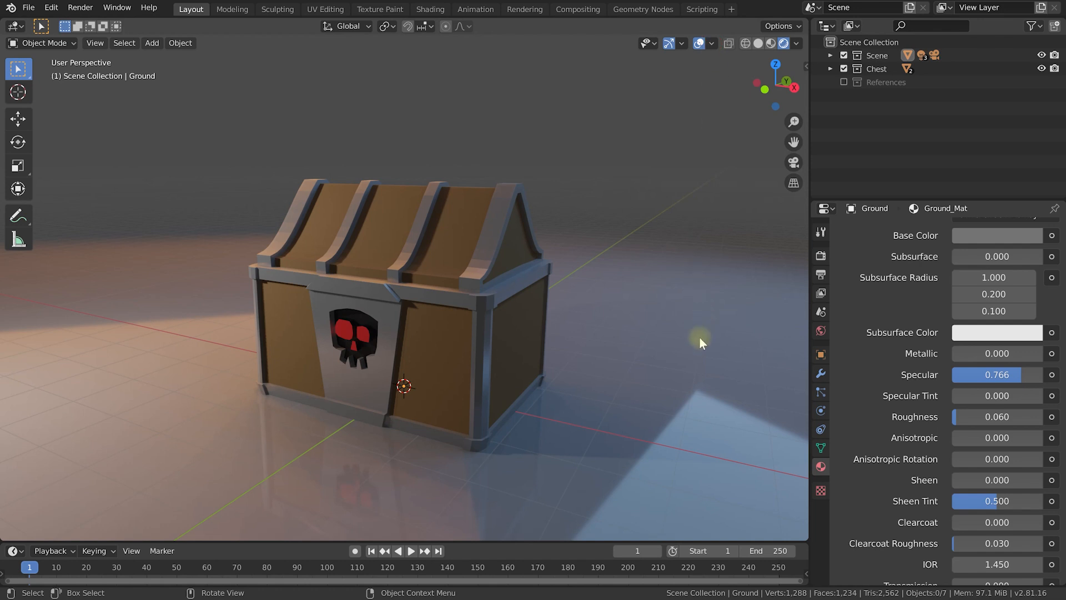